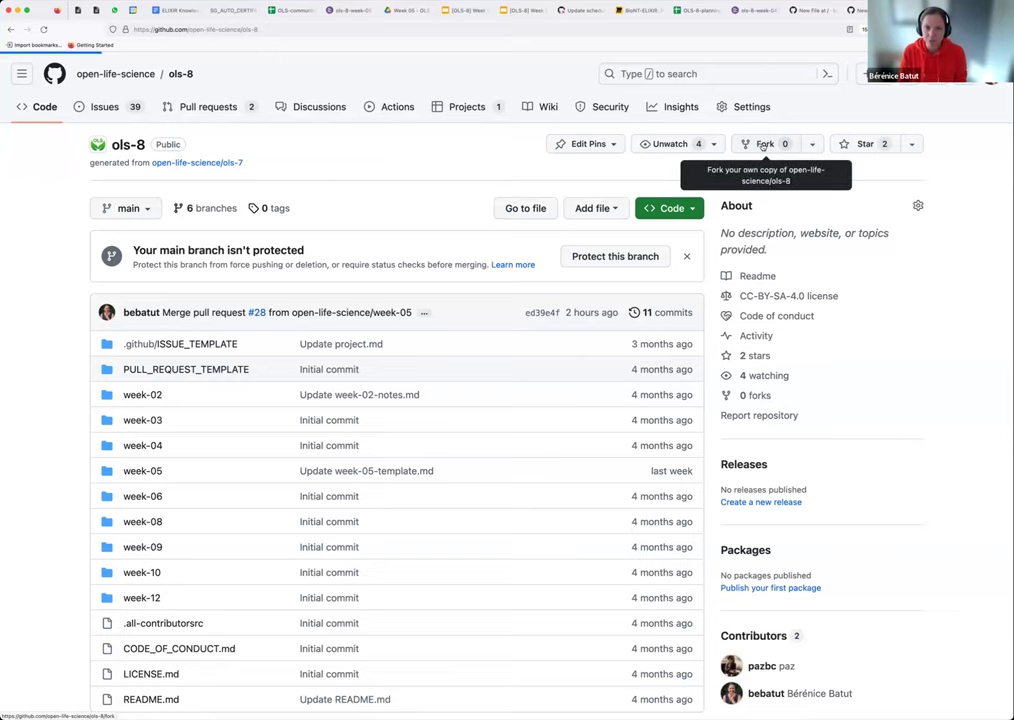
Fork the open-life-science/ols-8 repository to the personal account, keeping the name ols-8 and copying only the main branch.
left_click(763, 145)
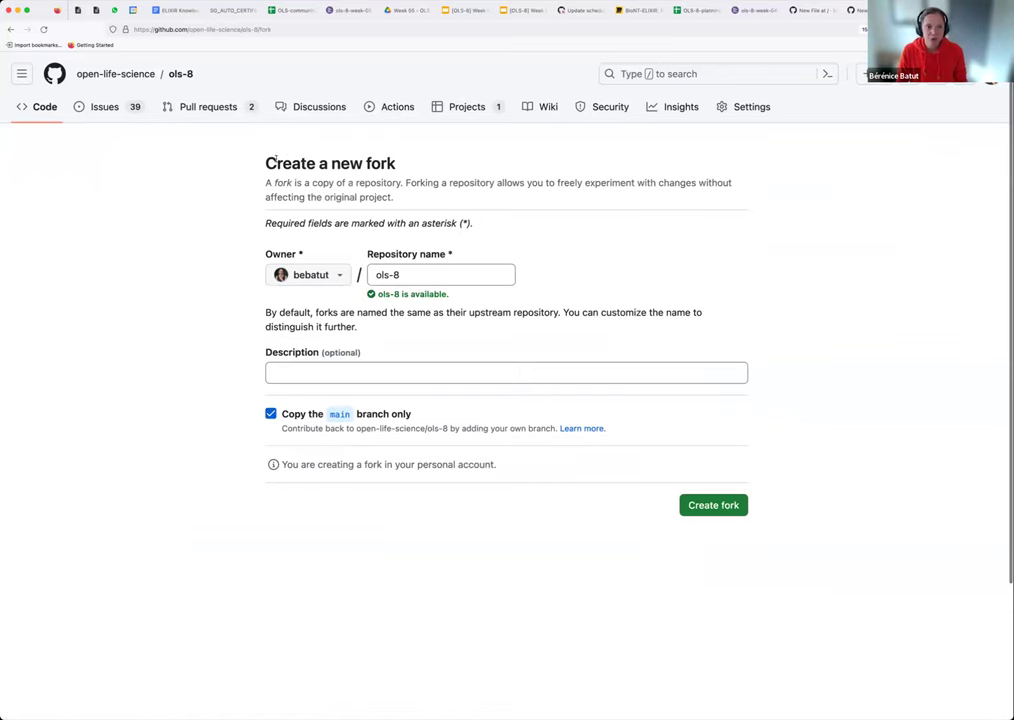
triple_click(336, 163)
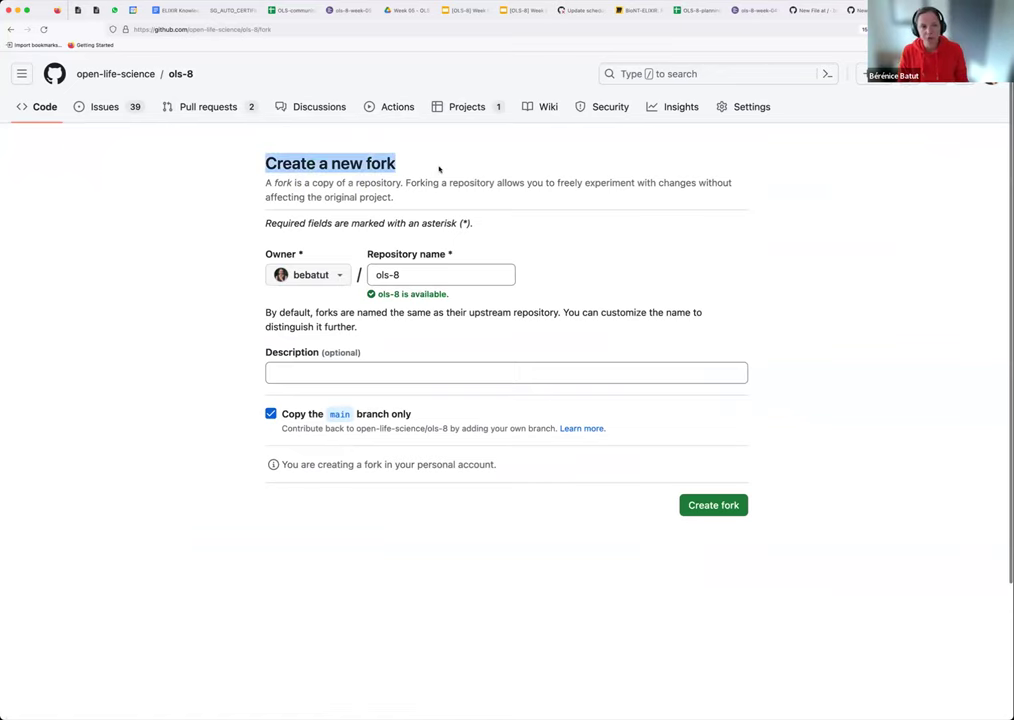
triple_click(416, 276)
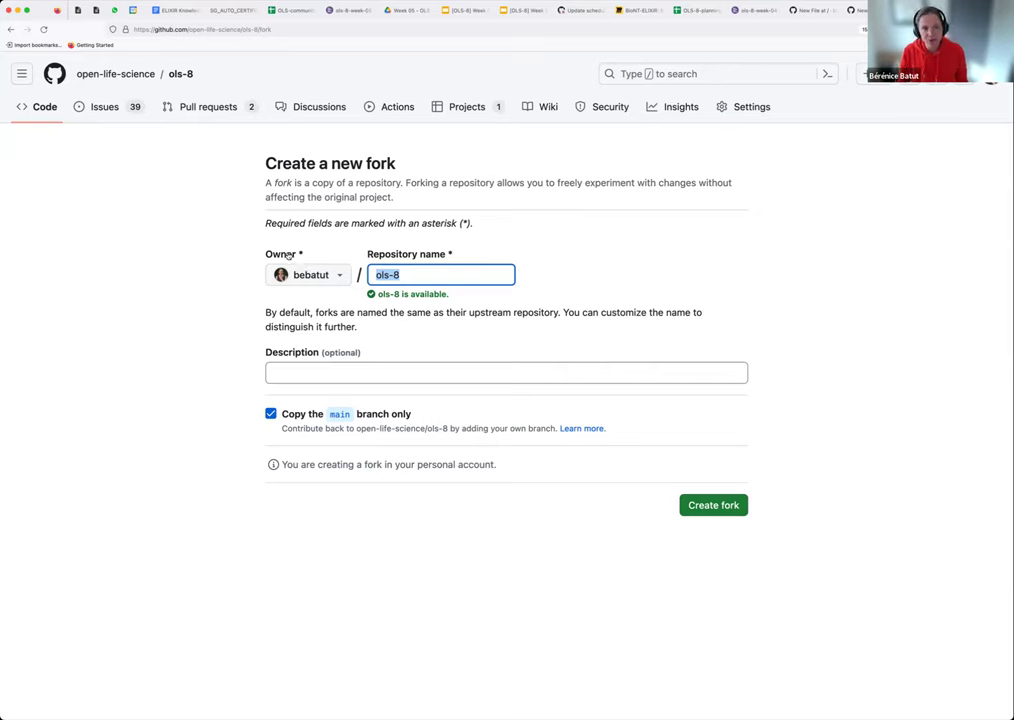
left_click(716, 512)
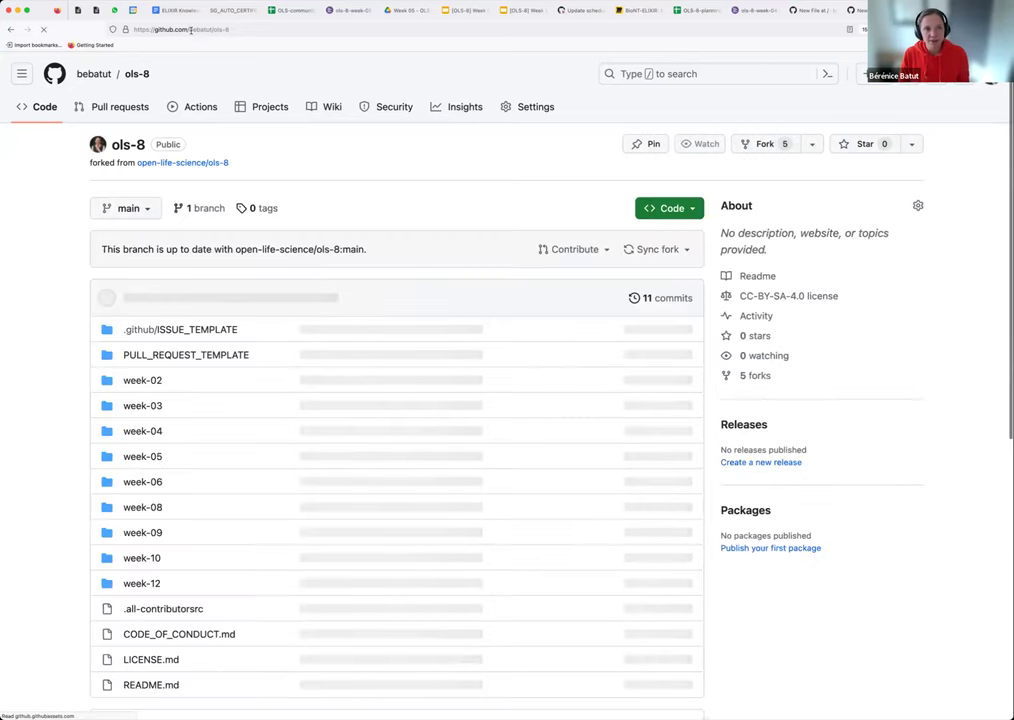
Check the owner in the fork's web address and the source repository that ols-8 was forked from.
left_click_drag(189, 30, 210, 30)
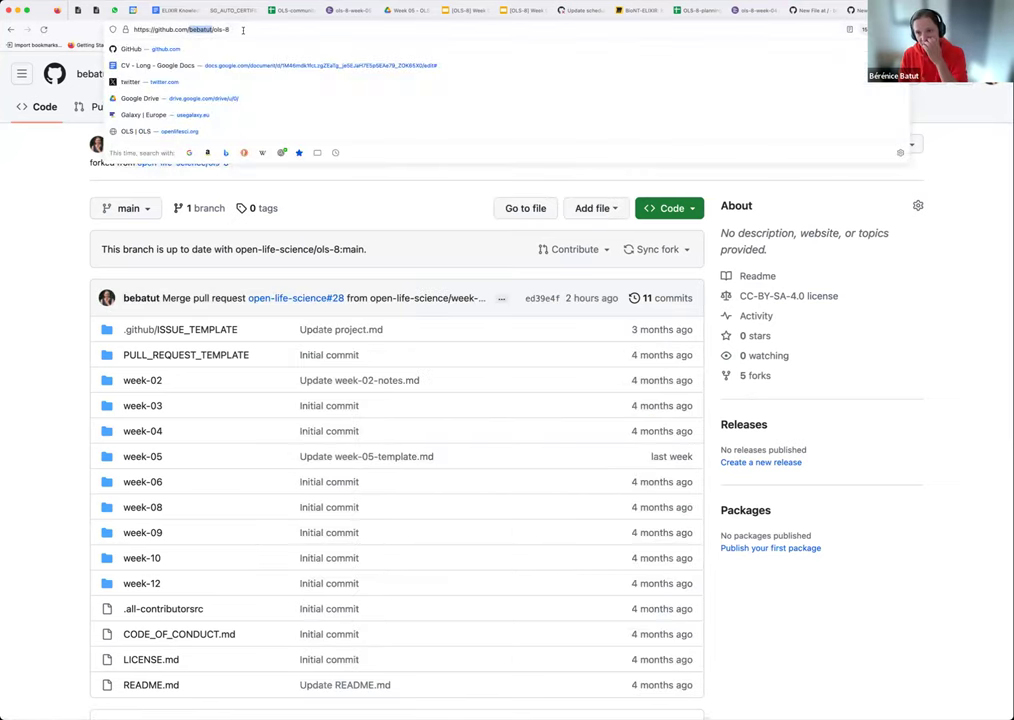
left_click(319, 199)
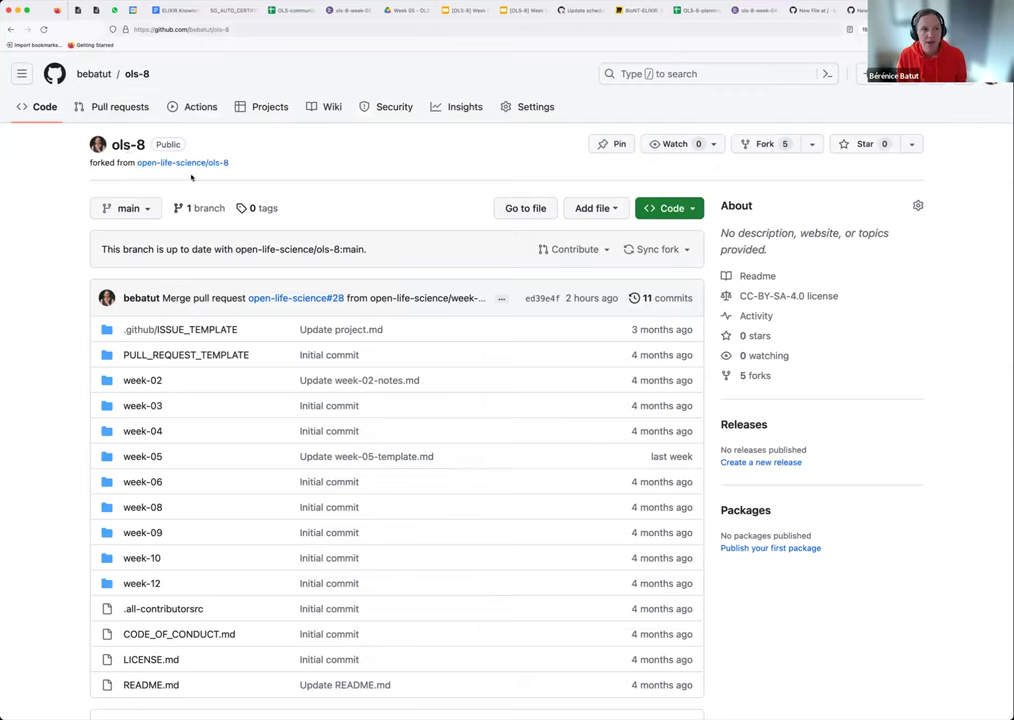
left_click_drag(89, 162, 135, 162)
mouse_move(233, 163)
left_mouse_down()
mouse_move(138, 170)
mouse_move(229, 163)
left_mouse_up()
left_click(137, 170)
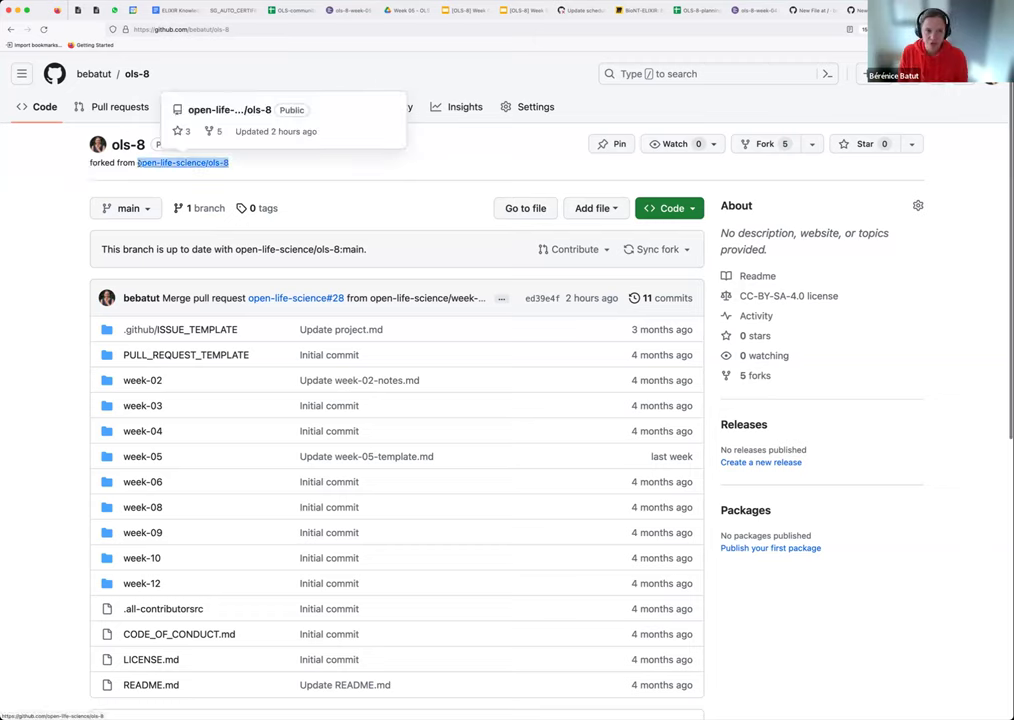
left_click(276, 163)
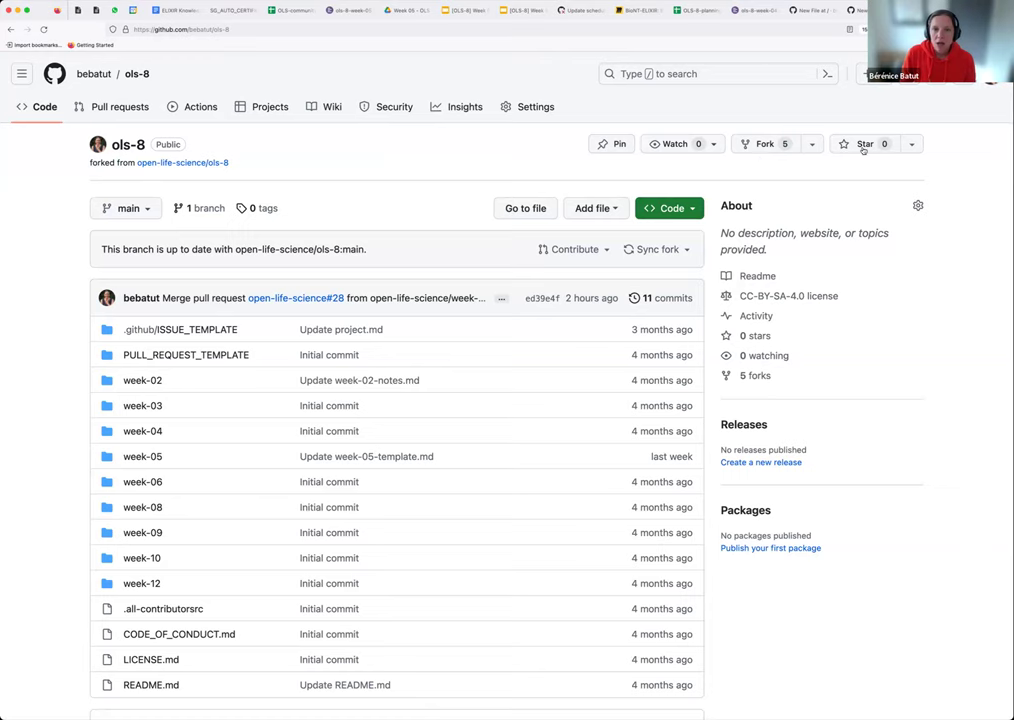
left_click(849, 10)
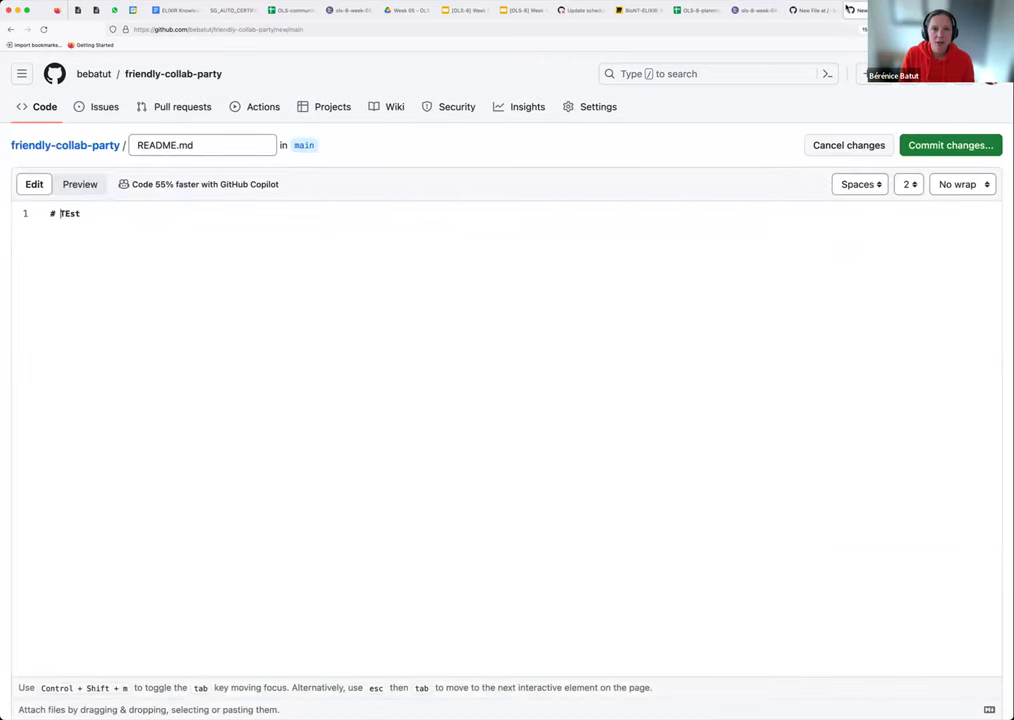
key("super+bracketleft")
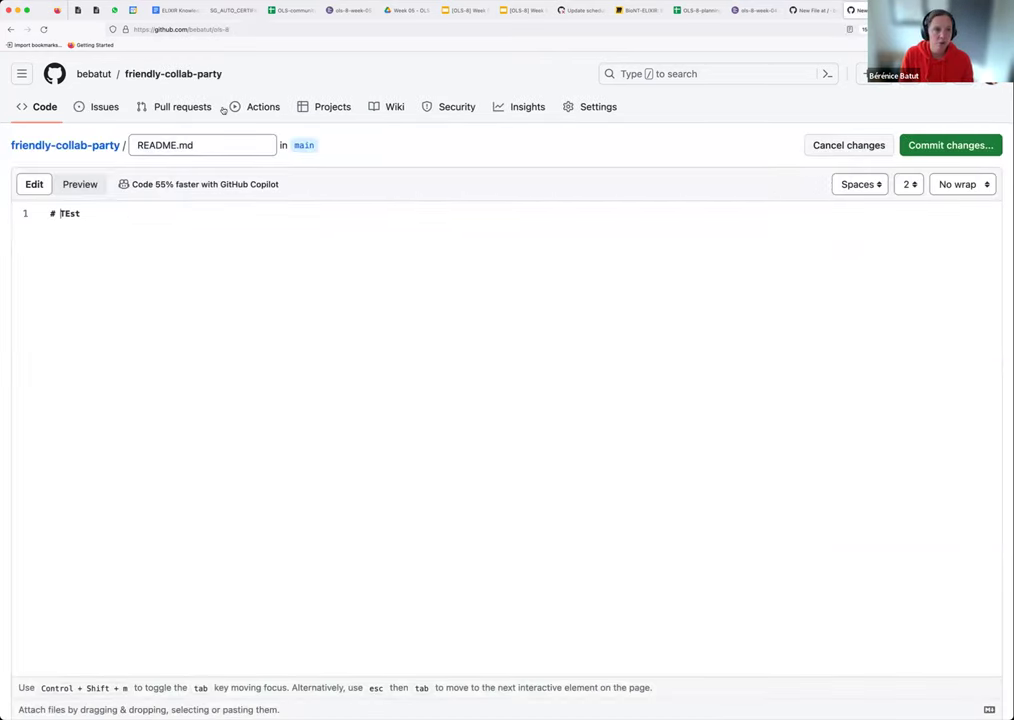
left_click(142, 76, "super")
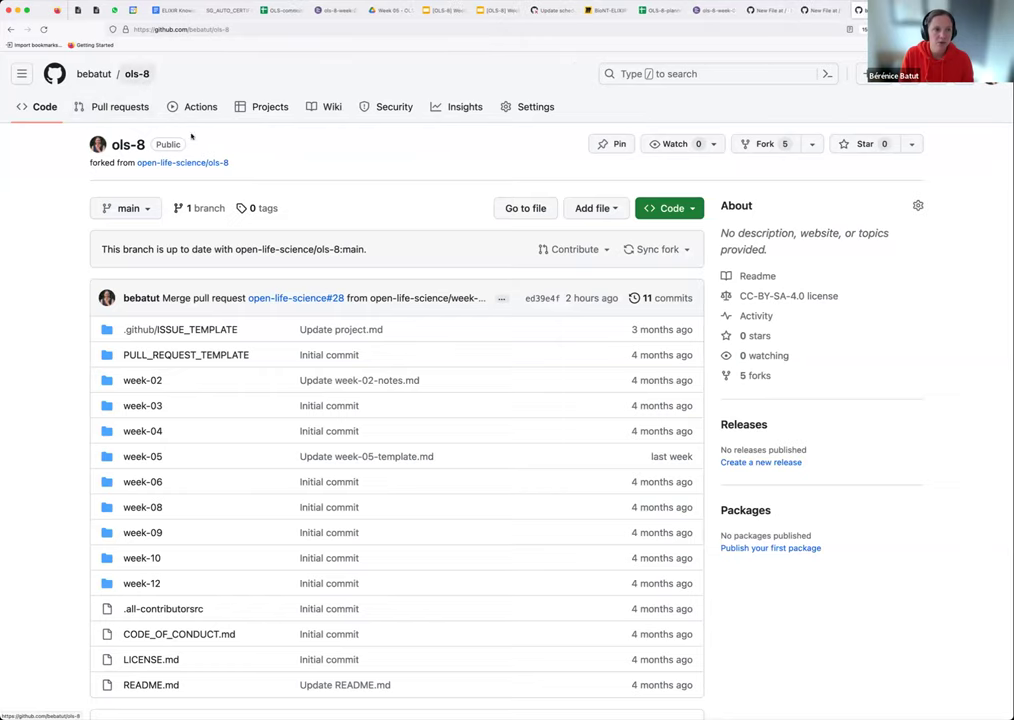
Open the source repository open-life-science/ols-8 and view its list of existing forks.
left_click(182, 162)
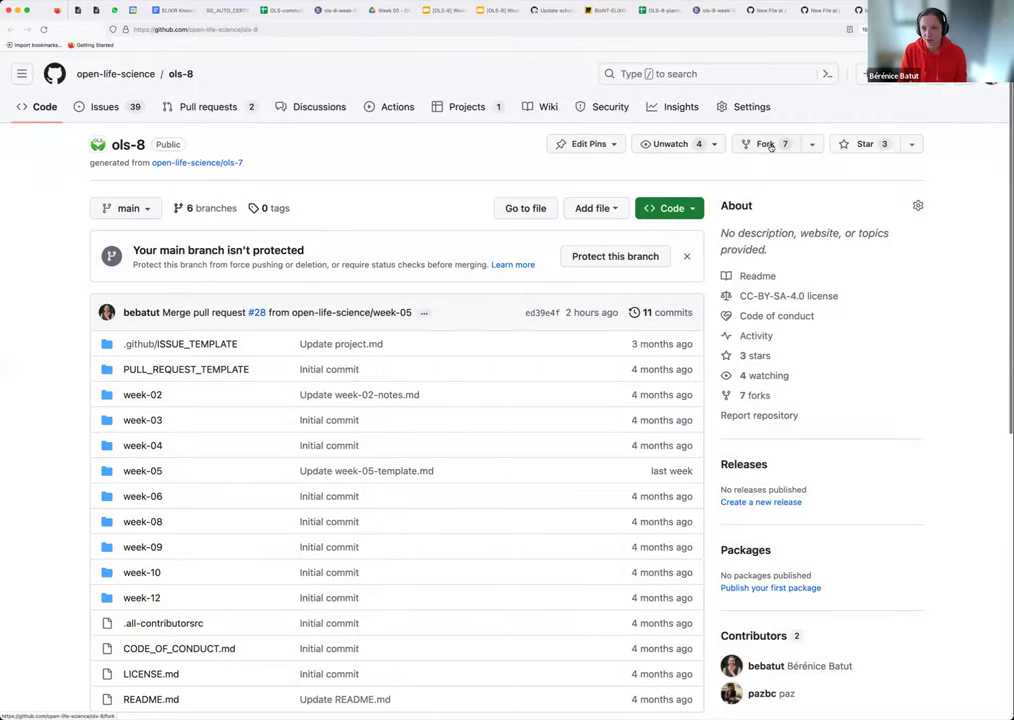
left_click(768, 145)
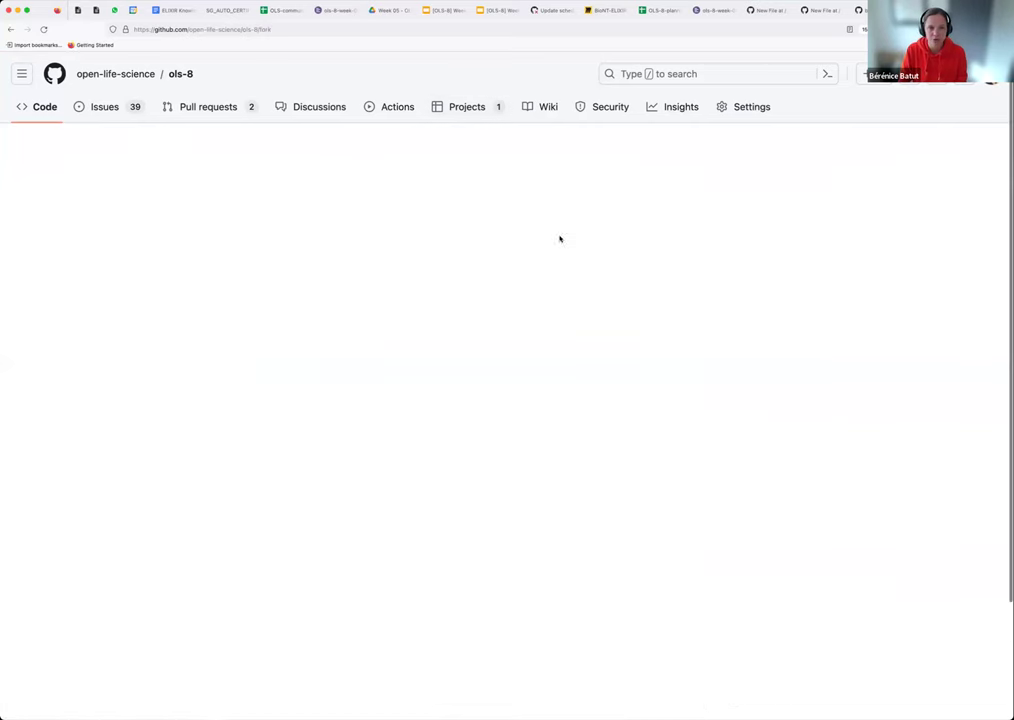
left_click(10, 29)
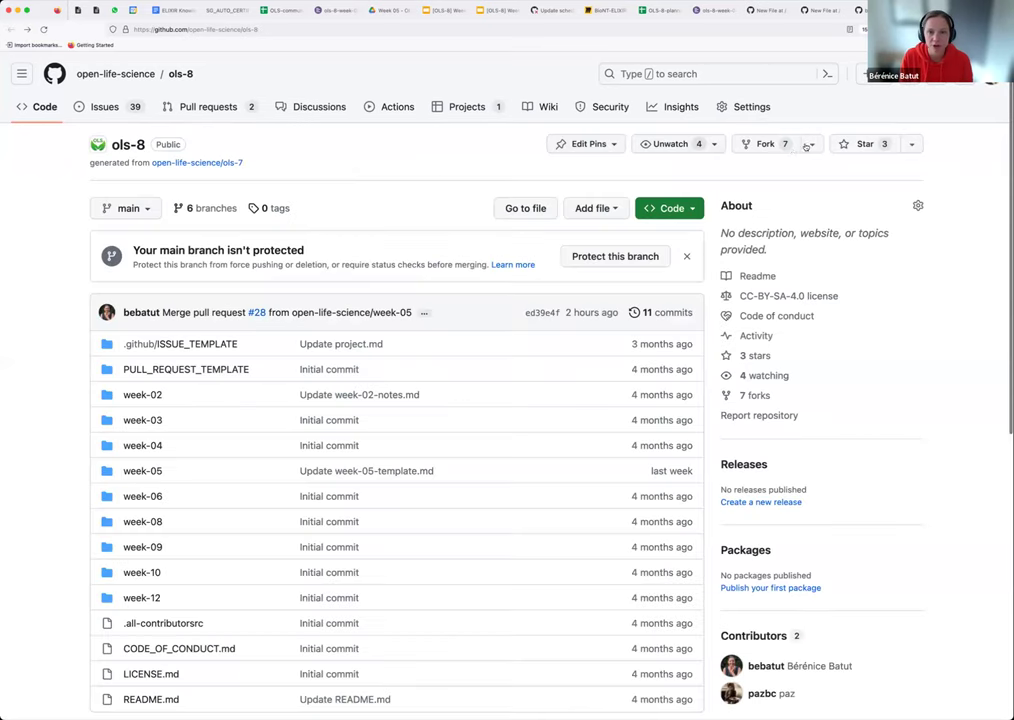
left_click(812, 144)
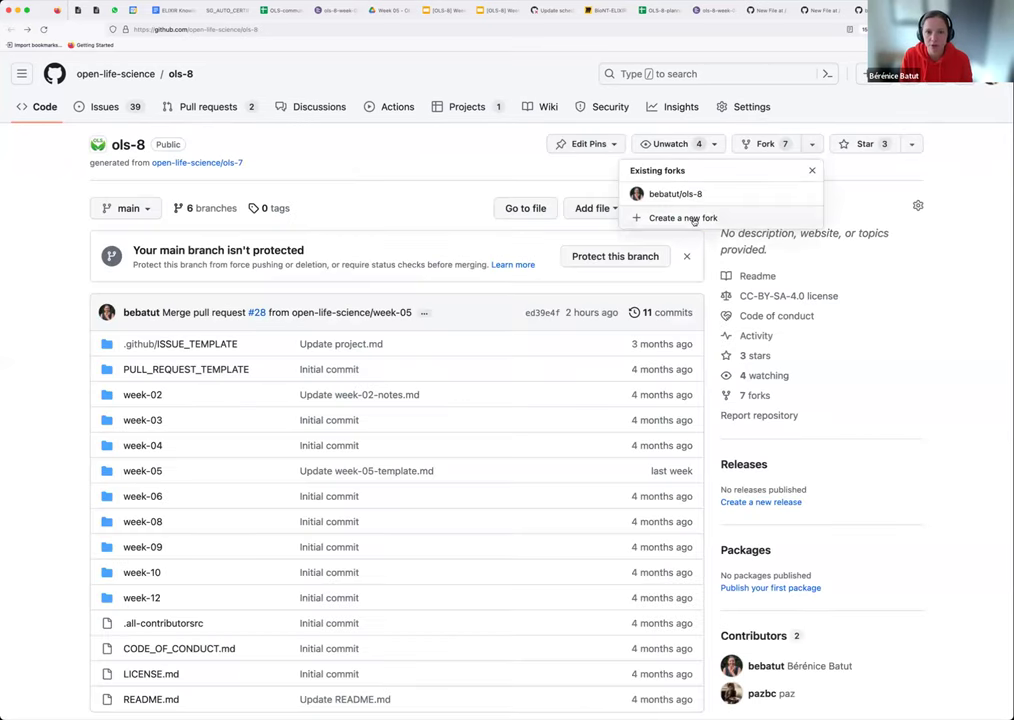
left_click(705, 128)
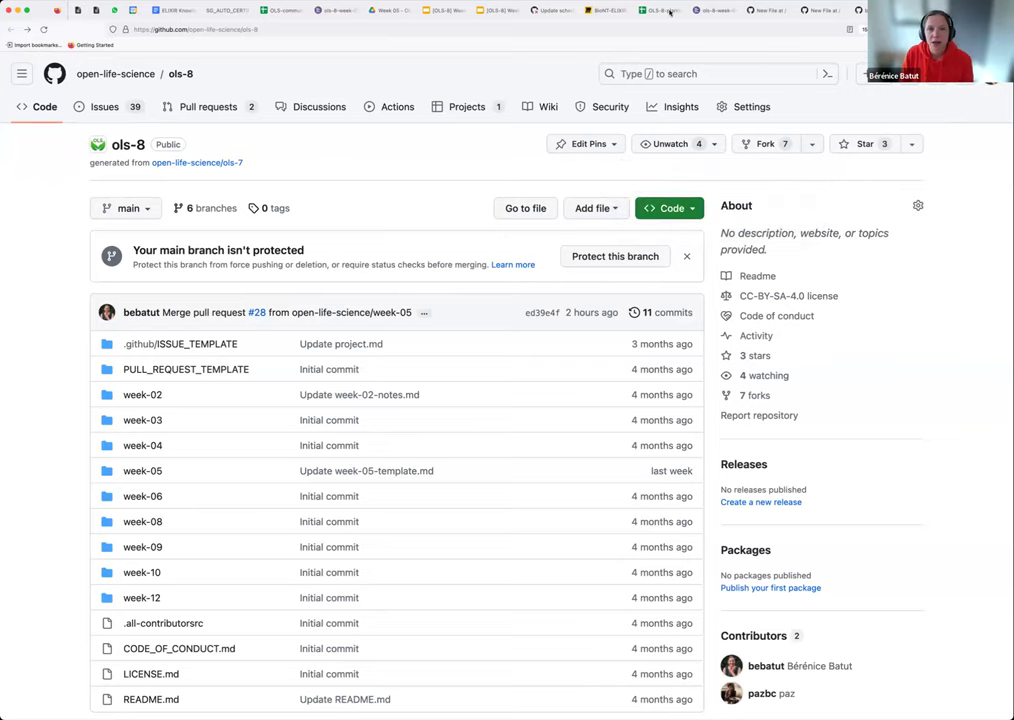
Look at the Fork exercise slide in the Google Slides GitHub introduction, and return to the ols-8 fork to check its web address.
left_click(490, 10)
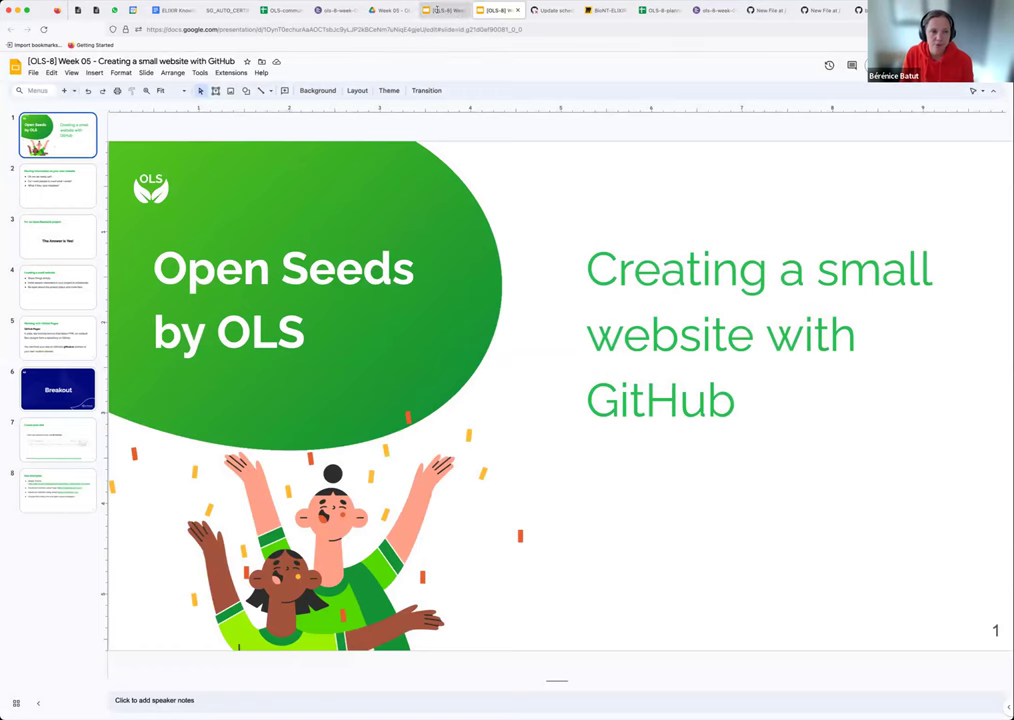
key("ctrl+shift+Tab")
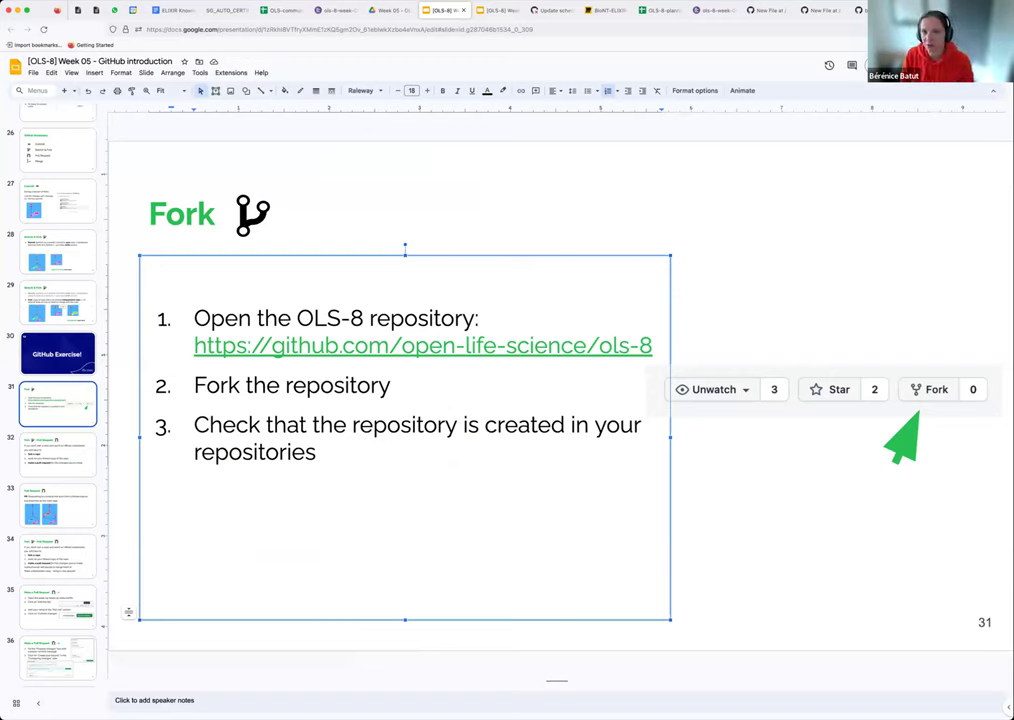
key("super+9")
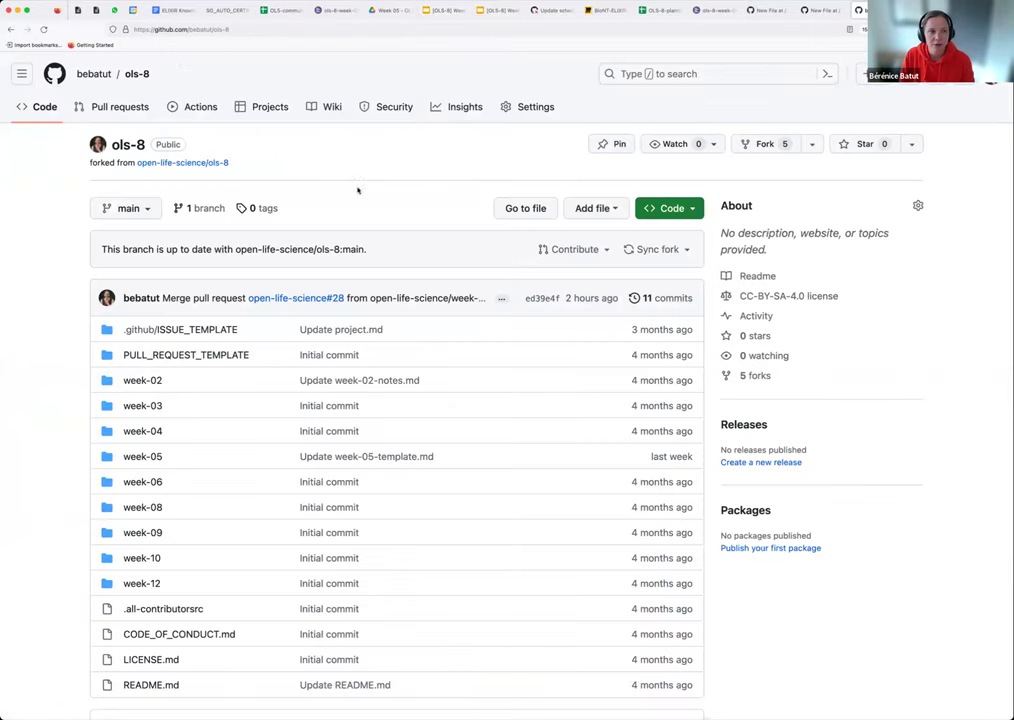
left_click(240, 30)
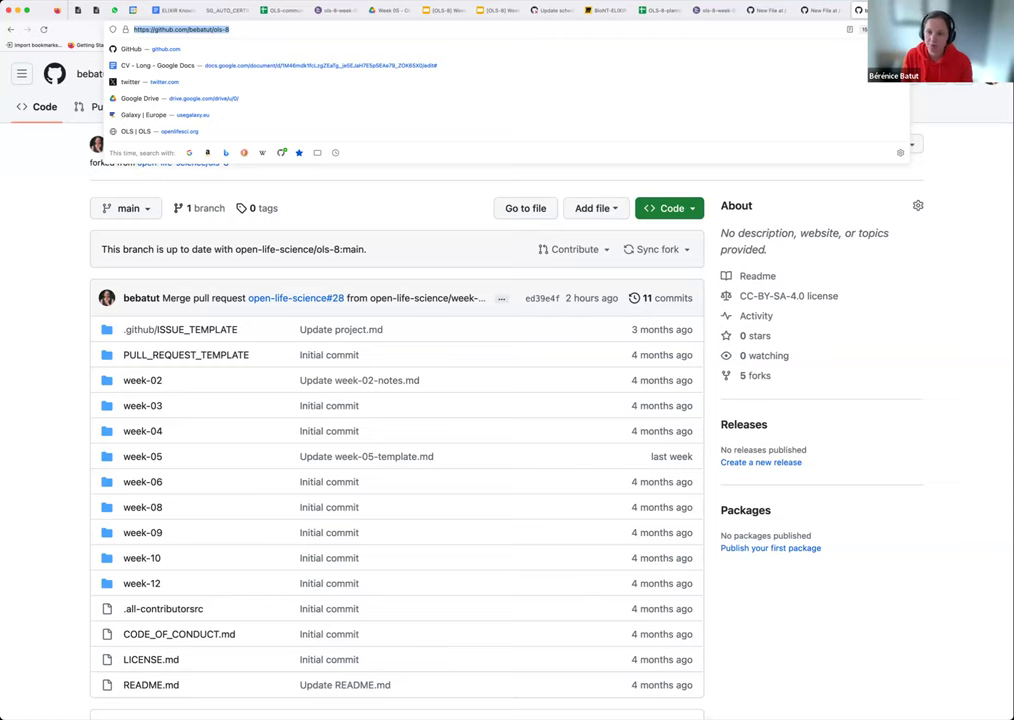
left_click(968, 170)
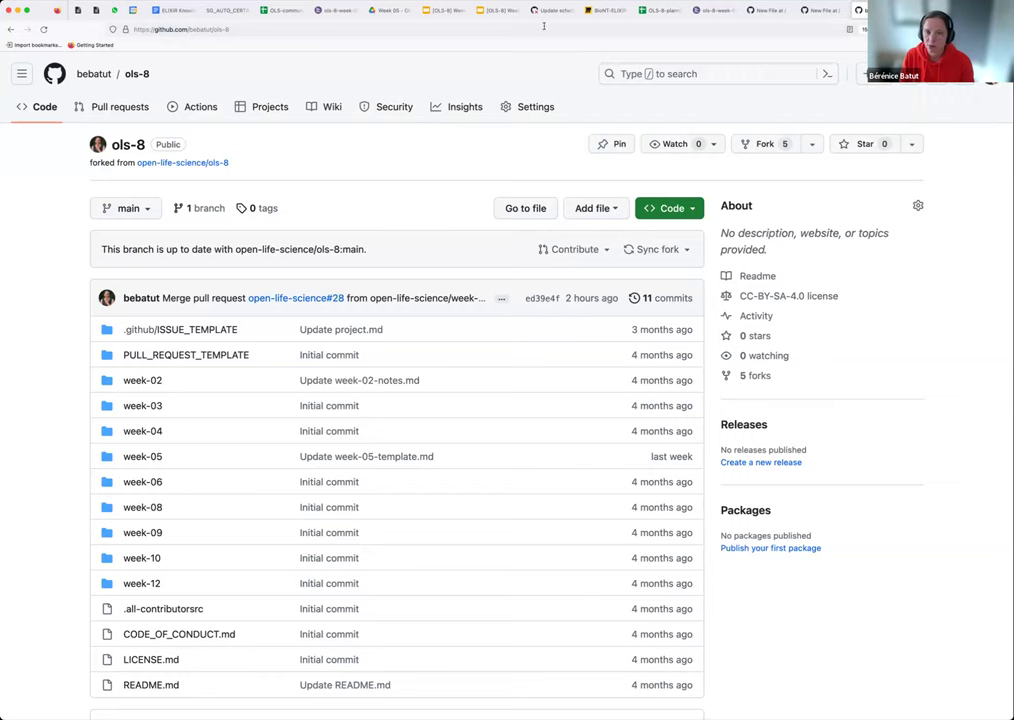
Switch to the GitHub introduction presentation in Google Slides and show the "Fork + Pull Request" slide, number 32.
left_click(445, 11)
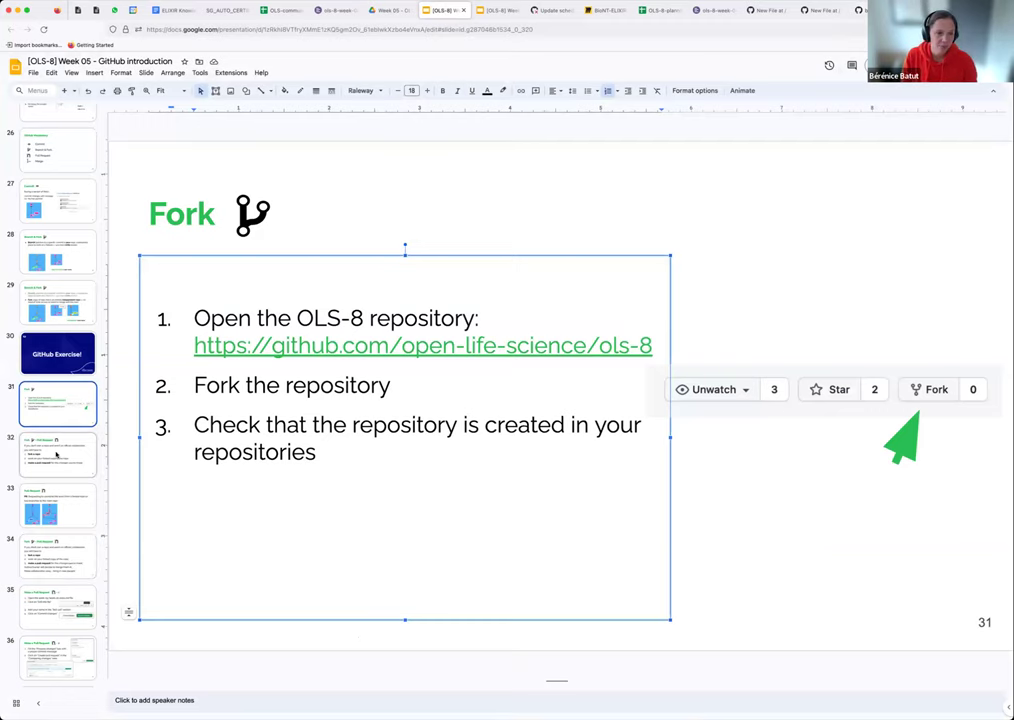
left_click(57, 455)
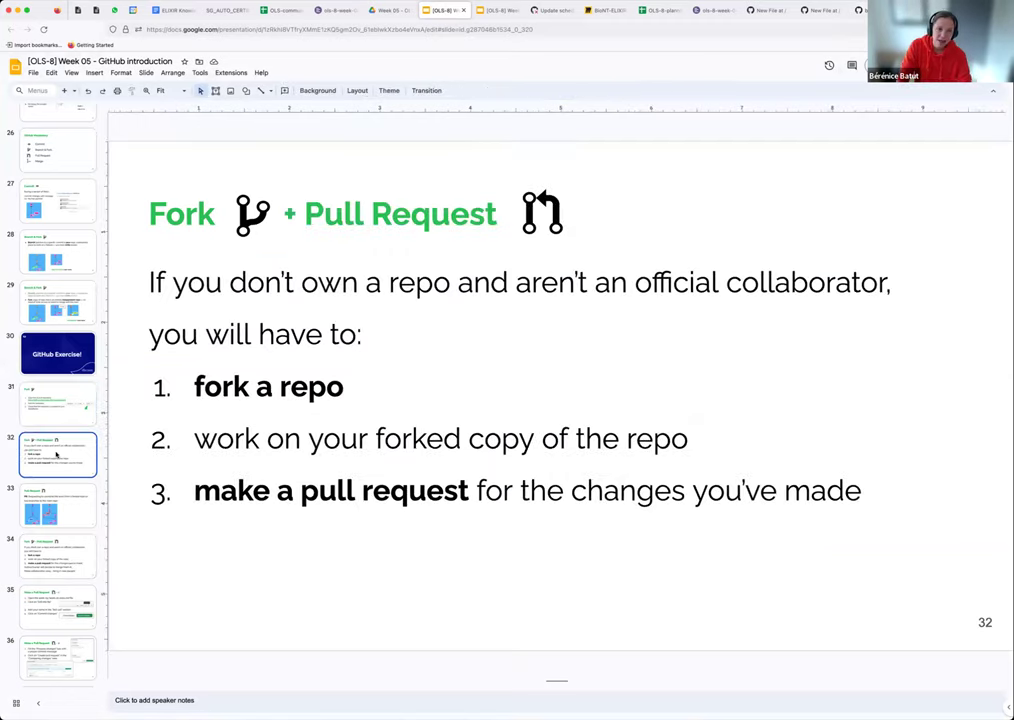
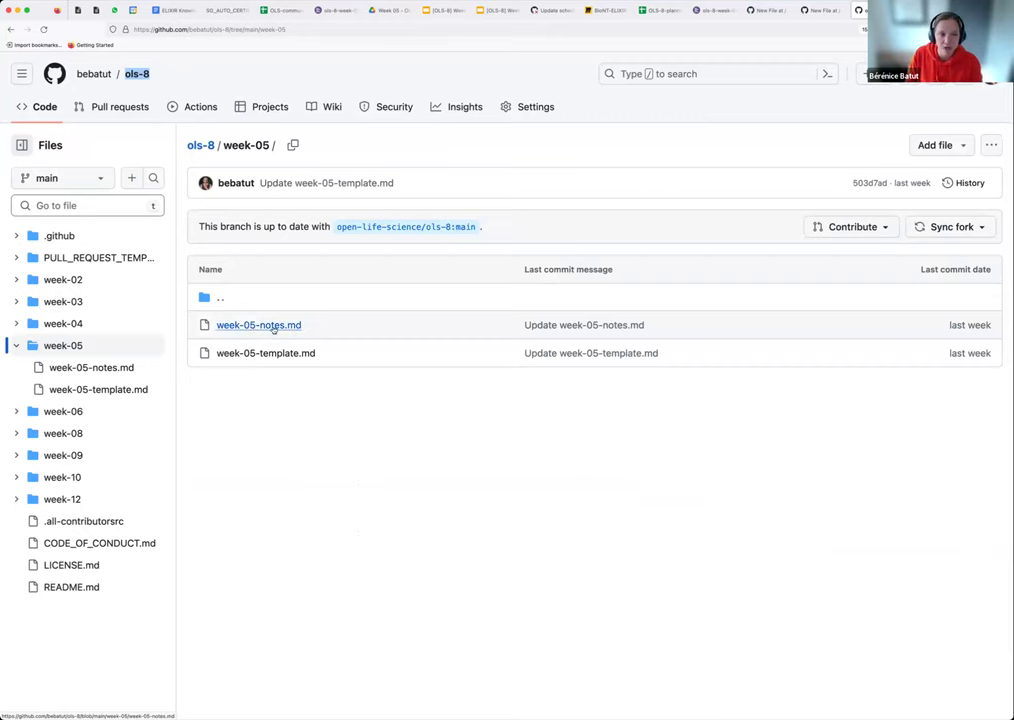
Open week-05-notes.md in the fork's week-05 folder and review its contents down to the roll call and icebreaker sections.
left_click(273, 328)
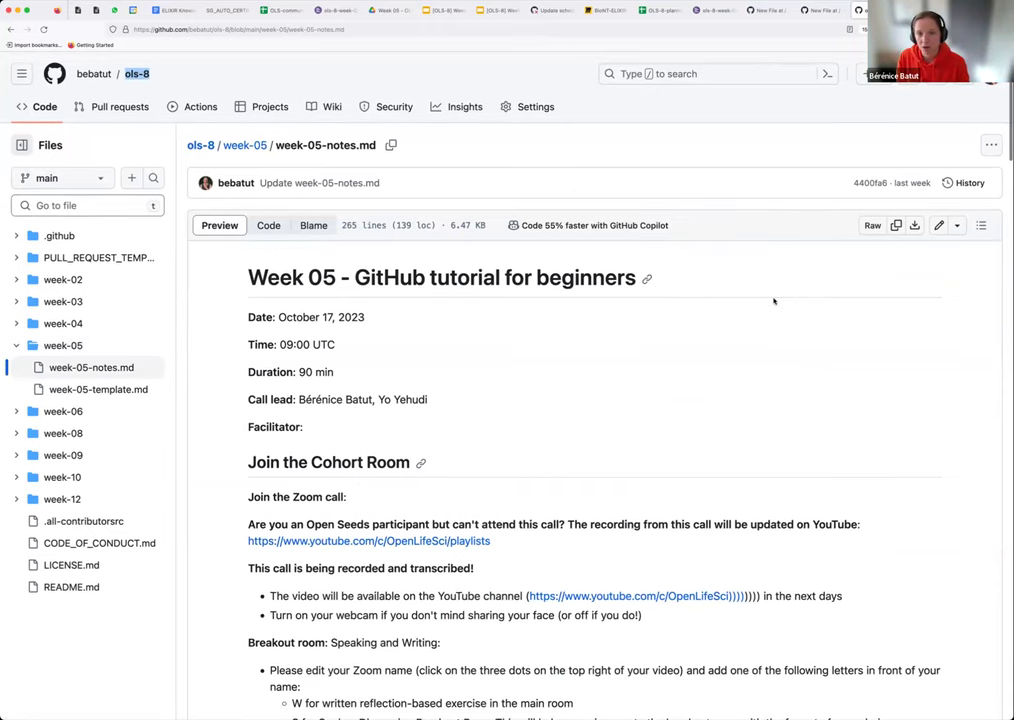
scroll(776, 298, "down", 5)
scroll(776, 300, "down", 8)
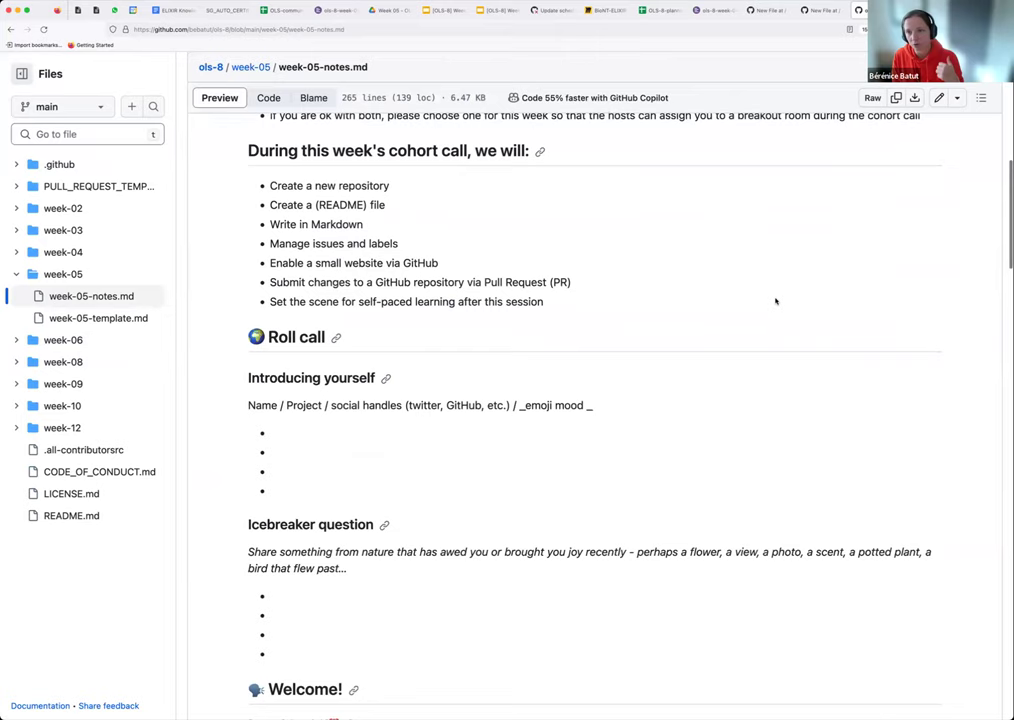
scroll(775, 300, "up", 2)
scroll(775, 300, "up", 5)
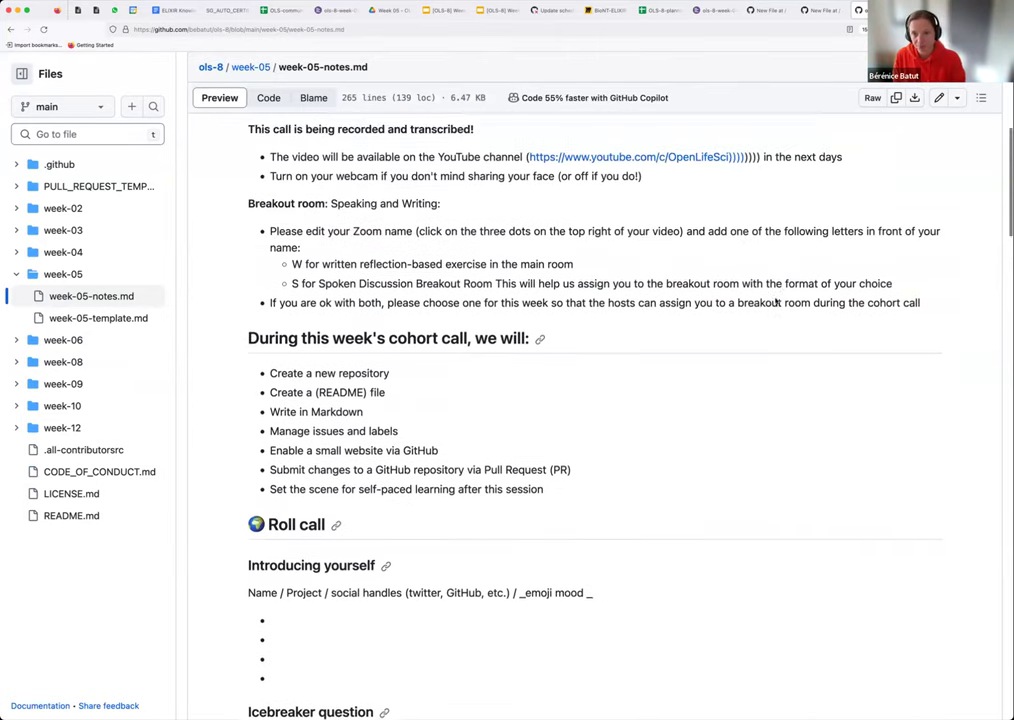
scroll(775, 300, "down", 5)
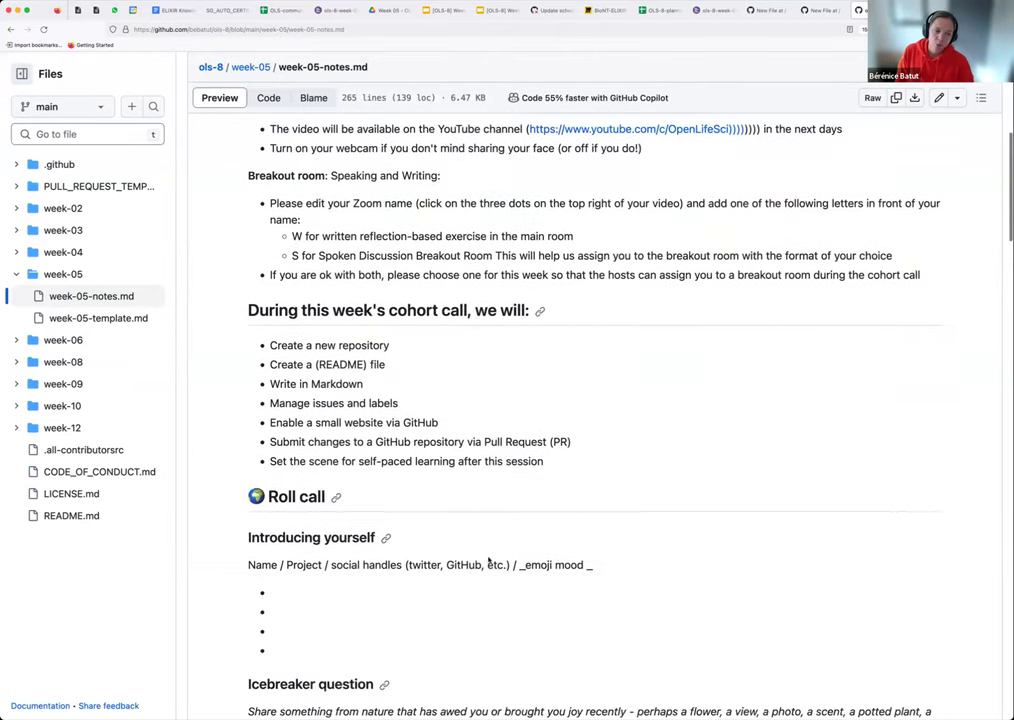
scroll(821, 253, "up", 7)
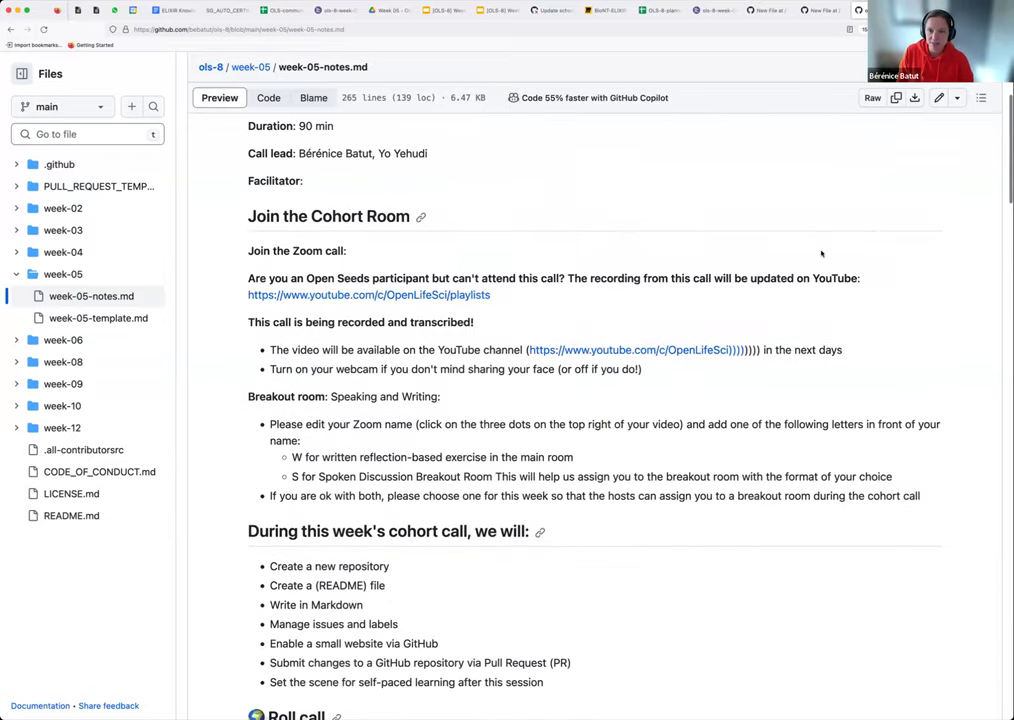
scroll(821, 253, "up", 5)
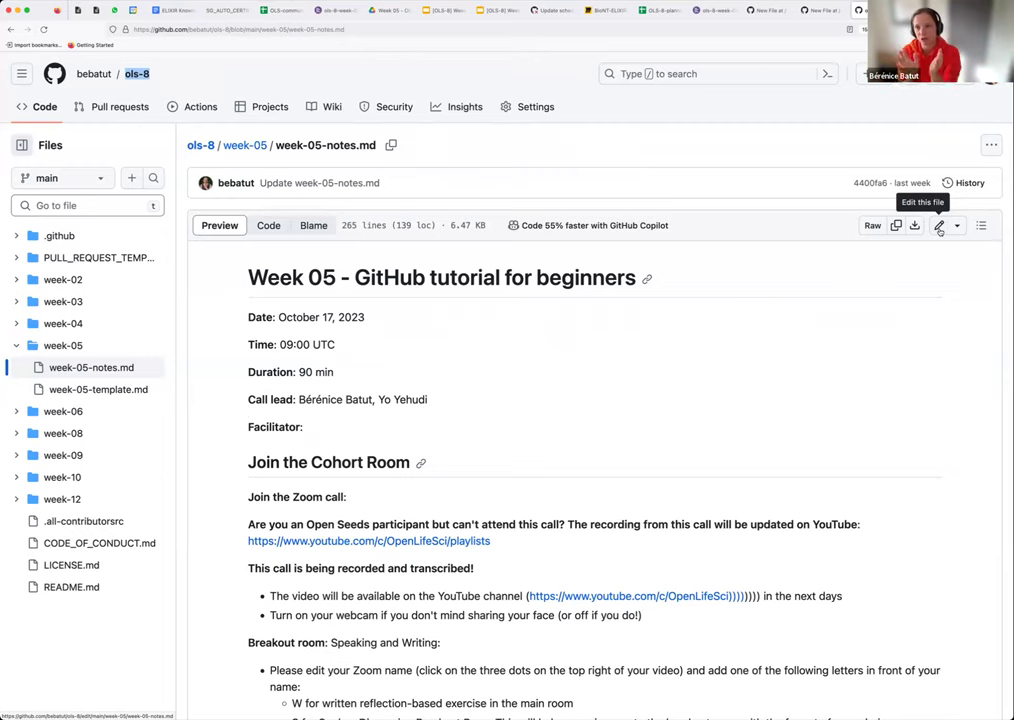
Open week-05-notes.md for editing and start the first roll call bullet with the participant's first name and the project OLS.
left_click(940, 228)
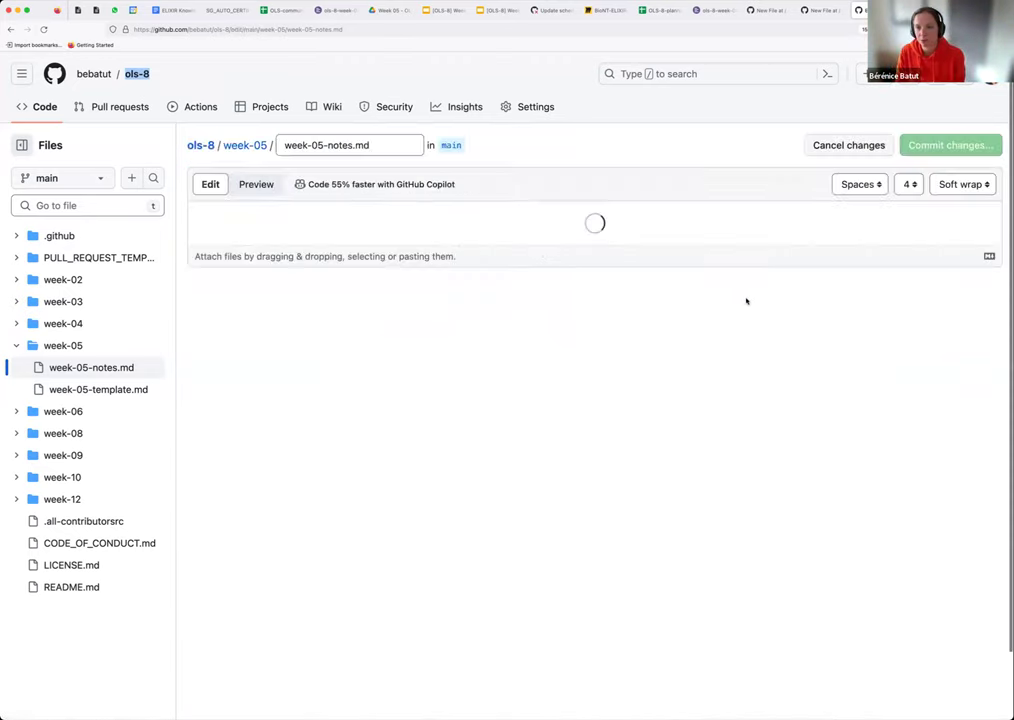
scroll(745, 299, "down", 1)
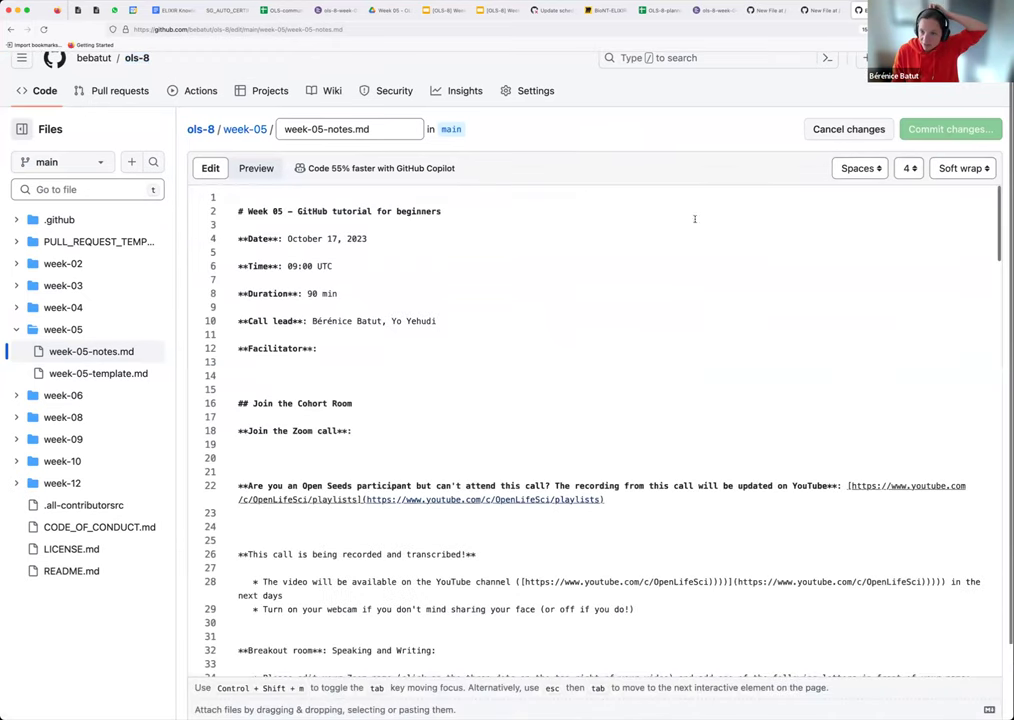
scroll(593, 335, "down", 3)
scroll(544, 402, "down", 10)
left_click(293, 561)
type("B")
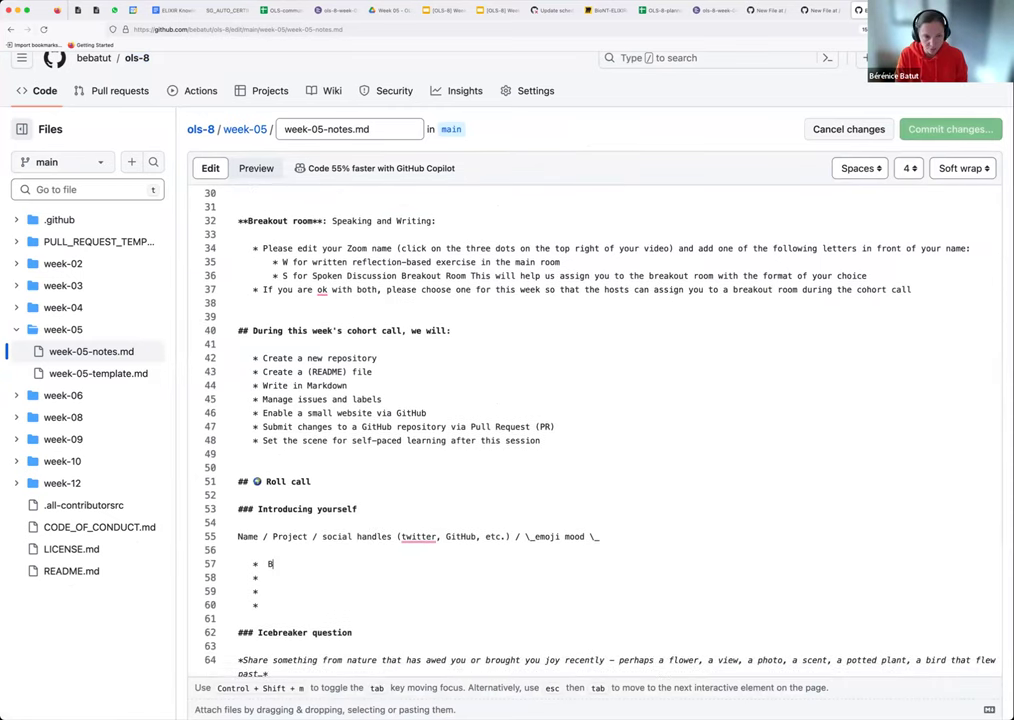
type("érénice / OLS -")
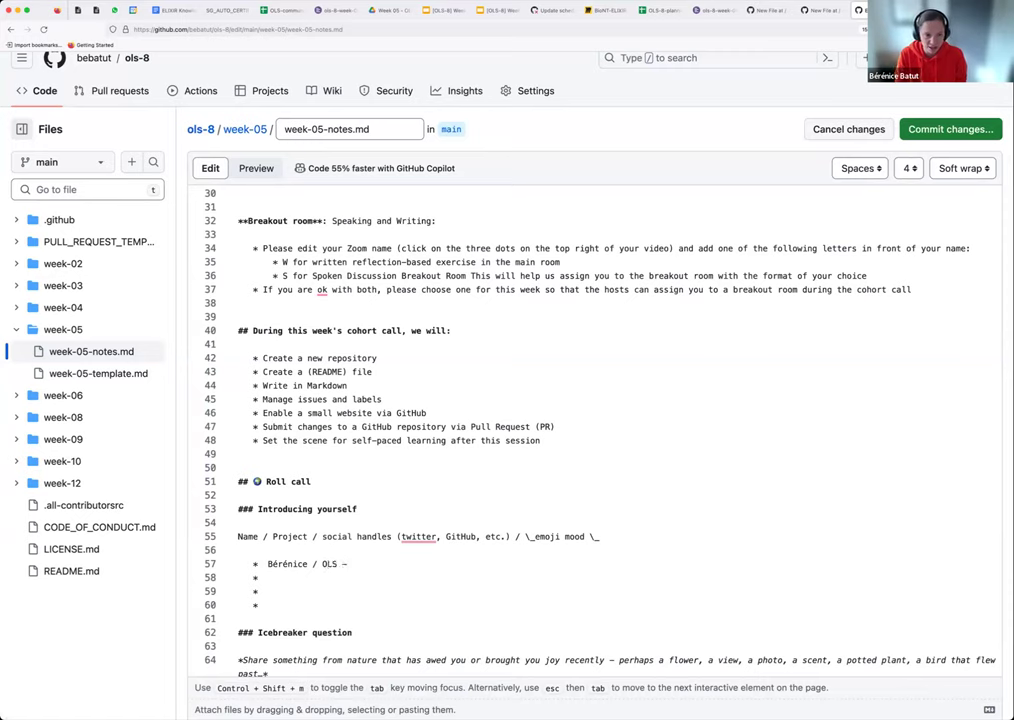
Complete the first roll call entry with a slash, the participant's GitHub handle and the smile emoji as mood.
key("BackSpace")
type("/ beba")
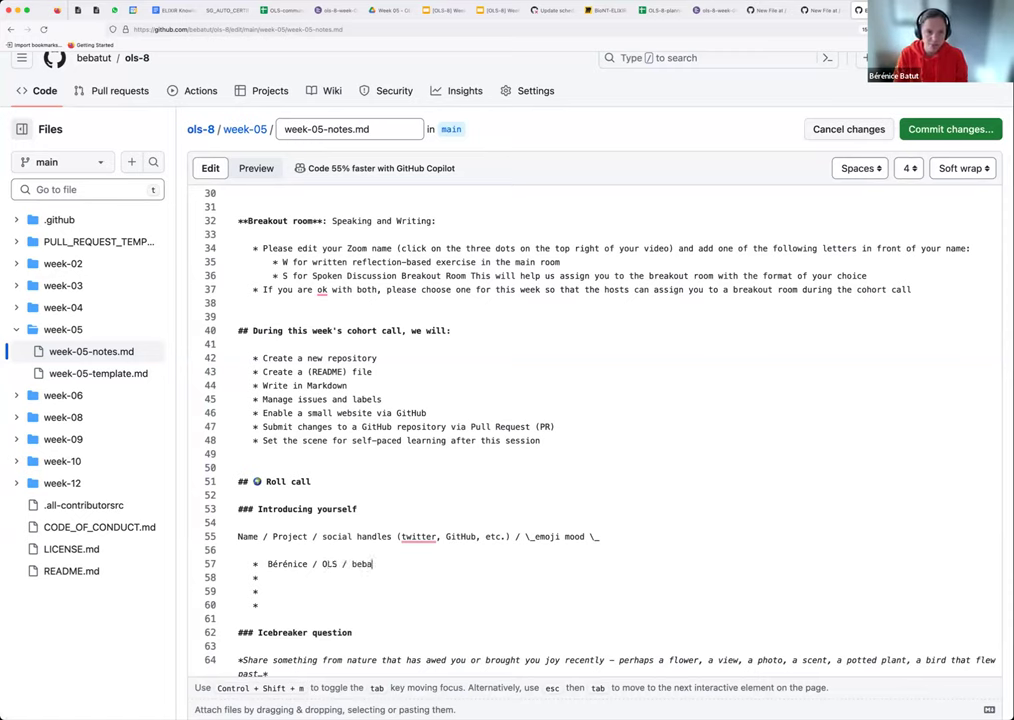
type("tut / :smi")
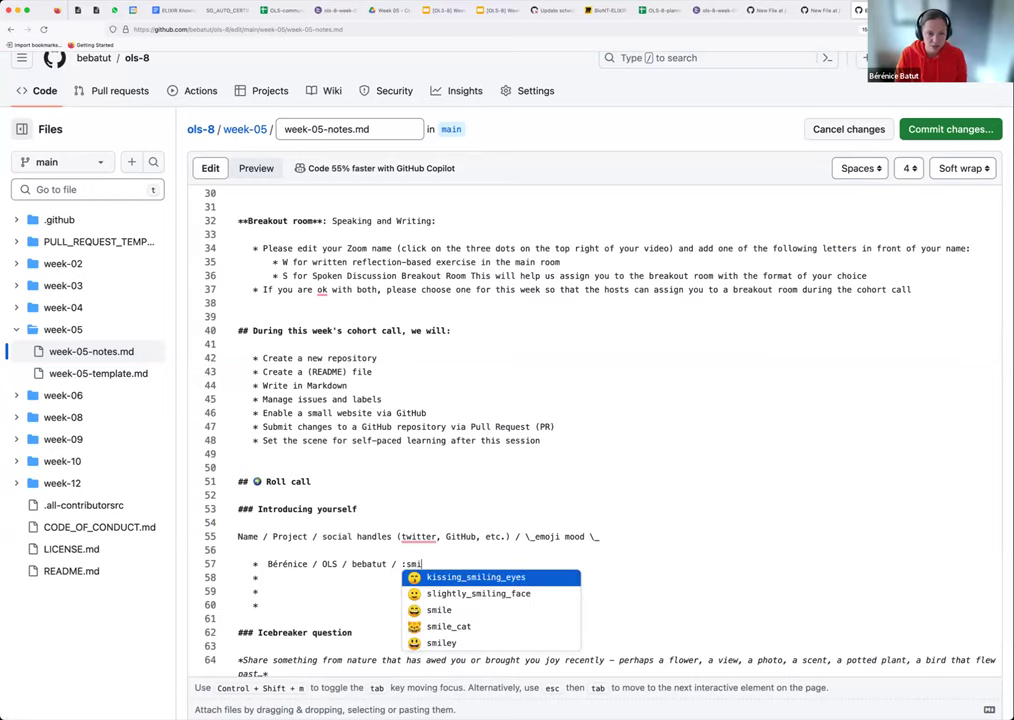
key("Down")
key("Down")
key("Return")
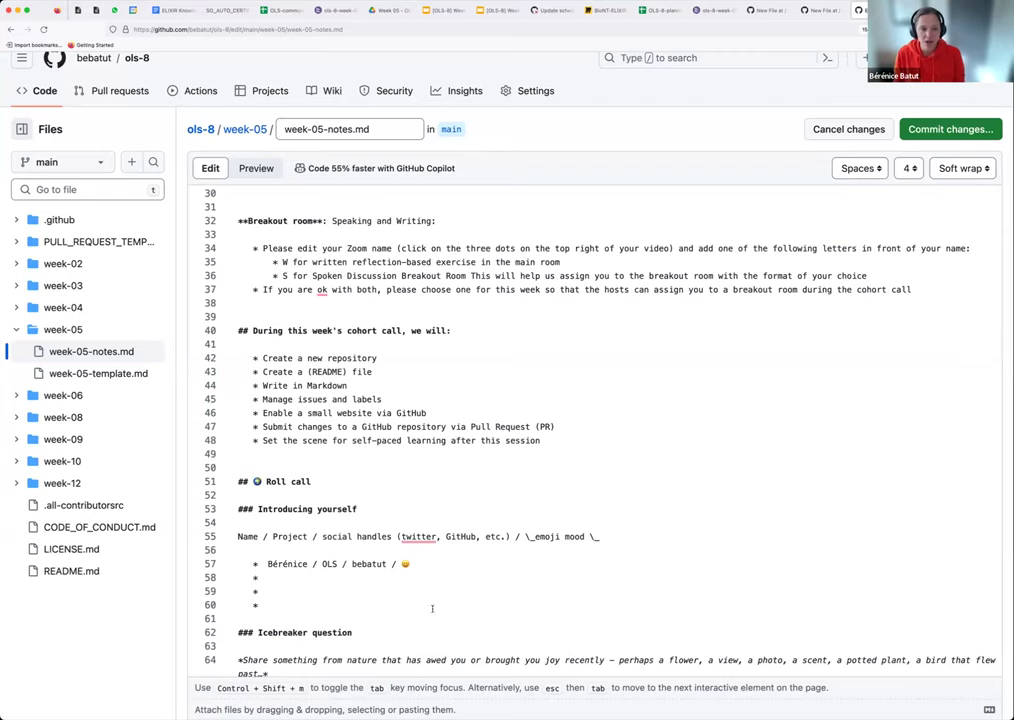
scroll(285, 165, "up", 1)
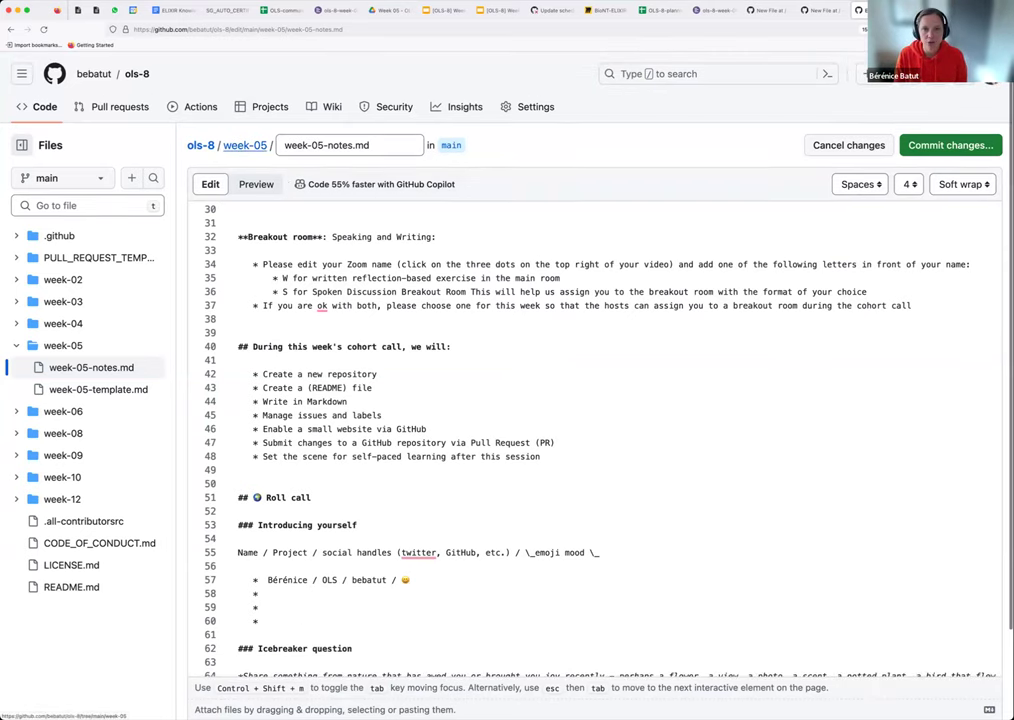
In a separate tab, browse from the fork's main page through the week-05 folder to week-05-notes.md.
left_click(245, 145)
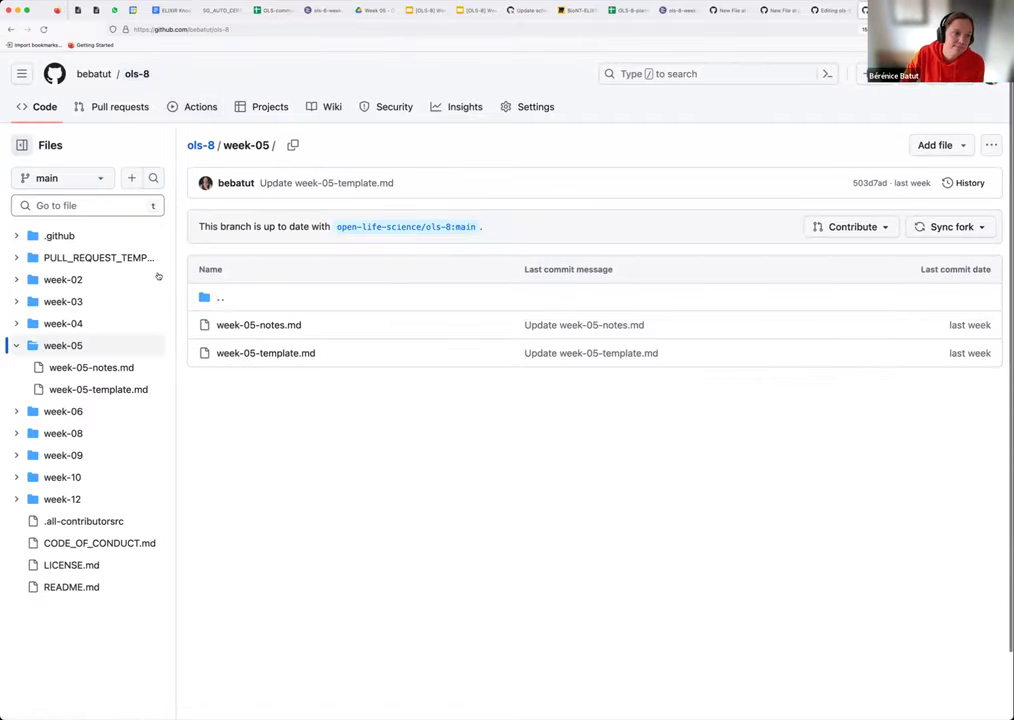
left_click(44, 106)
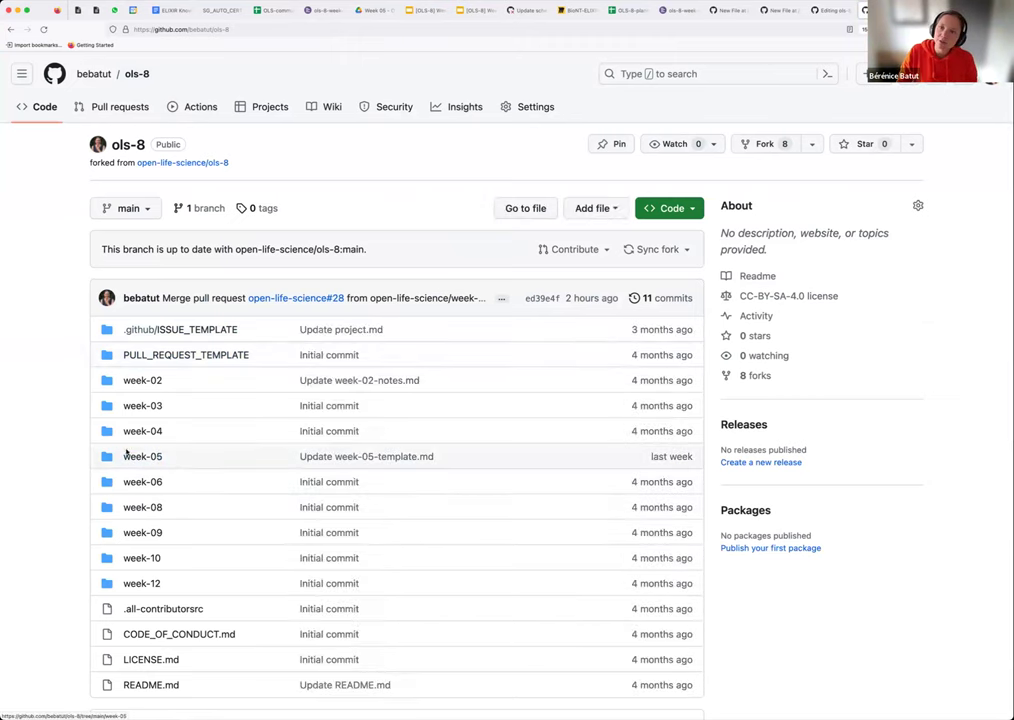
left_click(153, 458)
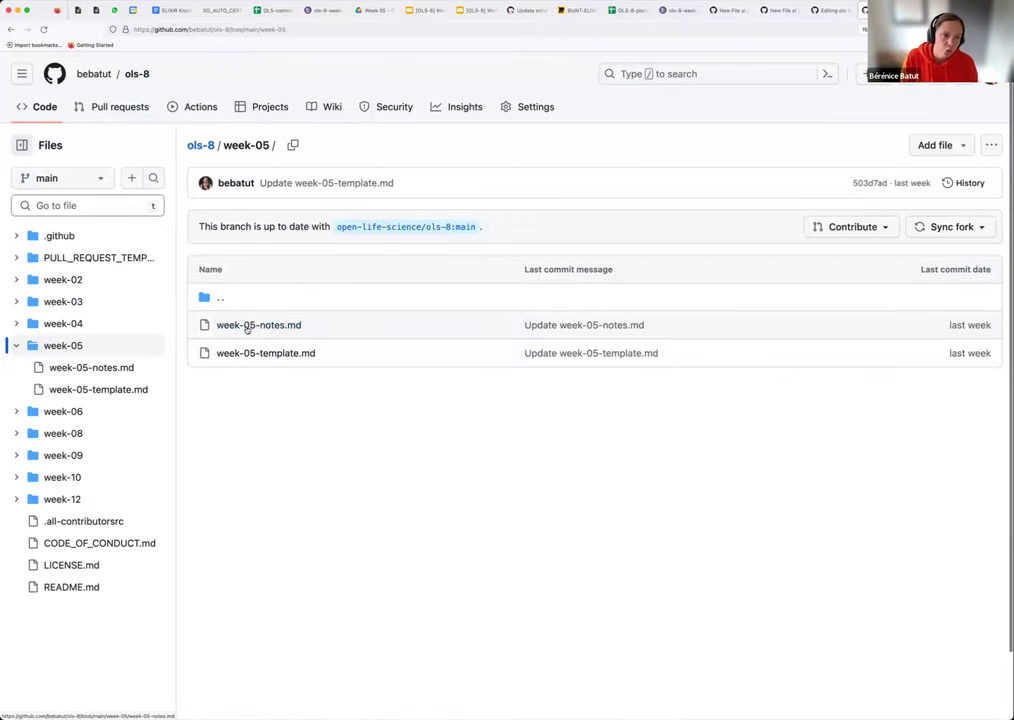
left_click(258, 325)
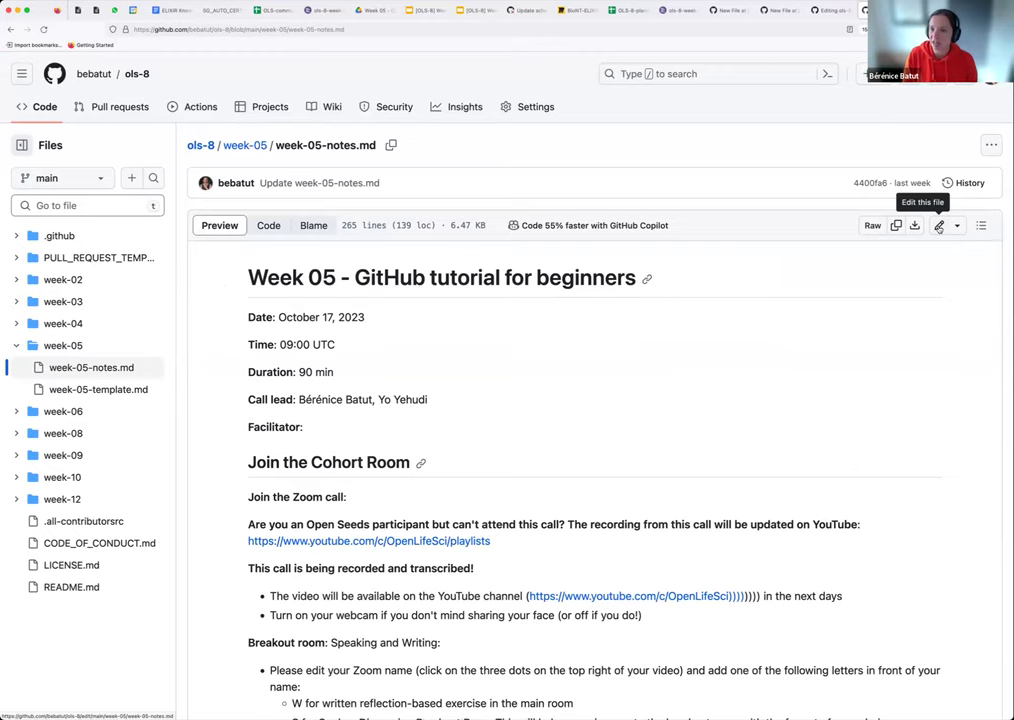
Edit the duplicate view of week-05-notes.md, enter the first name in the first roll call bullet, and discard that edit.
left_click(939, 226)
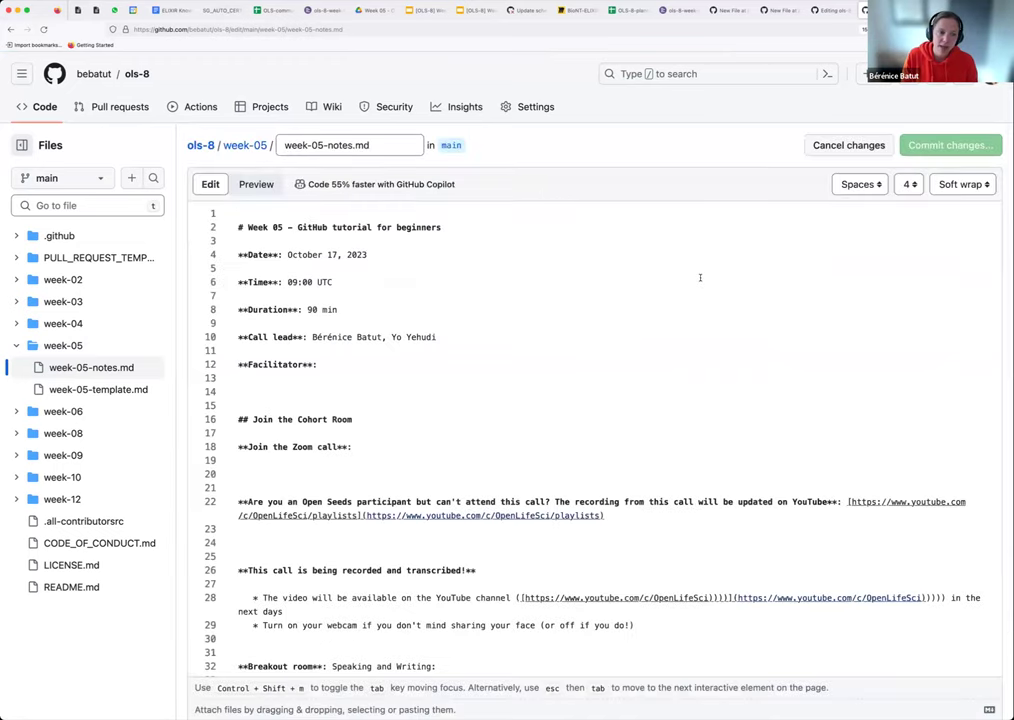
scroll(700, 277, "down", 10)
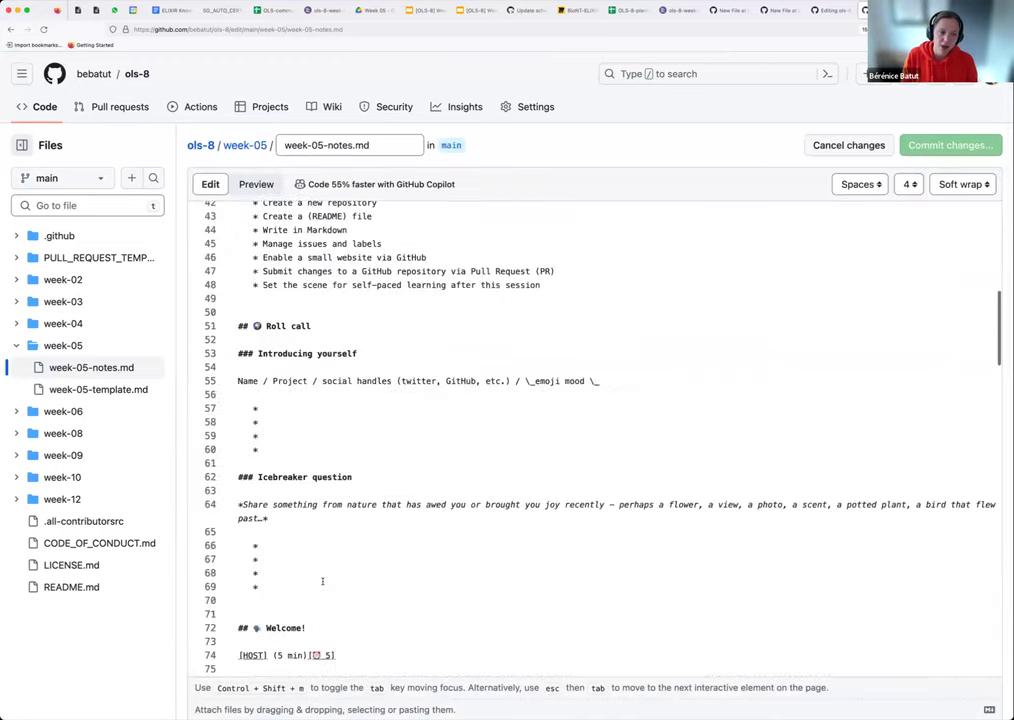
left_click(273, 398)
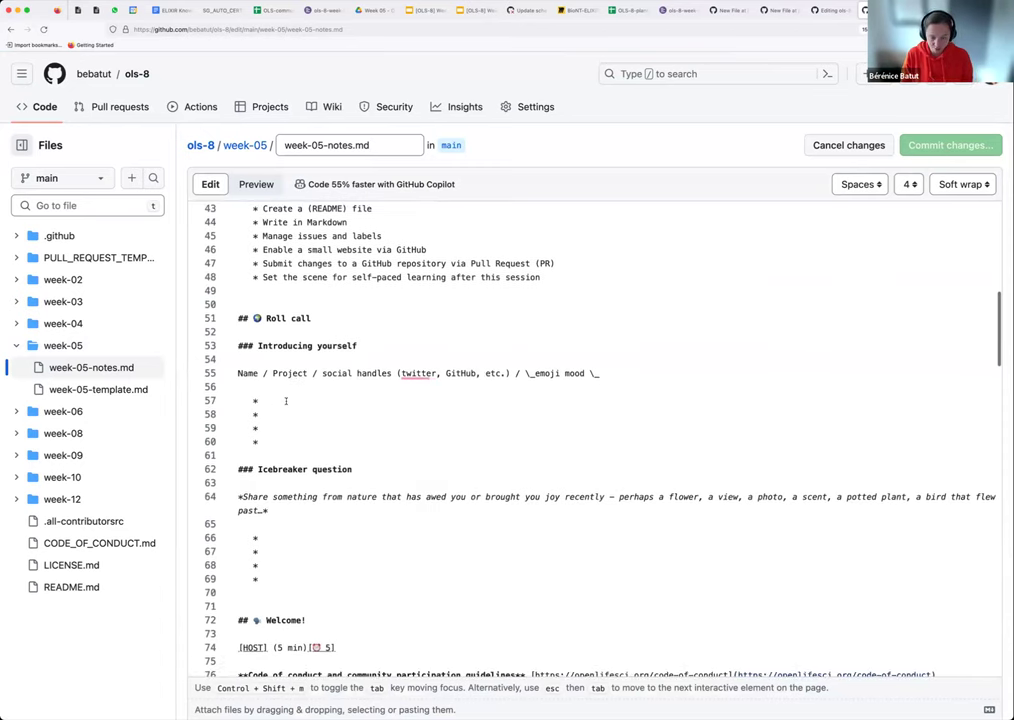
type("Bérénice")
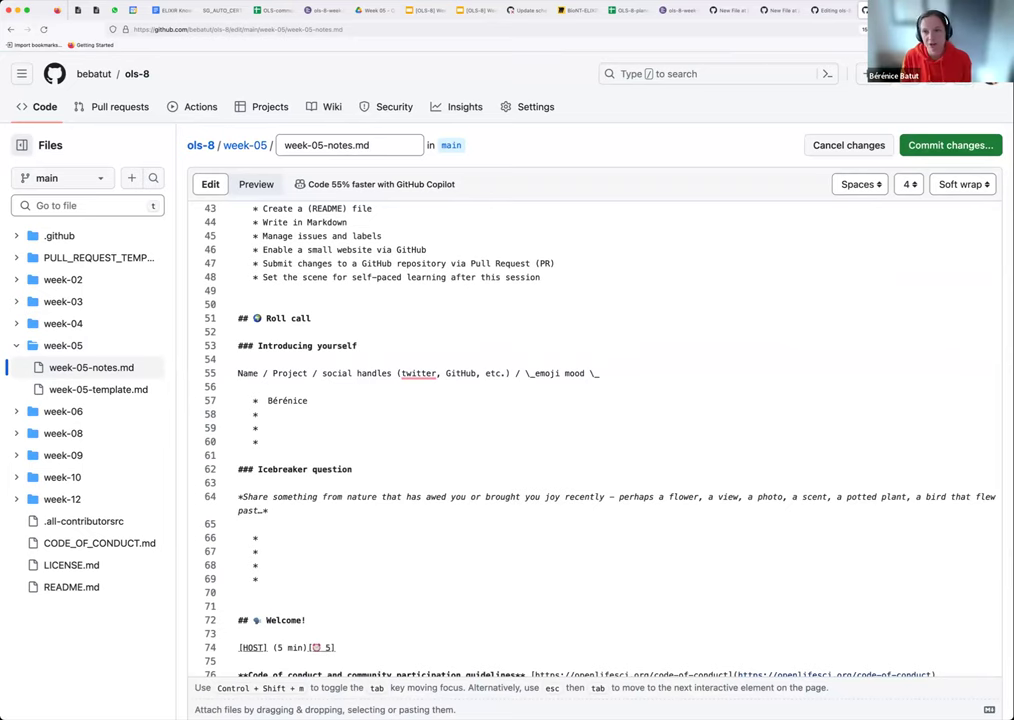
key("super+r")
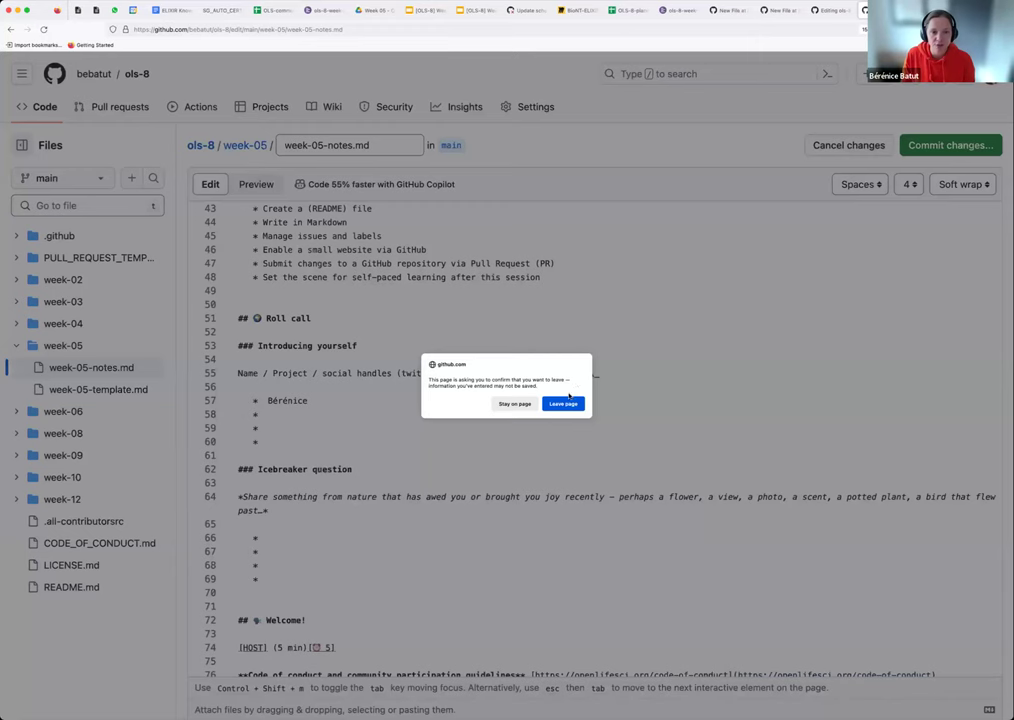
key("Return")
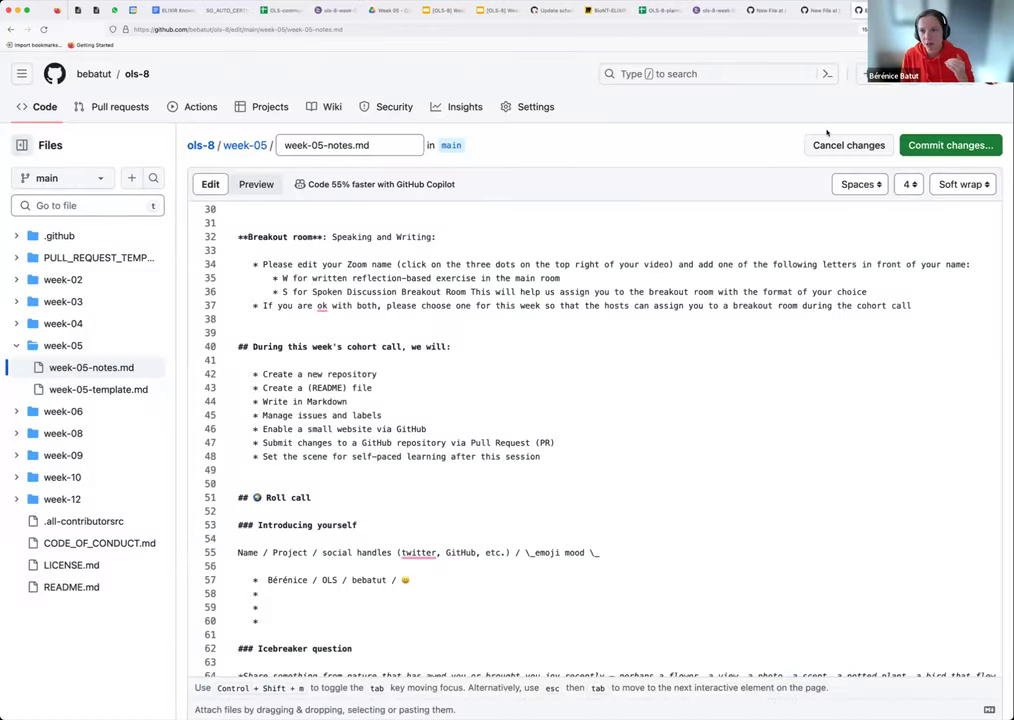
Look at the "Make a Pull Request - 1" slide in the Google Slides GitHub introduction and return to the GitHub file edit.
left_click(500, 12)
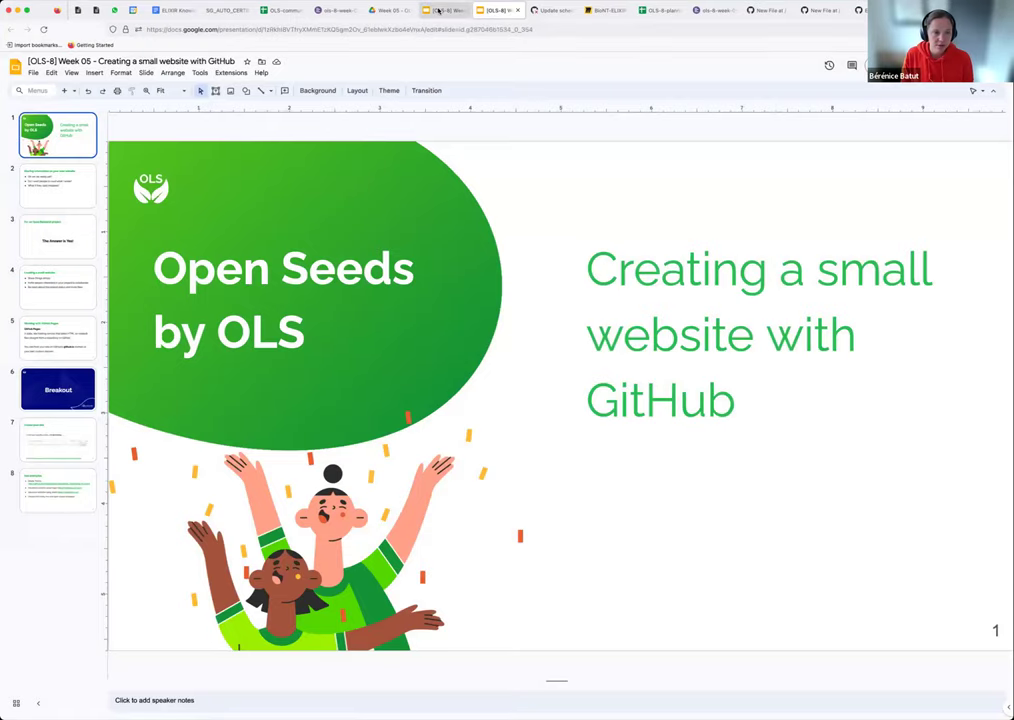
key("ctrl+shift+Tab")
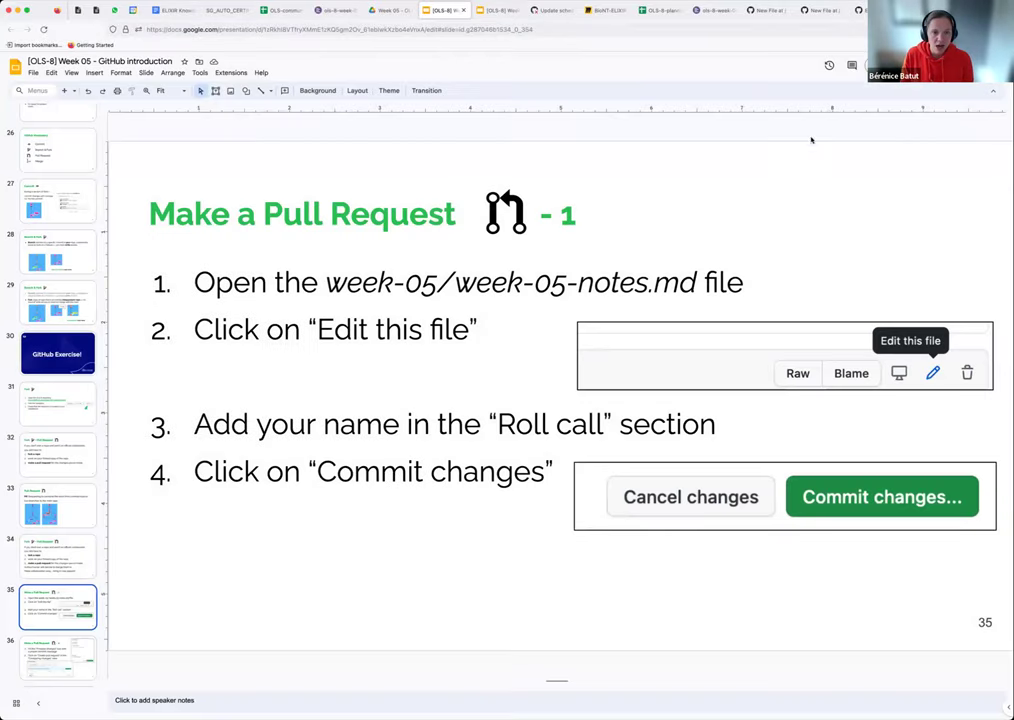
left_click(875, 10)
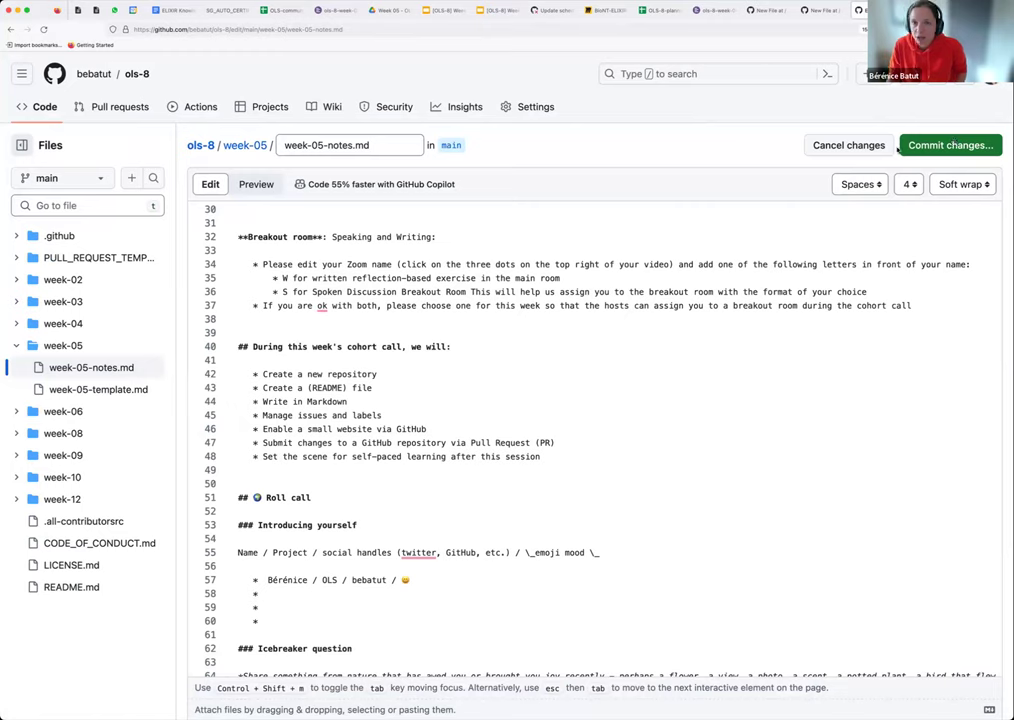
Prepare to commit the notes changes and replace the commit message with "Added", the participant's first name and "to the Roll Call".
left_click(946, 145)
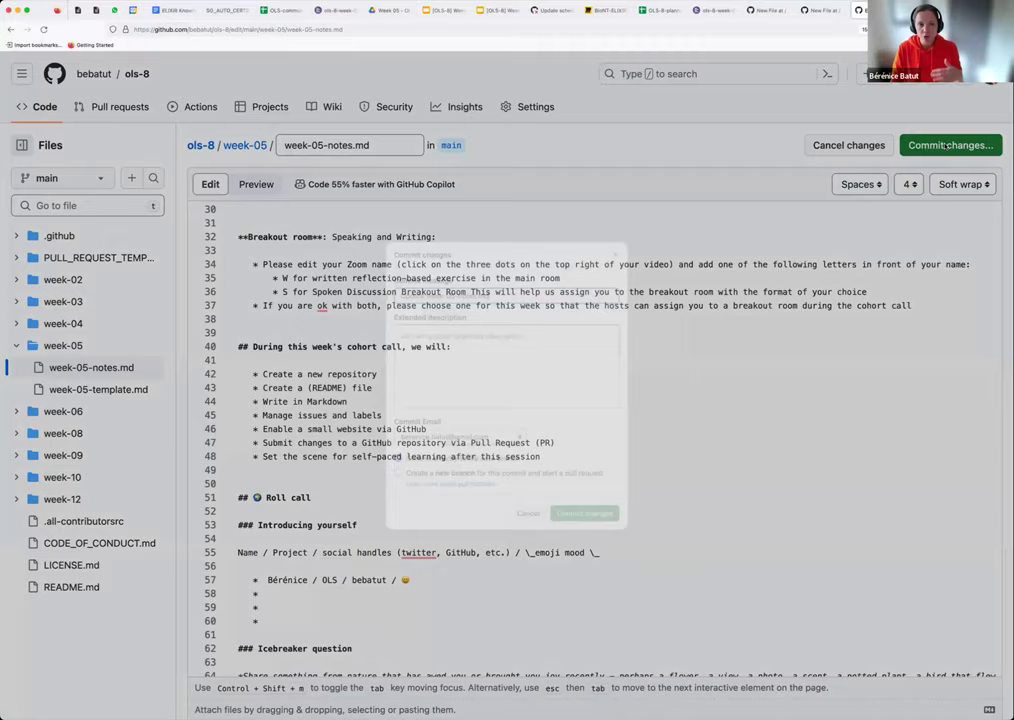
triple_click(536, 264)
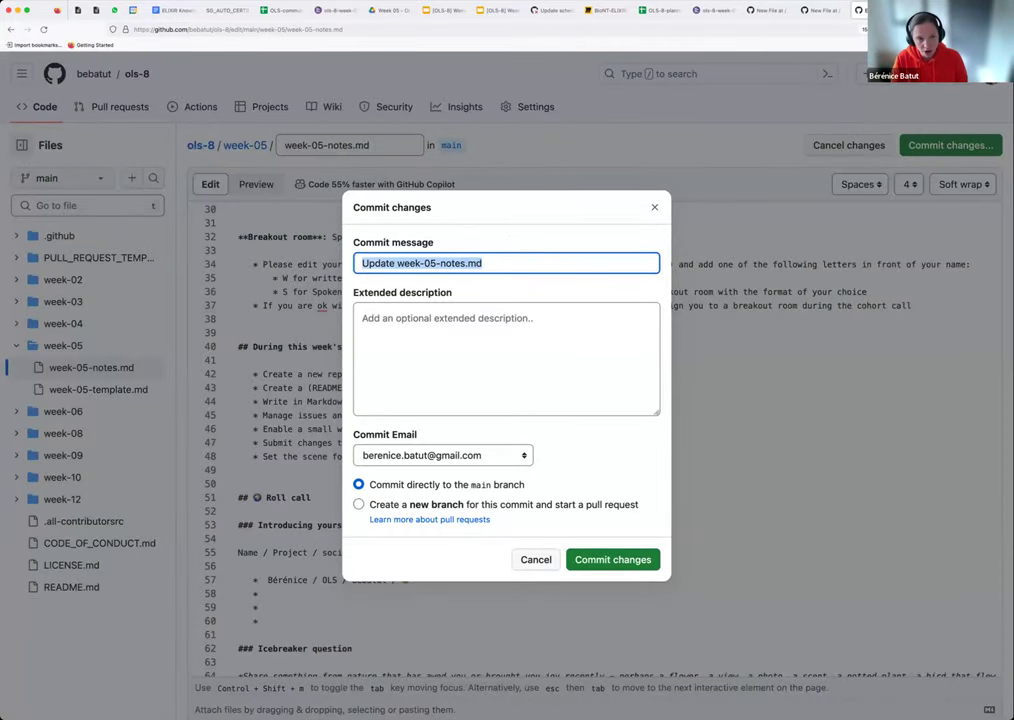
type("Add e")
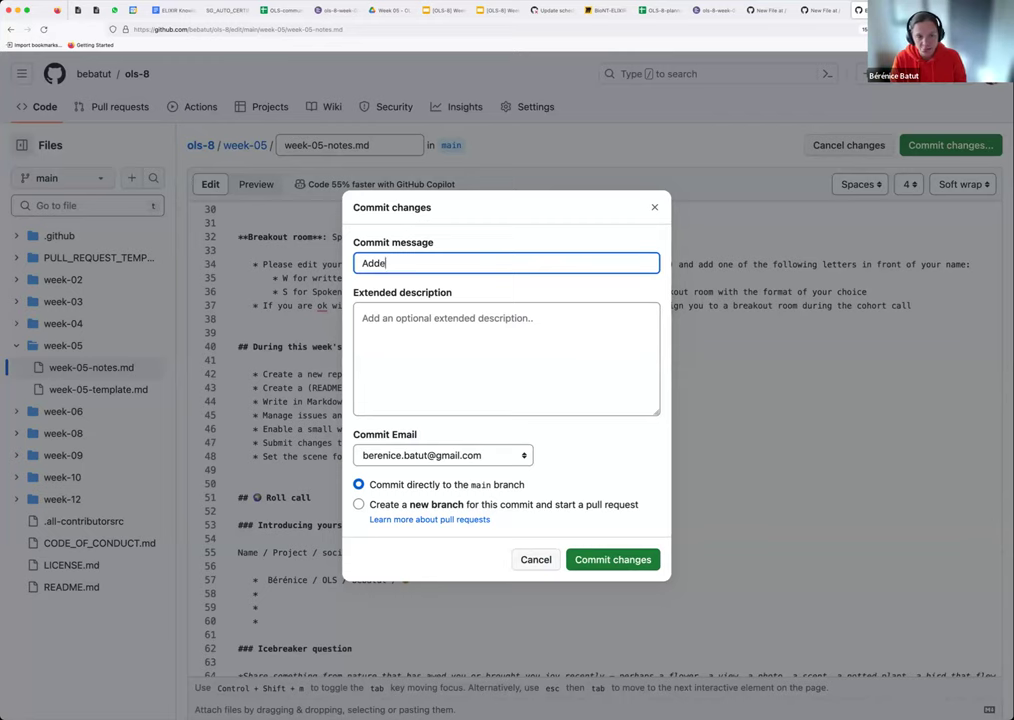
type("d Bérénice to the Roo")
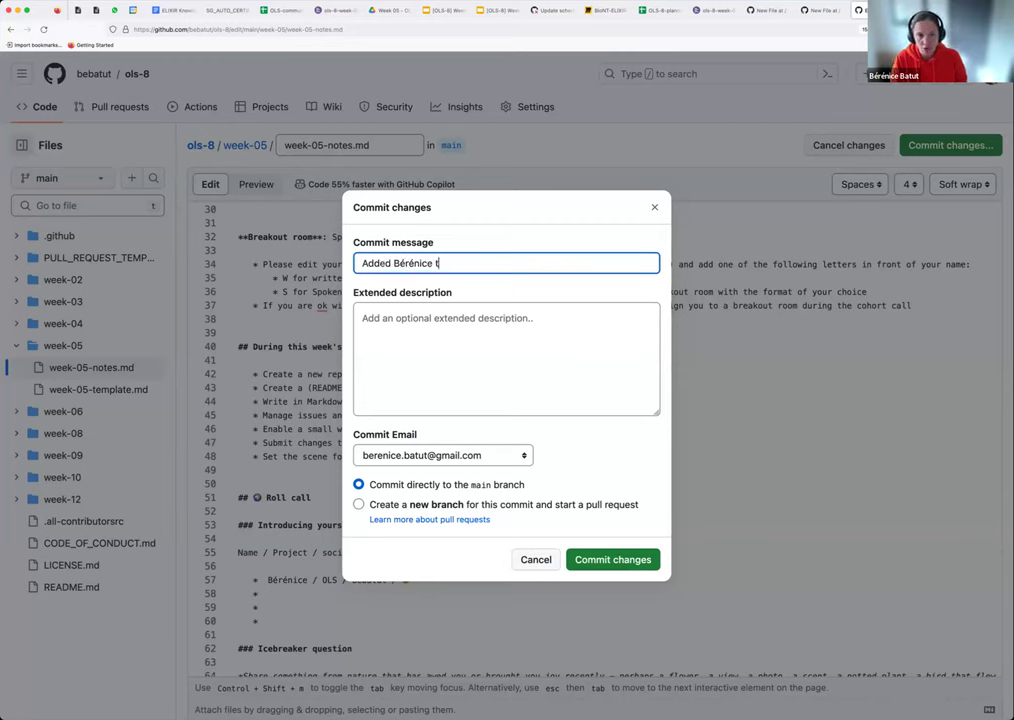
key("BackSpace")
type("ll CAl")
key("BackSpace")
key("BackSpace")
type("all")
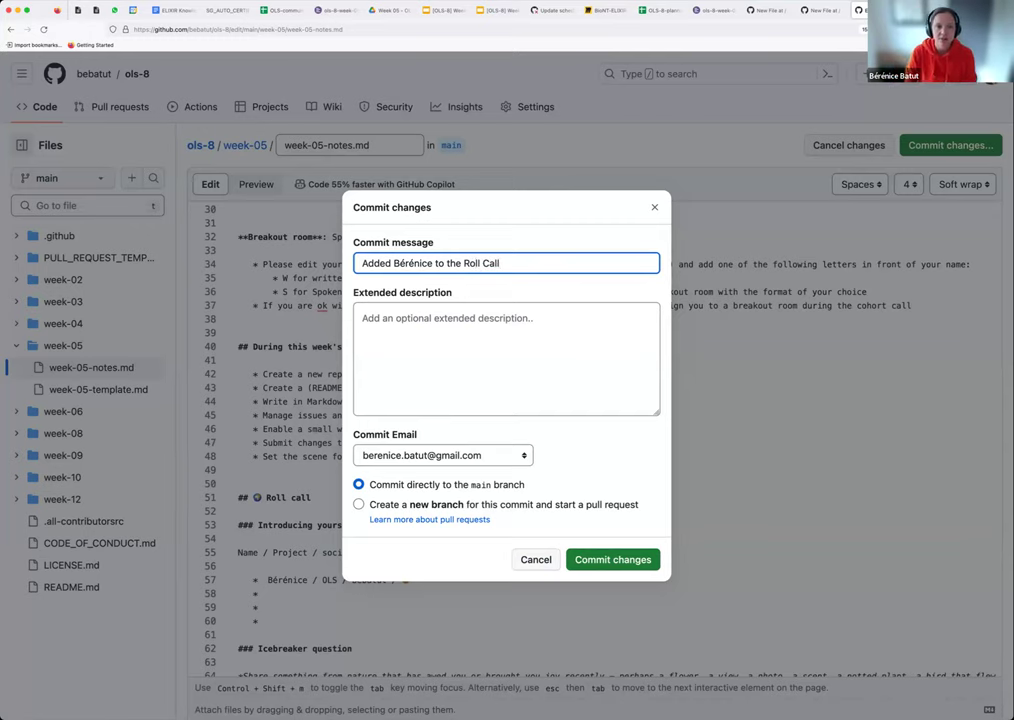
left_click(490, 328)
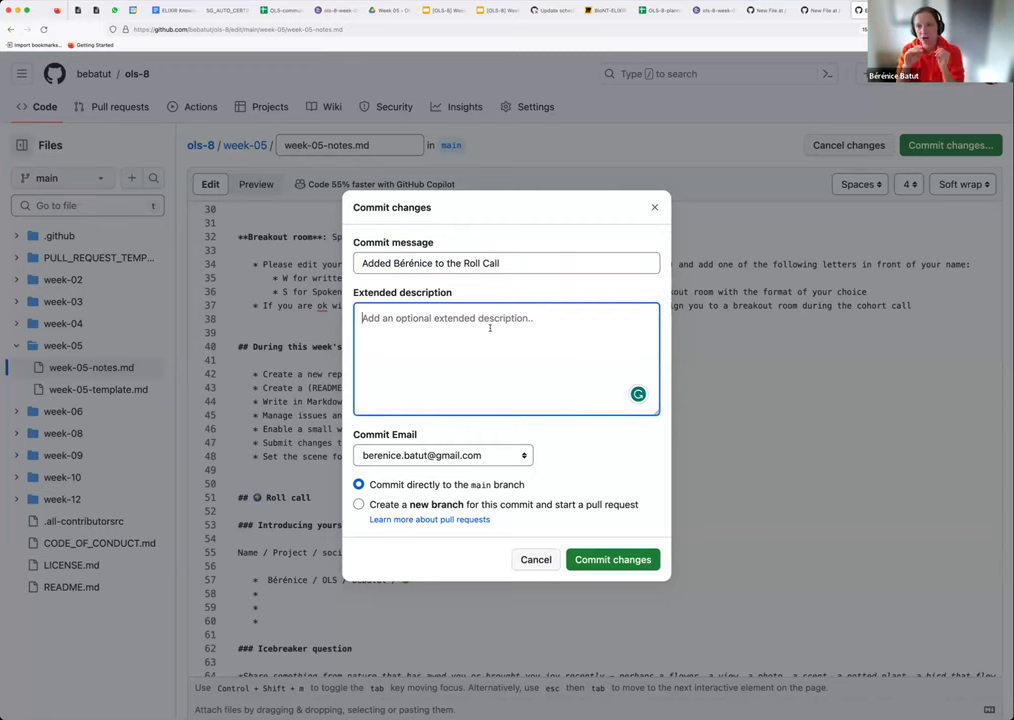
triple_click(521, 263)
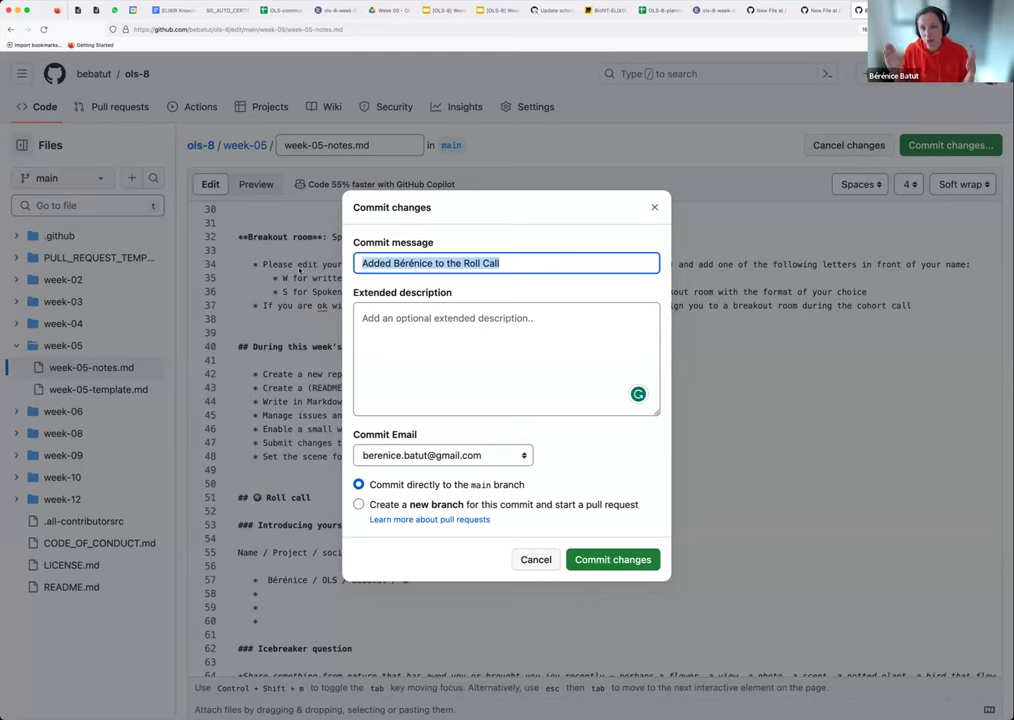
left_click(438, 333)
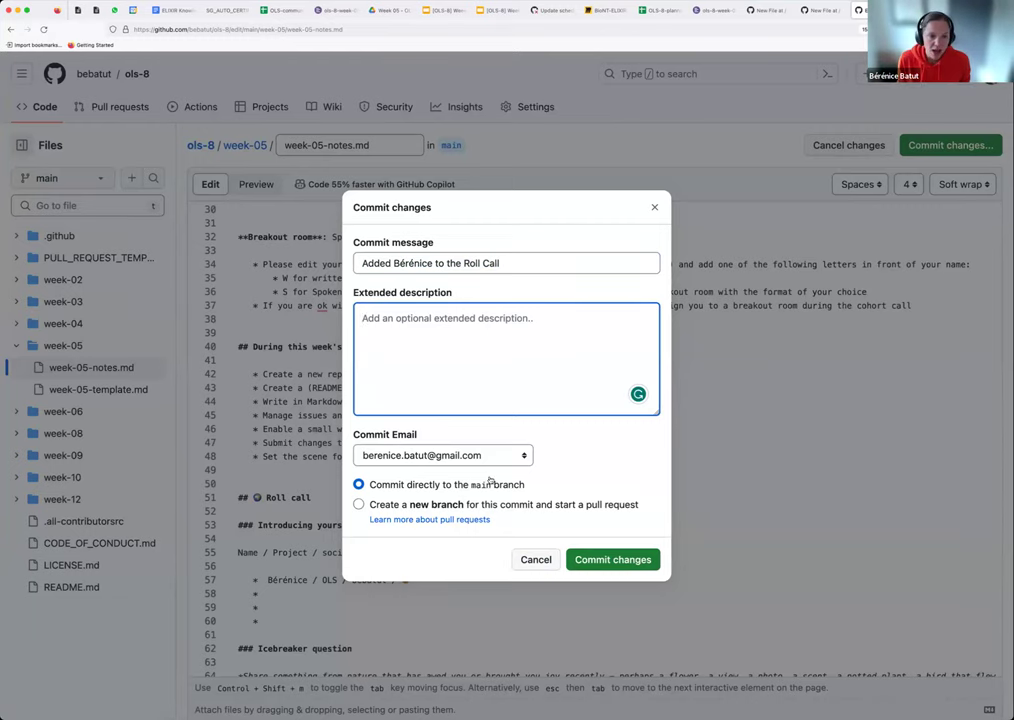
Switch to Google Slides to view the "Make a Pull Request - 2" slide, number 36, and return to the fork's commit dialog on GitHub.
left_click(487, 11)
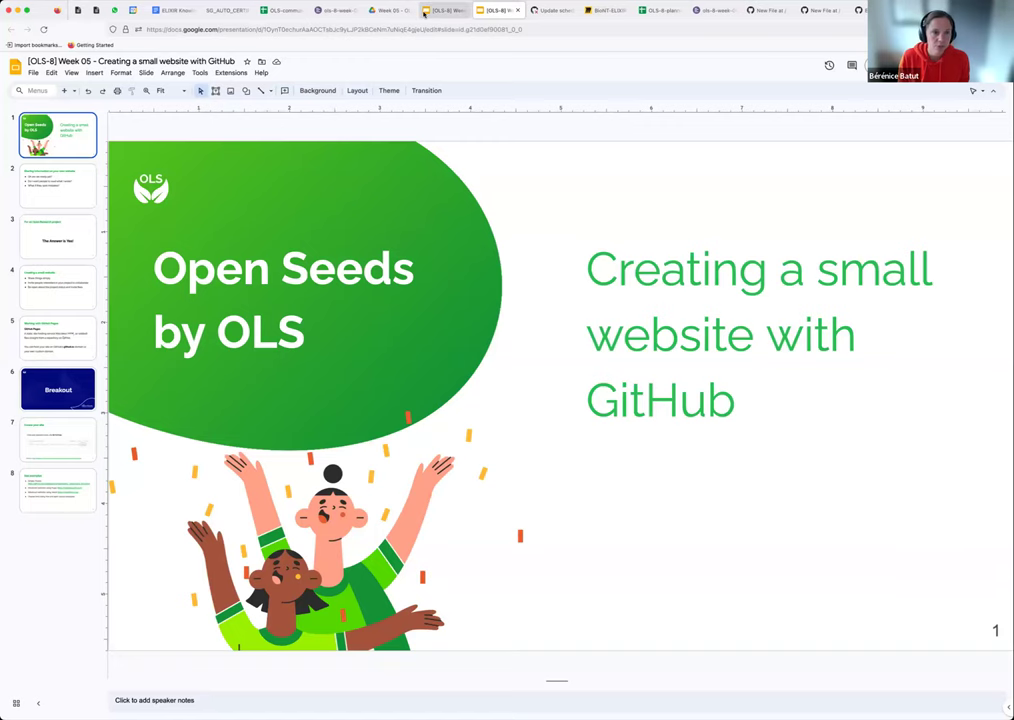
key("ctrl+shift+Tab")
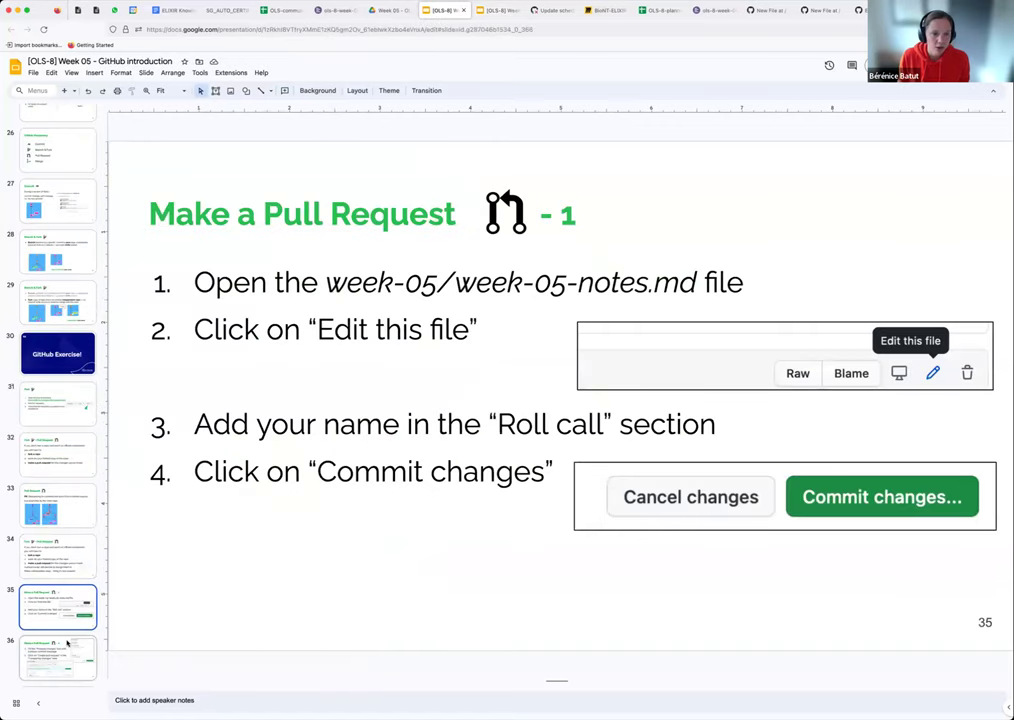
key("Down")
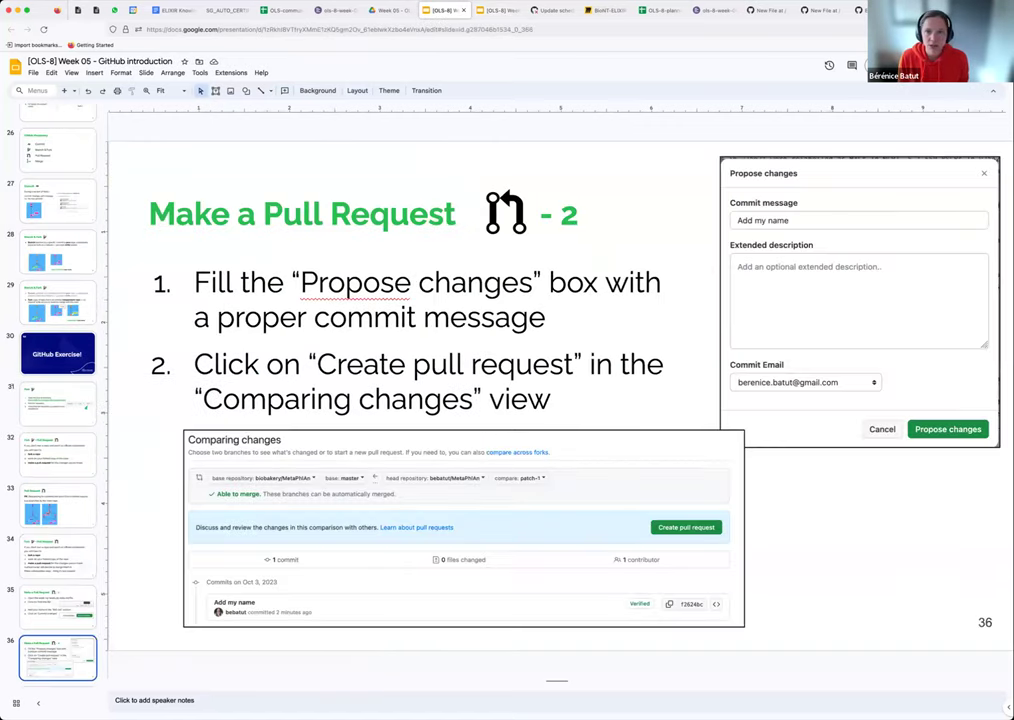
key("ctrl+Tab")
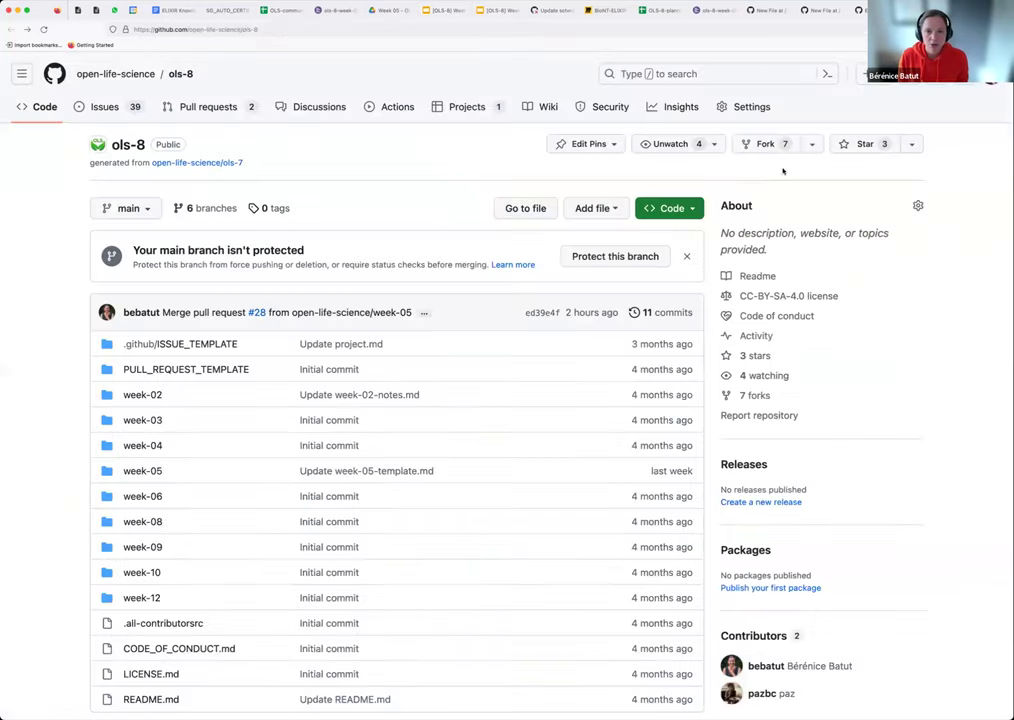
key("ctrl+9")
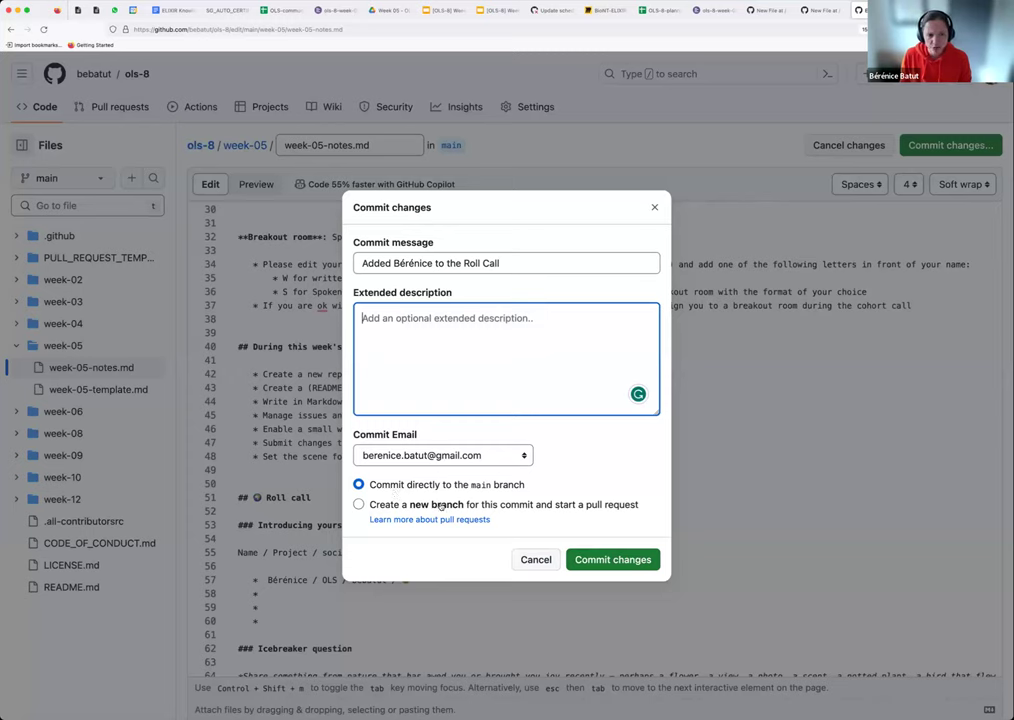
Switch to the Week 05 GitHub introduction in Google Slides and compare the two "Make a Pull Request" slides, 35 and 36.
left_click(492, 11)
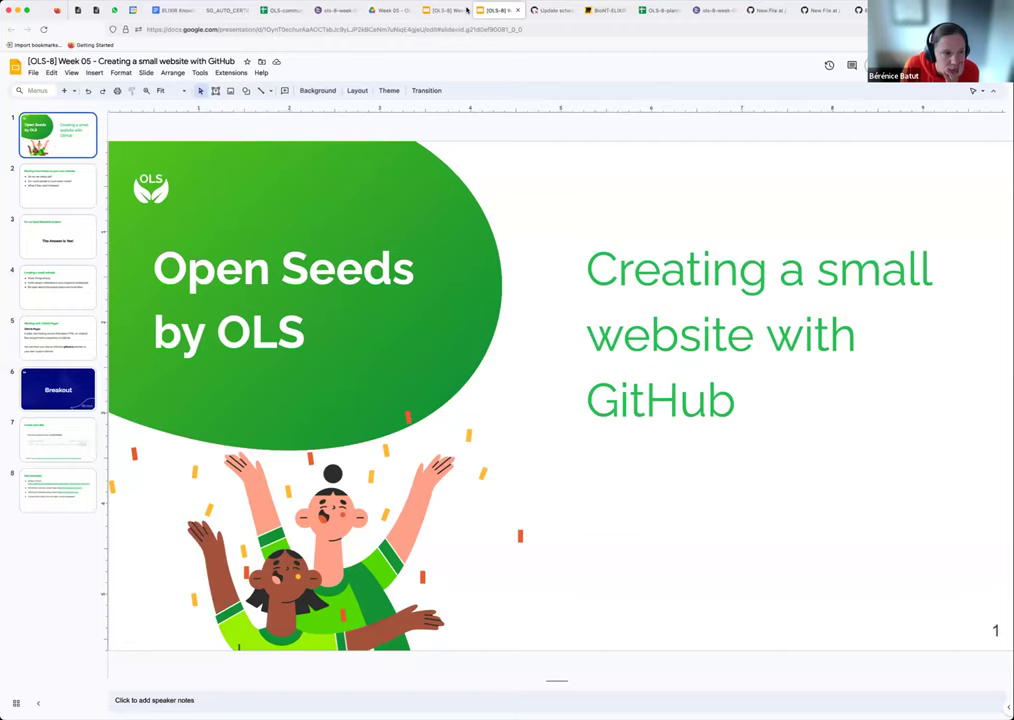
key("ctrl+shift+Tab")
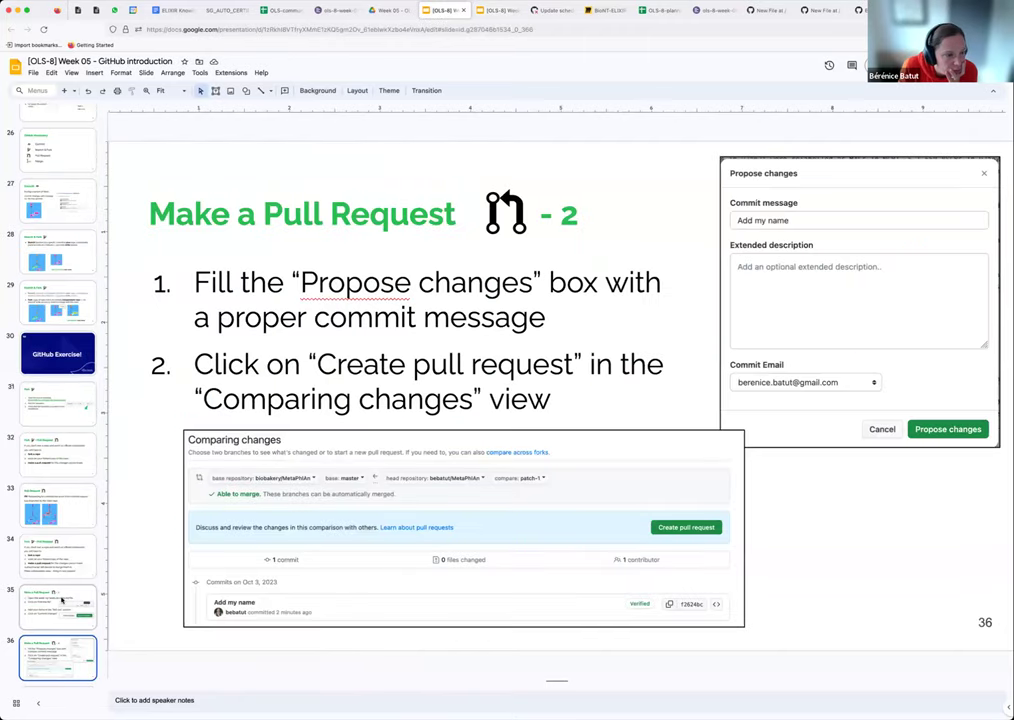
left_click(62, 600)
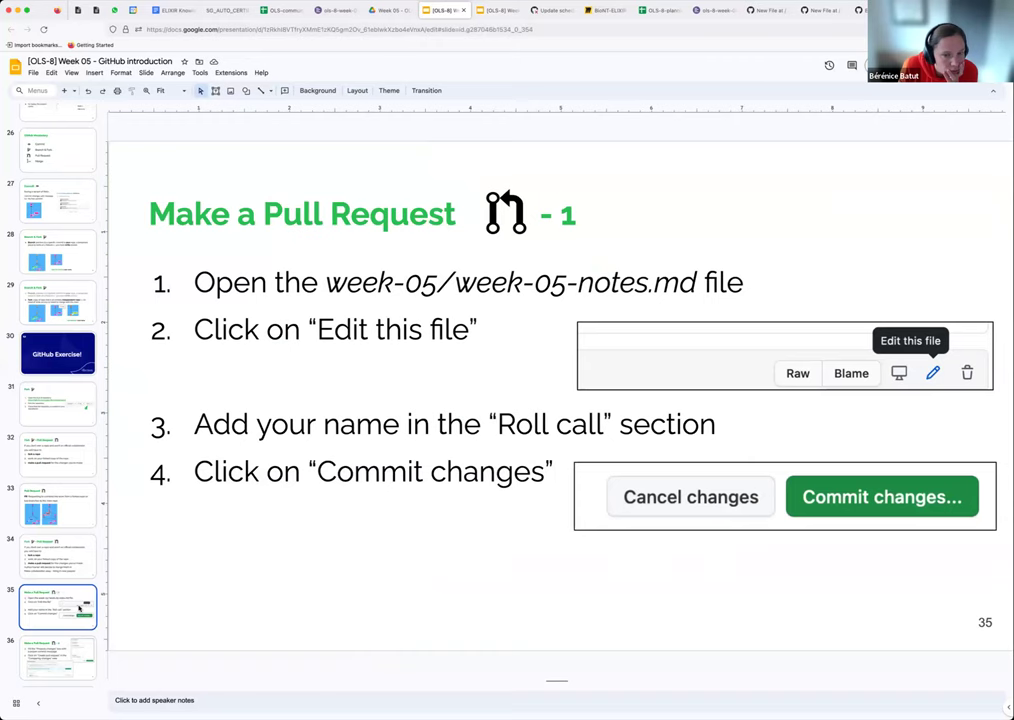
key("Down")
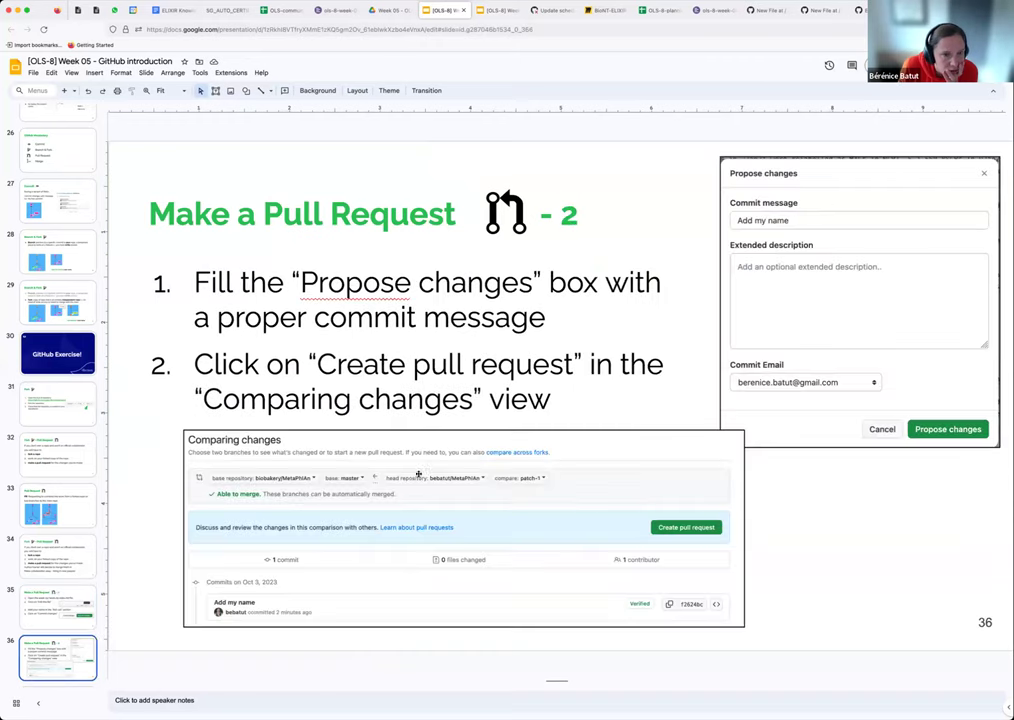
key("Up")
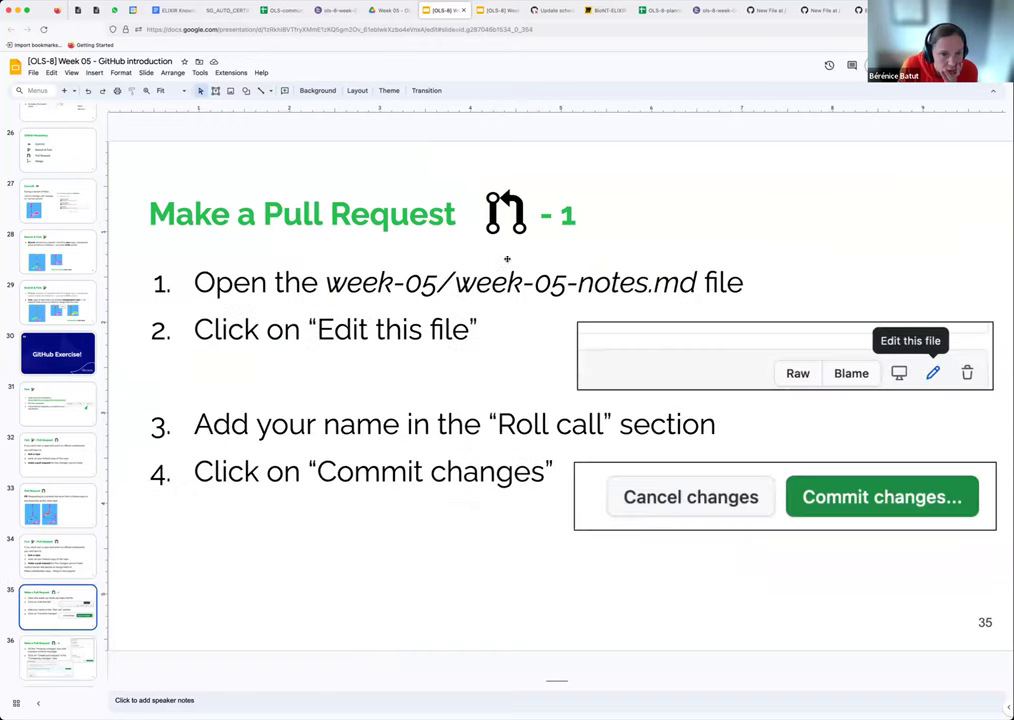
left_click(56, 655)
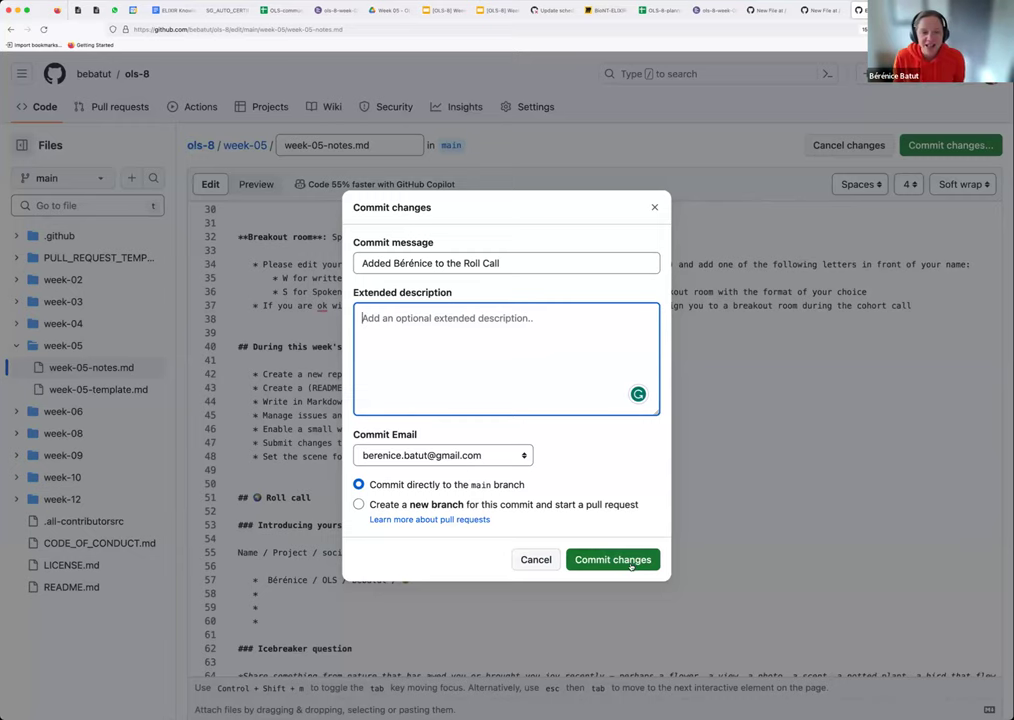
Commit the roll call edit of week-05-notes.md directly to the fork's main branch on GitHub.
left_click(631, 562)
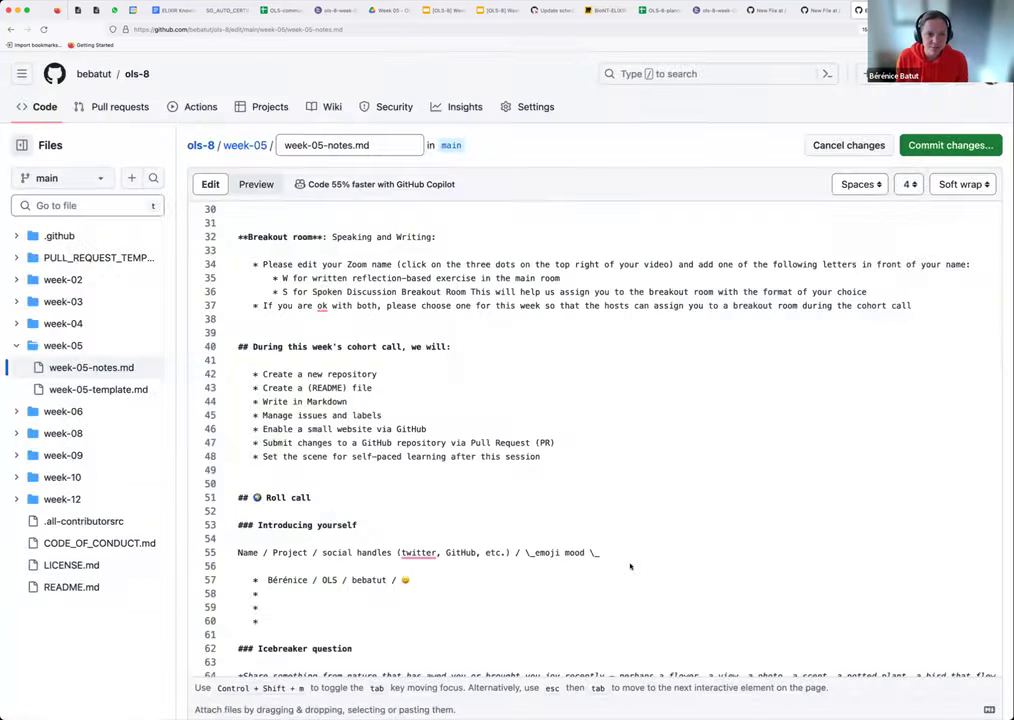
left_click(573, 400)
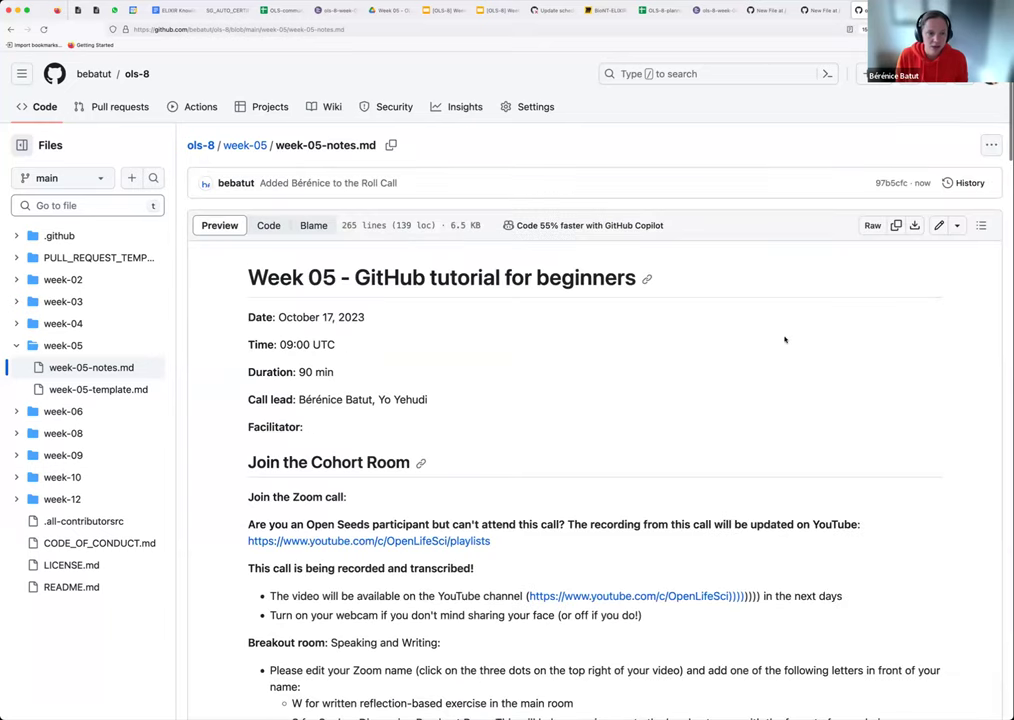
Examine the committed week-05-notes.md preview, highlighting the new entry in the Roll call section, and return to the start of the file.
scroll(785, 340, "down", 10)
scroll(786, 339, "up", 6)
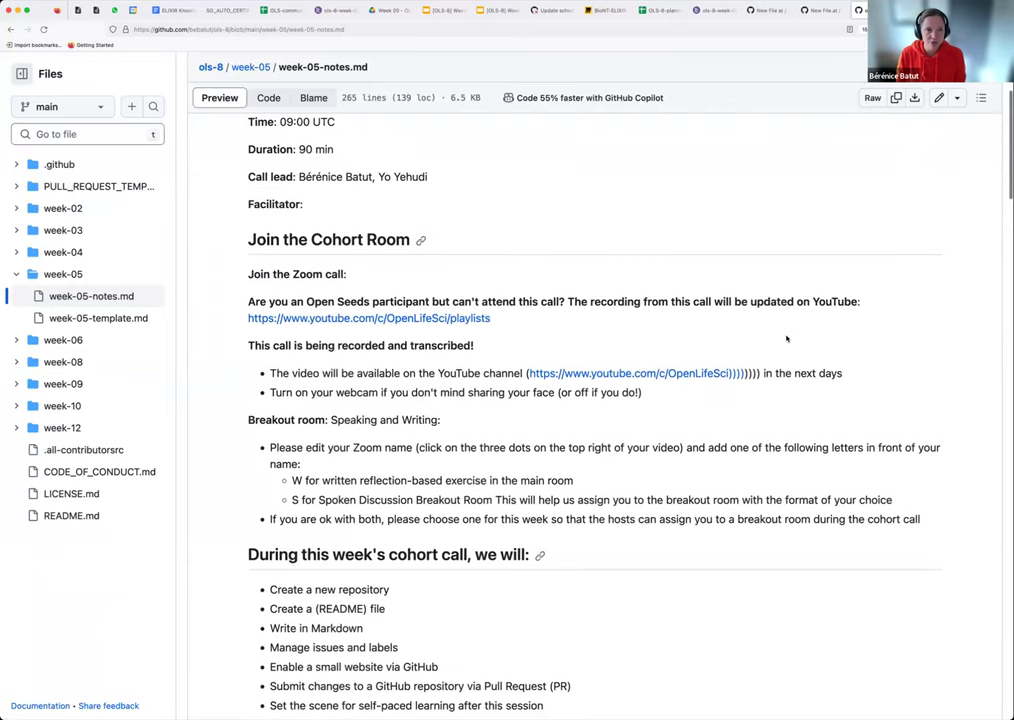
scroll(787, 338, "down", 2)
scroll(330, 229, "up", 6)
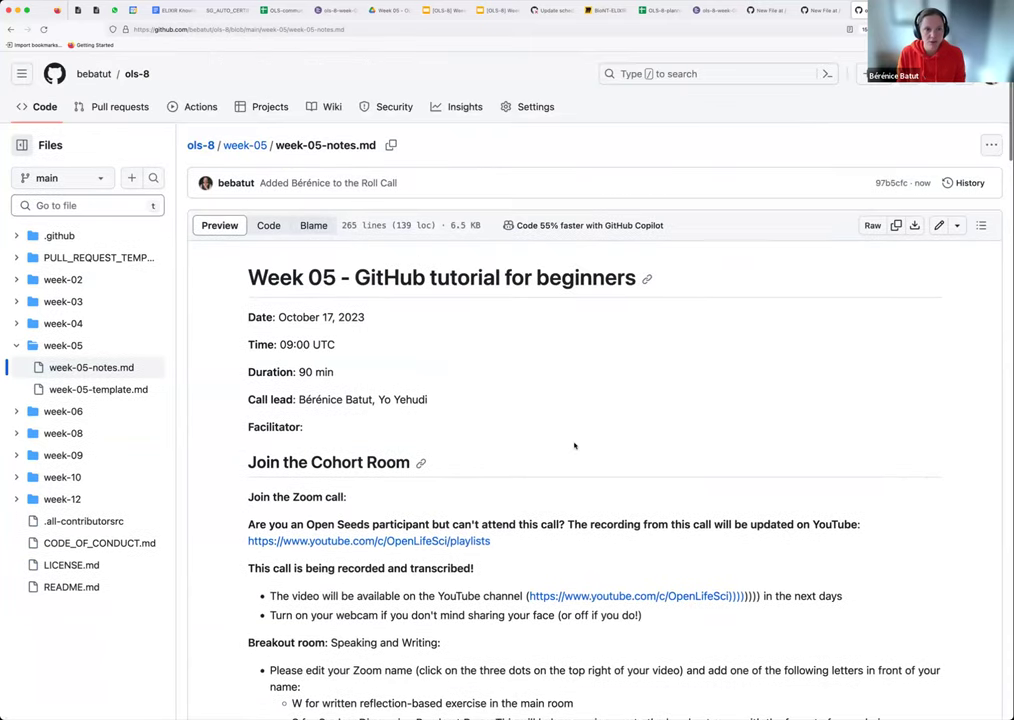
scroll(575, 446, "down", 10)
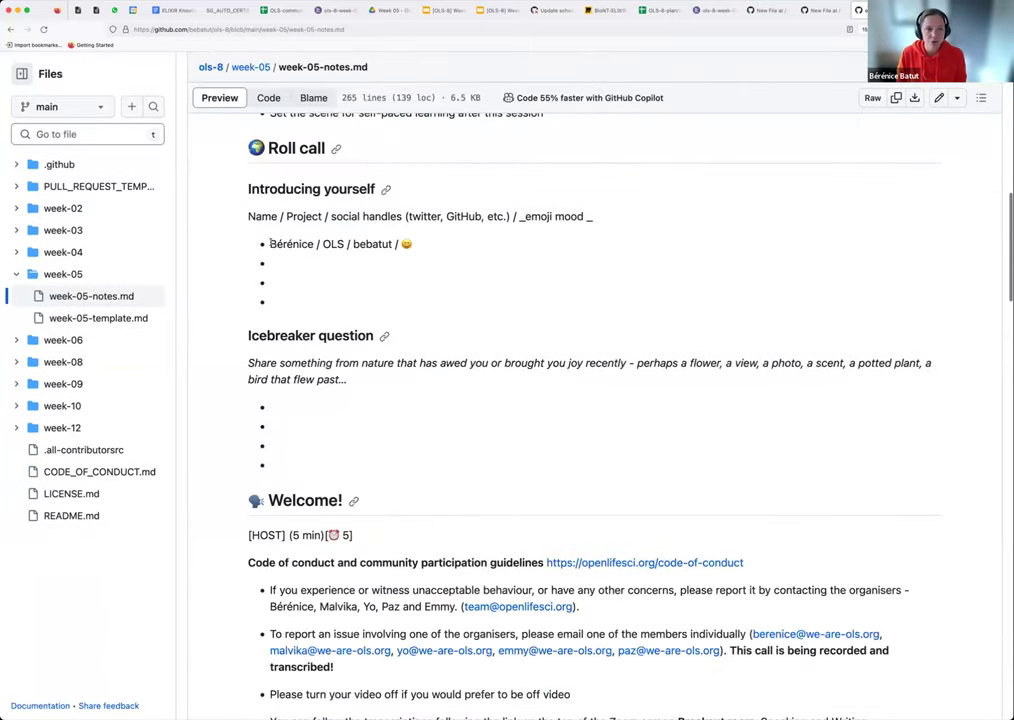
triple_click(391, 244)
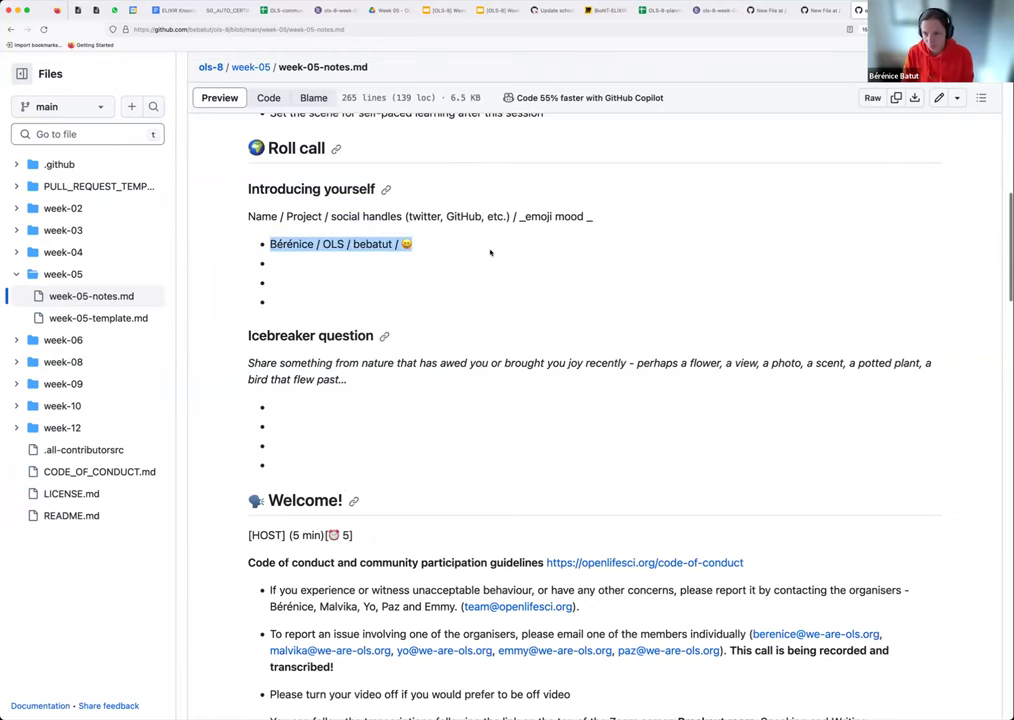
scroll(490, 252, "up", 1)
scroll(490, 252, "up", 5)
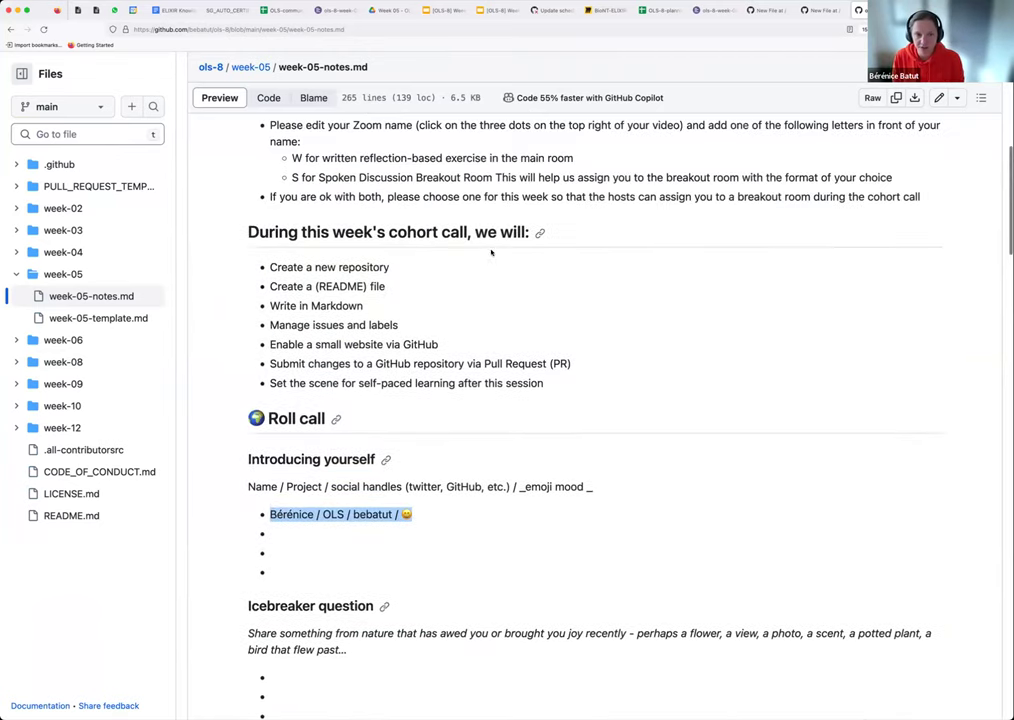
scroll(492, 253, "down", 3)
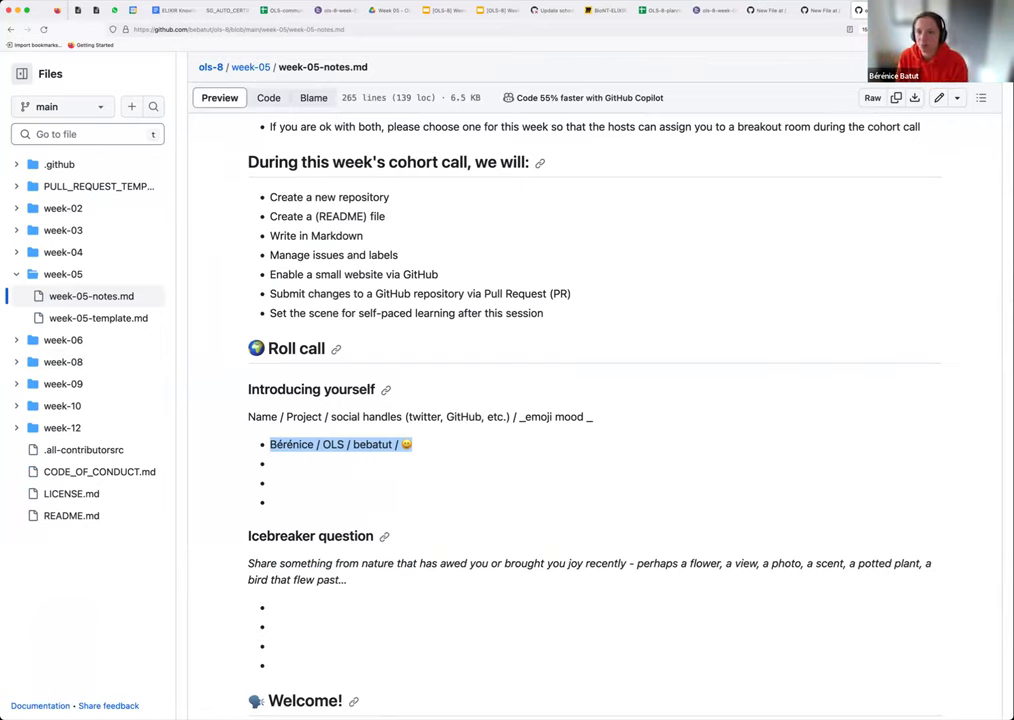
scroll(613, 502, "up", 1)
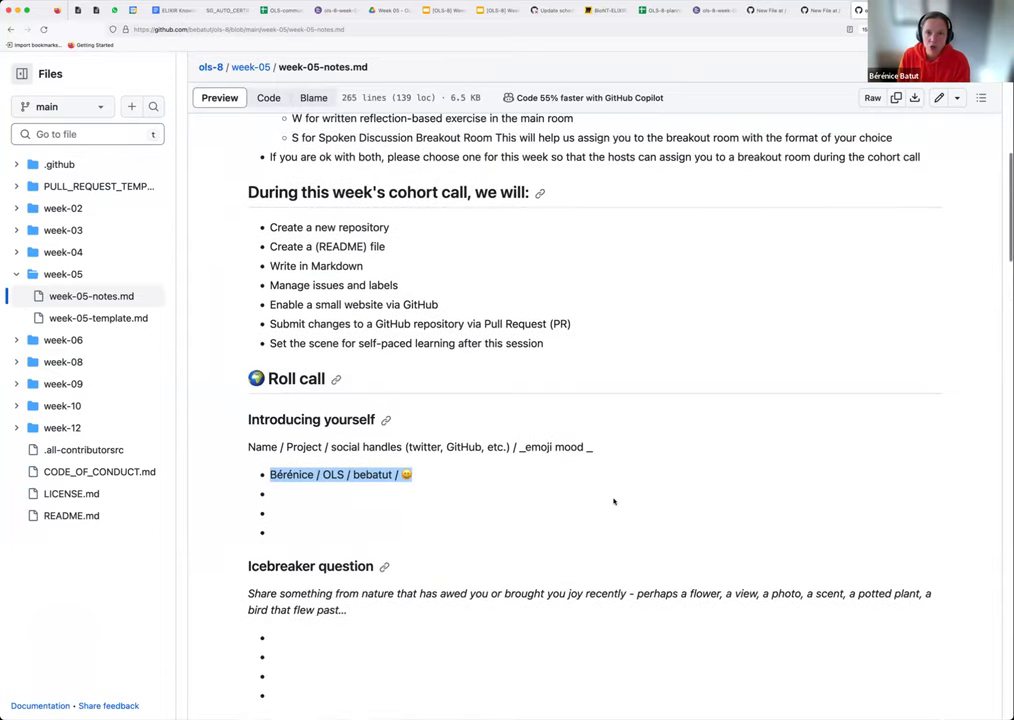
scroll(614, 502, "up", 3)
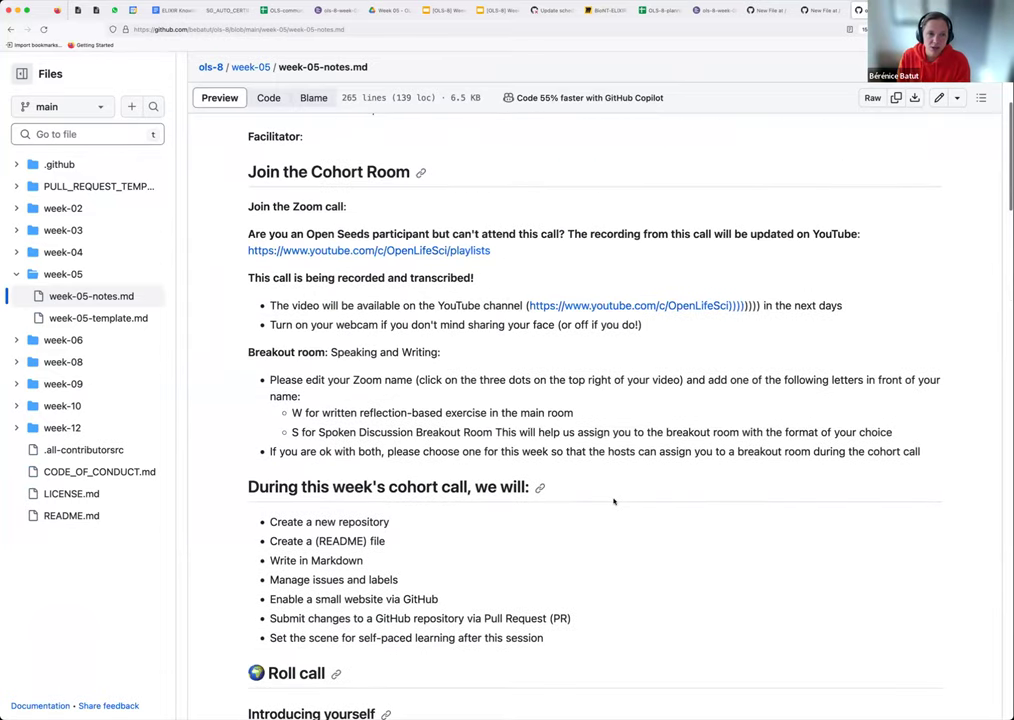
scroll(614, 502, "up", 3)
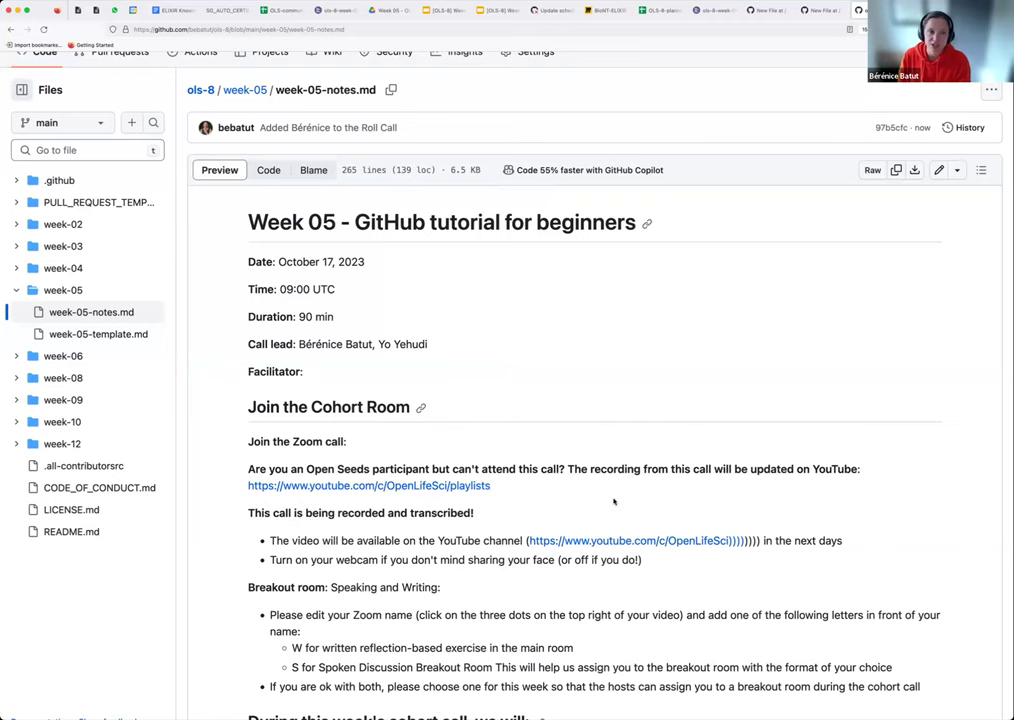
scroll(614, 502, "up", 1)
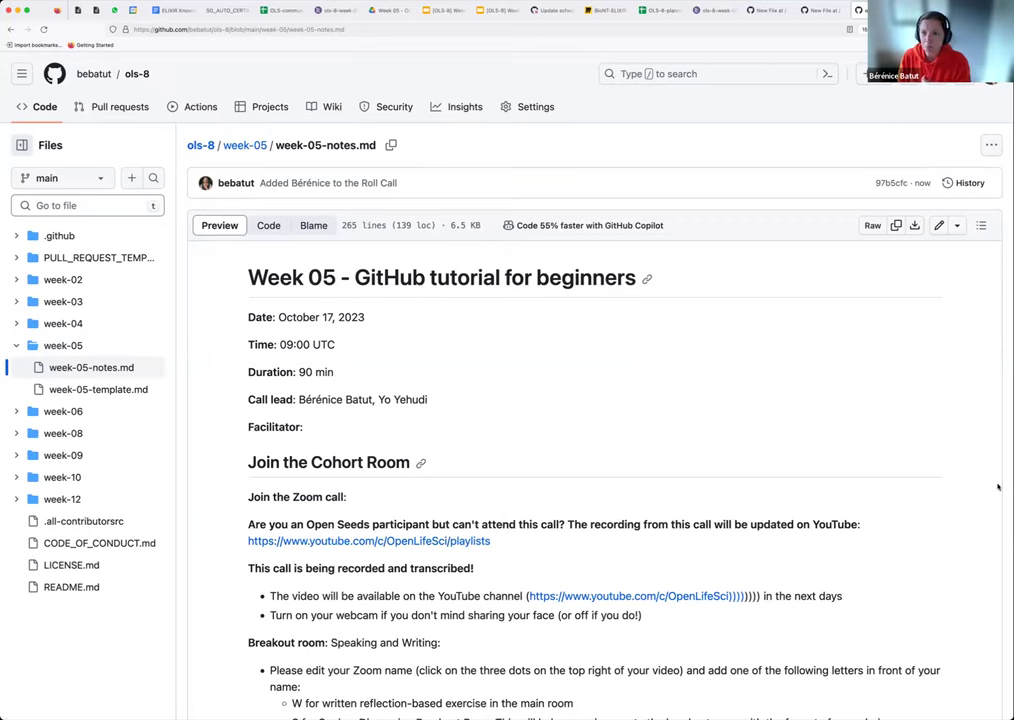
View slide 36 in Google Slides, return to the committed file on GitHub, and open the ols-8 fork's main page.
left_click(440, 10)
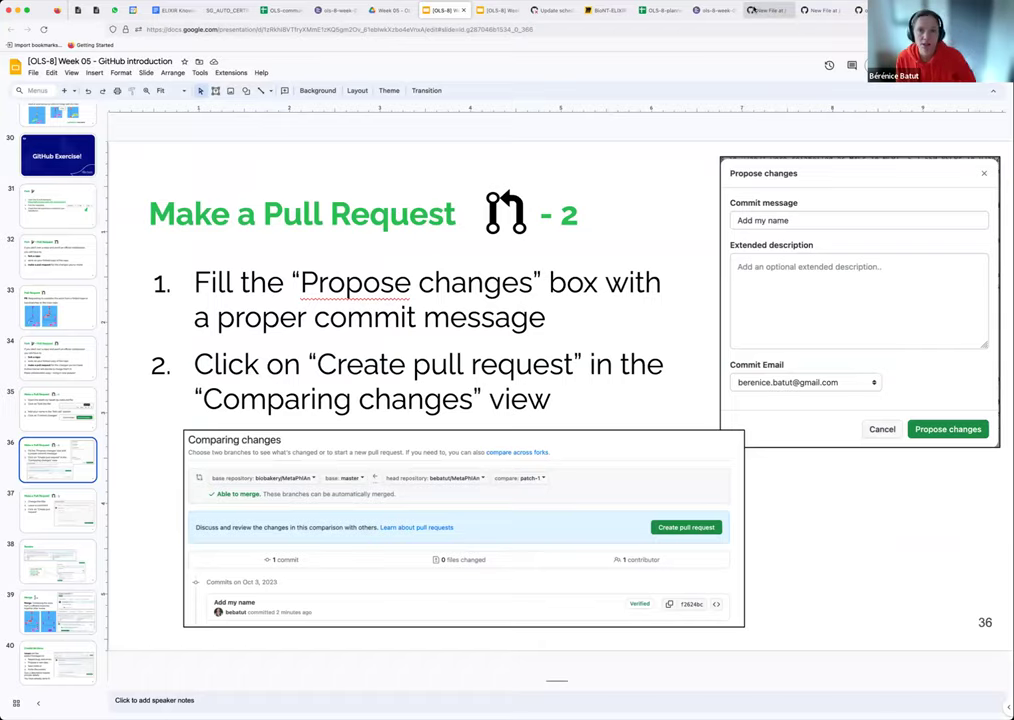
left_click(820, 10)
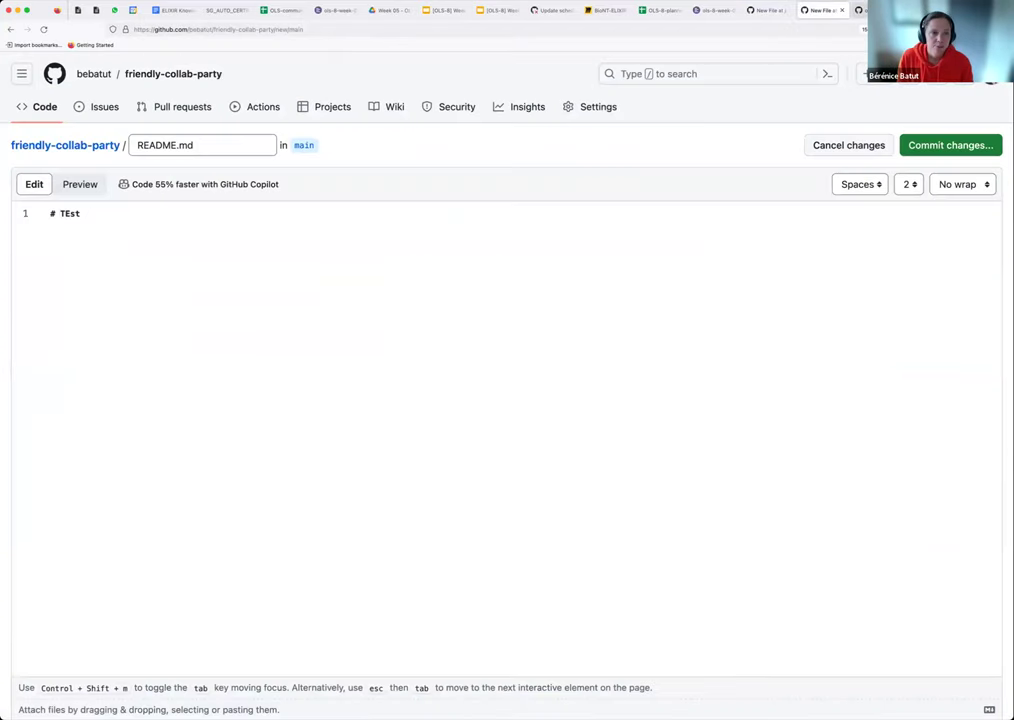
left_click(858, 10)
left_click(139, 75)
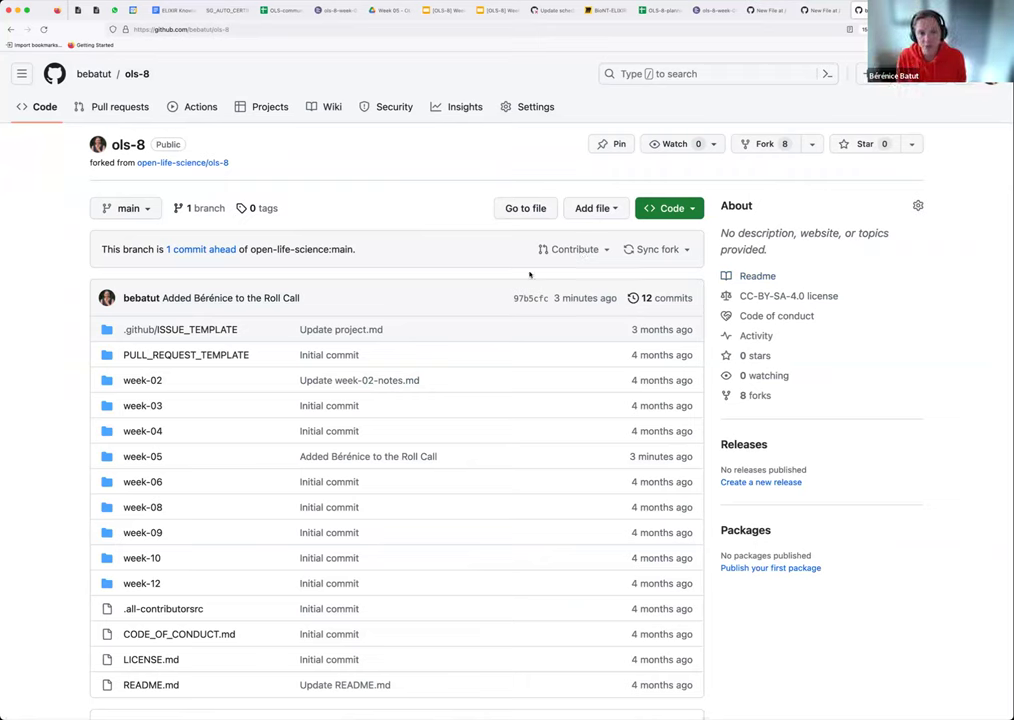
Highlight the fork's branch comparison message and look at its Contribute options without opening a pull request.
left_click_drag(97, 251, 373, 258)
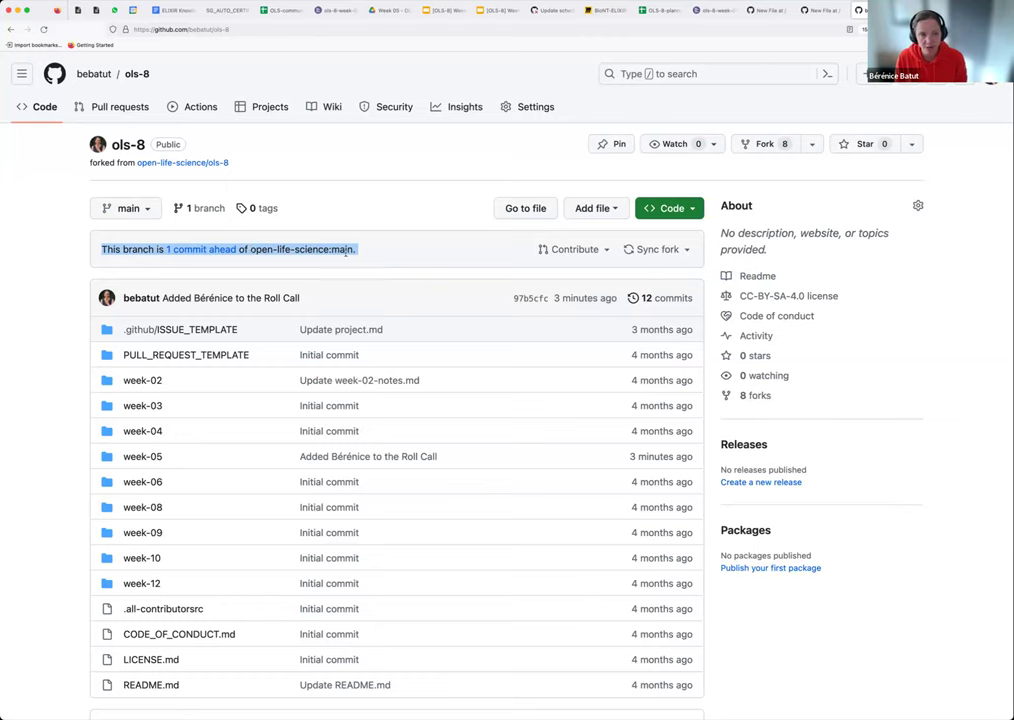
left_click(580, 251)
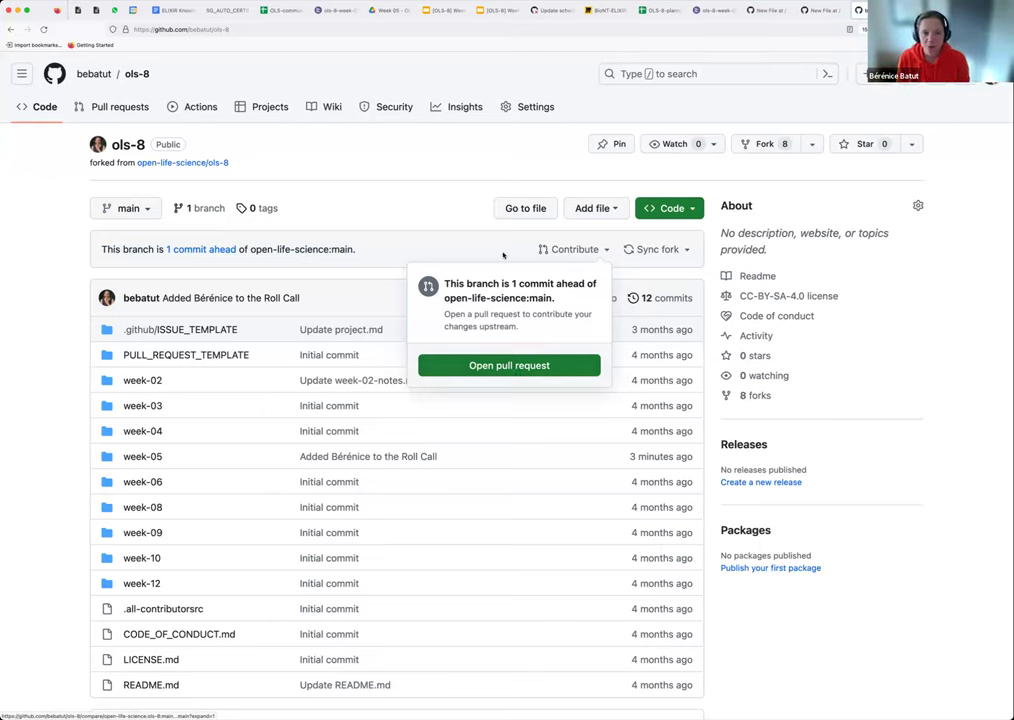
left_click(555, 241)
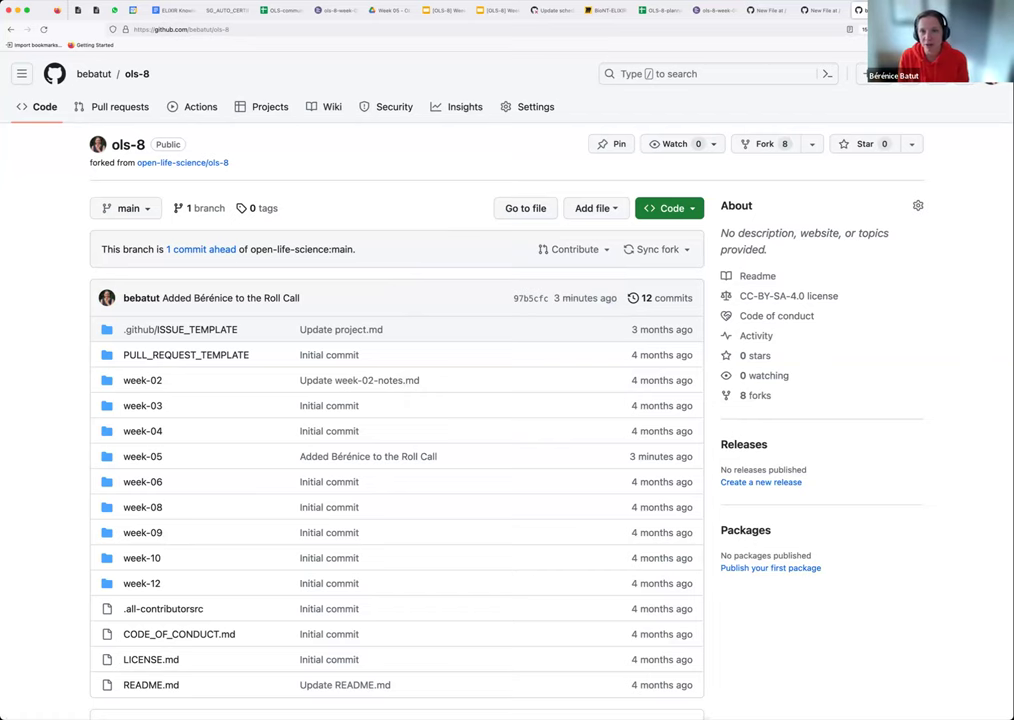
Open week-05/week-05-notes.md in the original open-life-science/ols-8 repository and check its Roll call section.
left_click(220, 163)
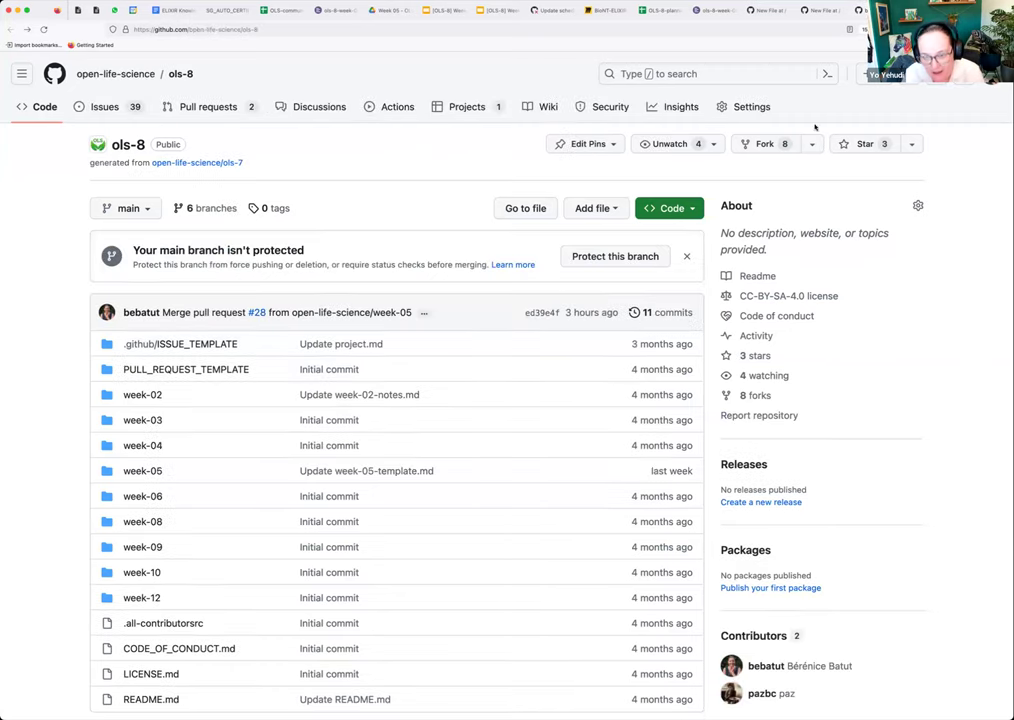
left_click(369, 477)
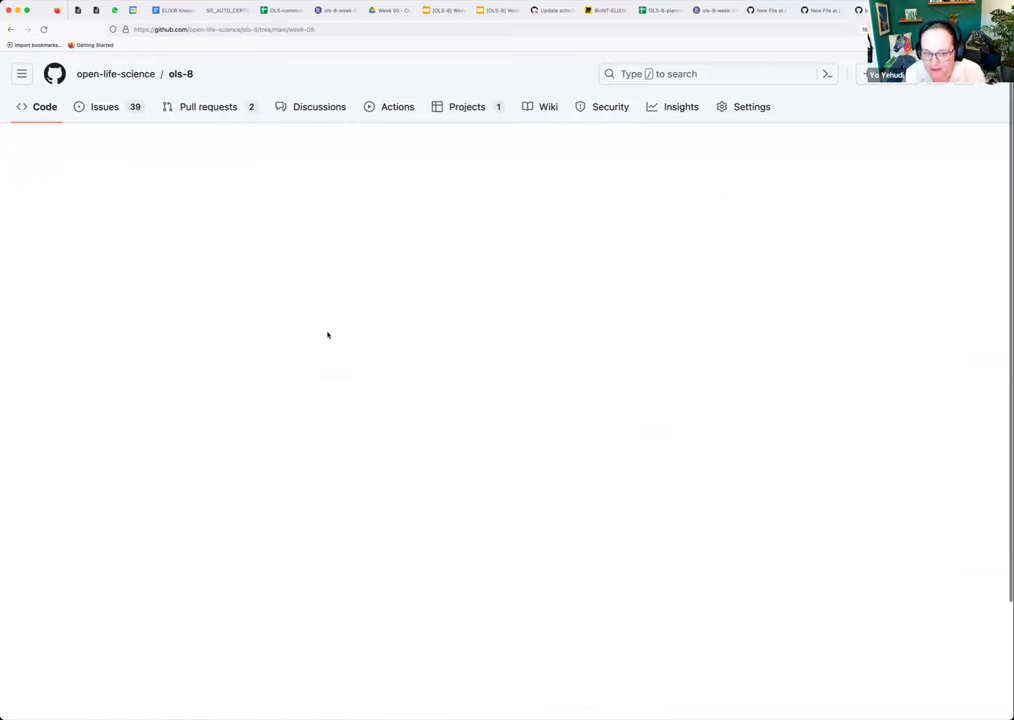
left_click(255, 281)
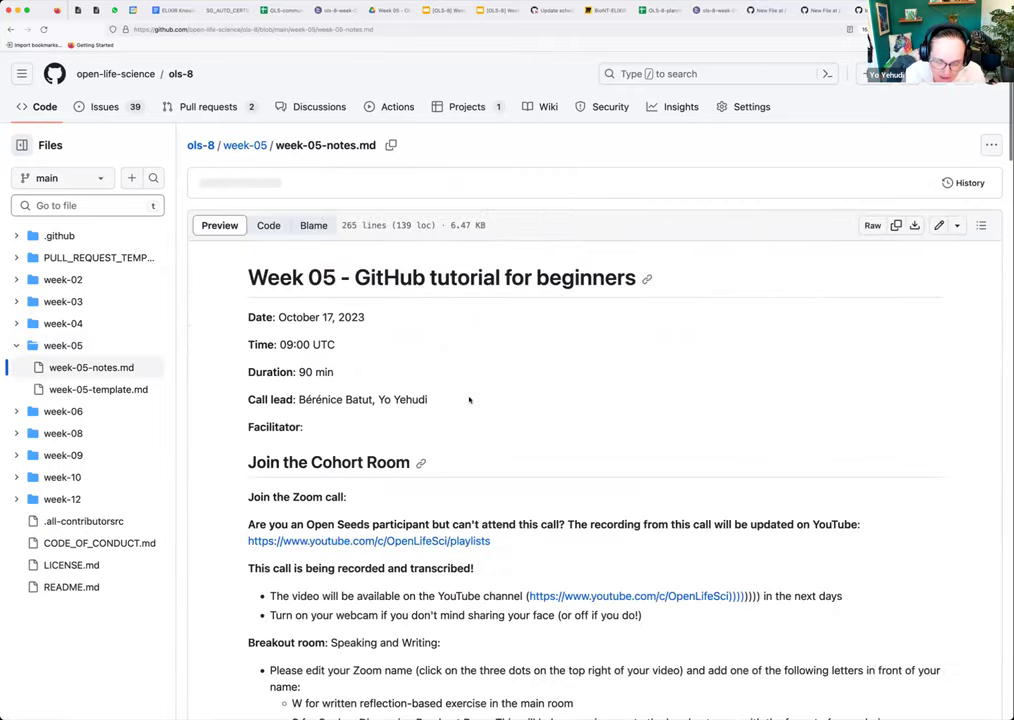
scroll(469, 400, "down", 10)
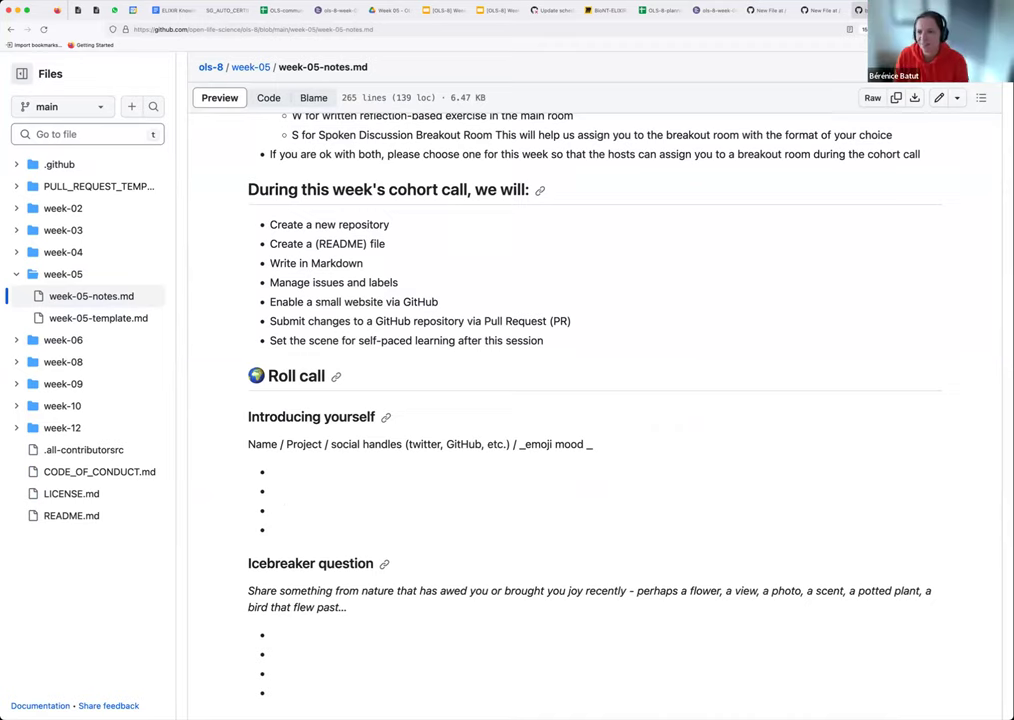
Return to the fork, highlight its branch comparison message, and open a pull request towards open-life-science:main.
key("ctrl+Tab")
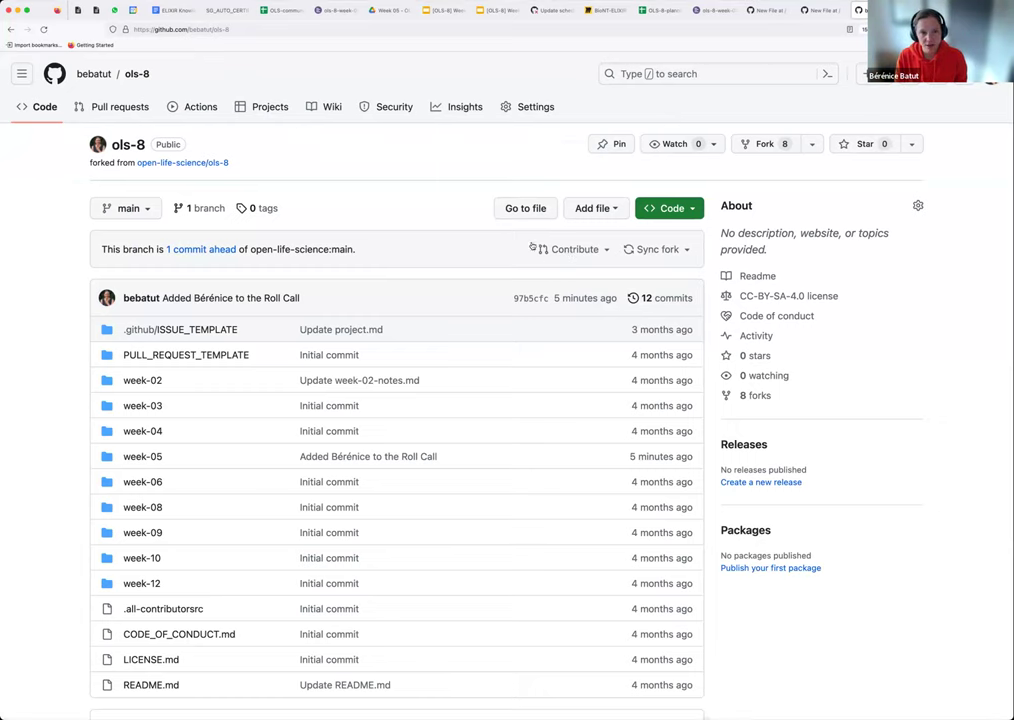
left_click_drag(92, 250, 502, 259)
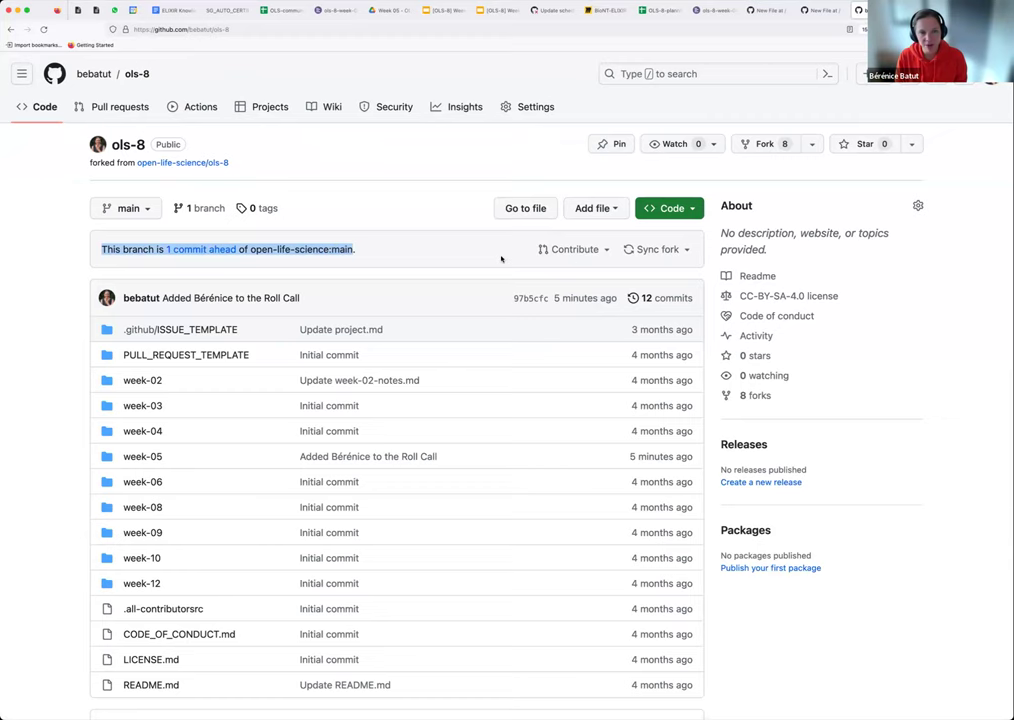
left_click(568, 249)
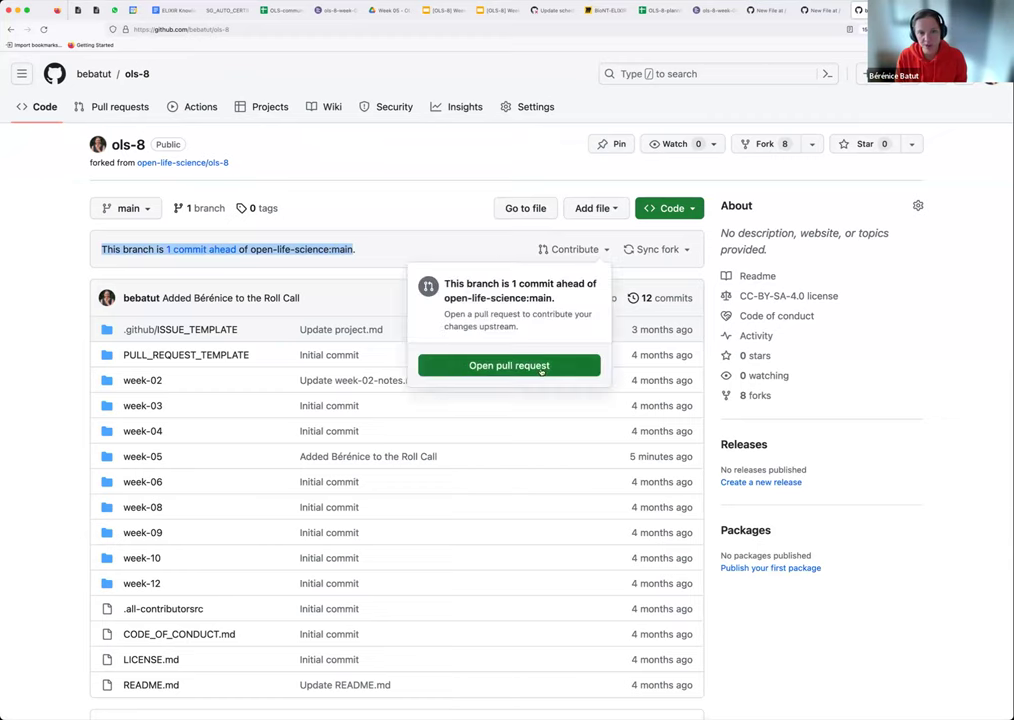
left_click(541, 366)
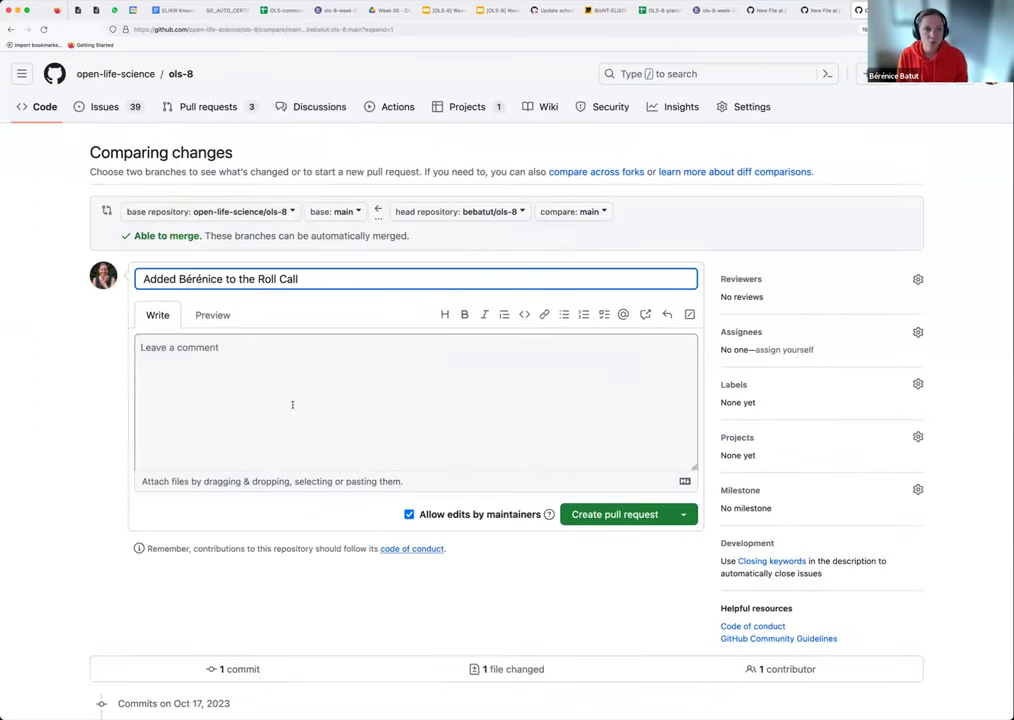
Highlight the prefilled title of the new pull request towards open-life-science/ols-8 and look at its commit summary.
left_click_drag(249, 151, 59, 158)
left_click(344, 158)
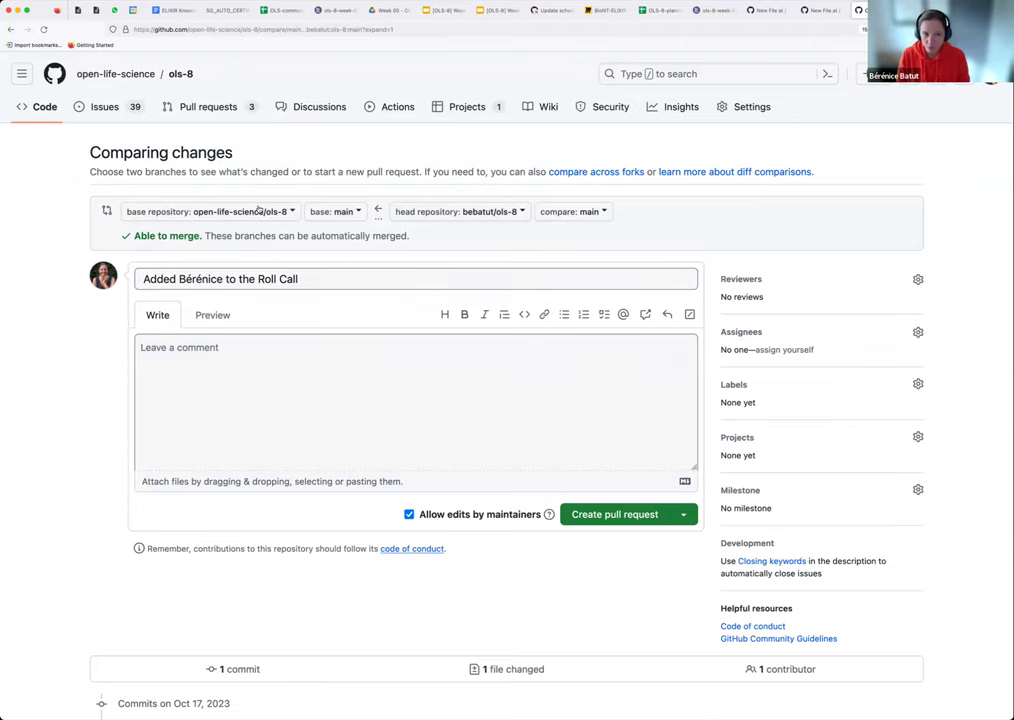
scroll(461, 267, "down", 2)
left_click_drag(300, 204, 143, 204)
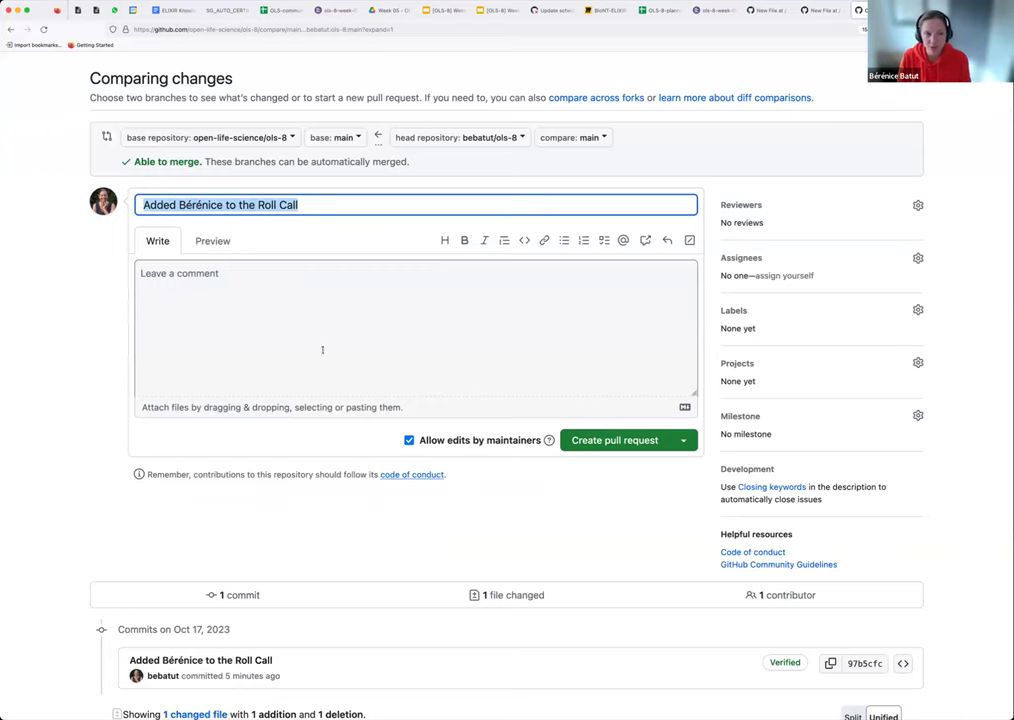
scroll(334, 321, "down", 1)
scroll(334, 321, "down", 1)
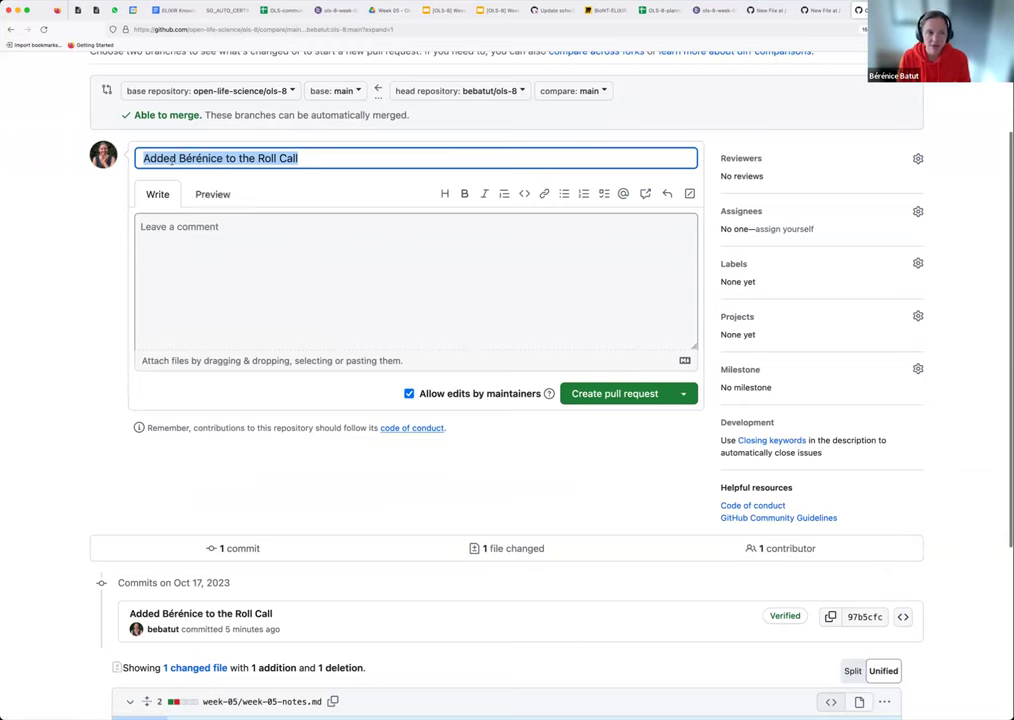
Check the week-05/week-05-notes.md diff and create the pull request with an empty description.
left_click(311, 234)
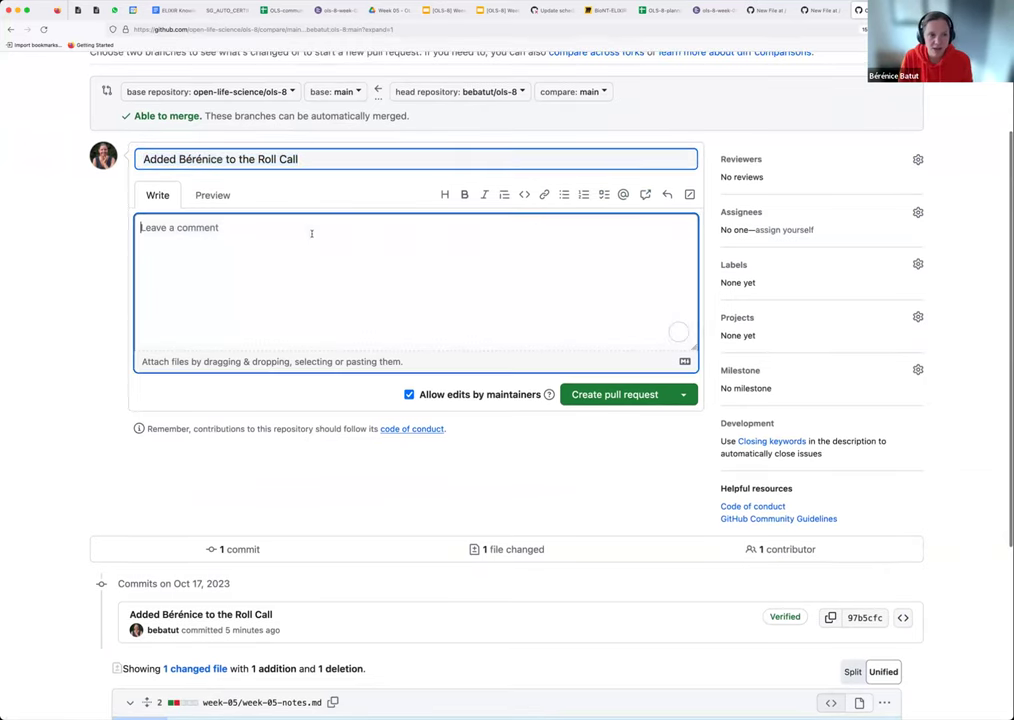
scroll(312, 205, "down", 1)
scroll(312, 205, "down", 5)
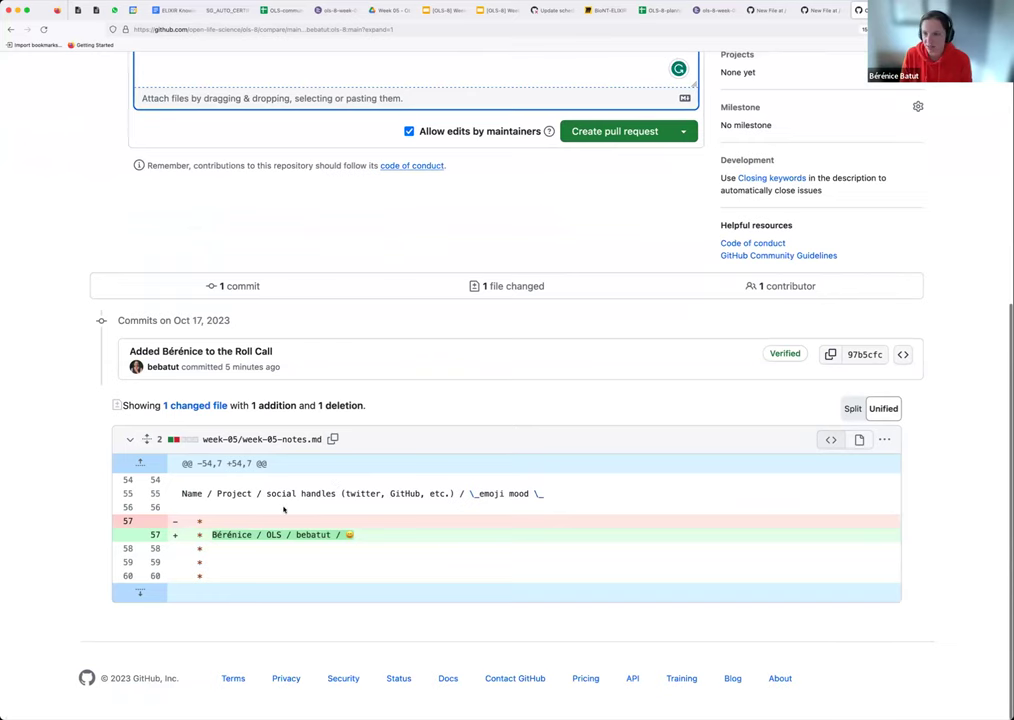
scroll(284, 510, "up", 2)
scroll(284, 510, "up", 4)
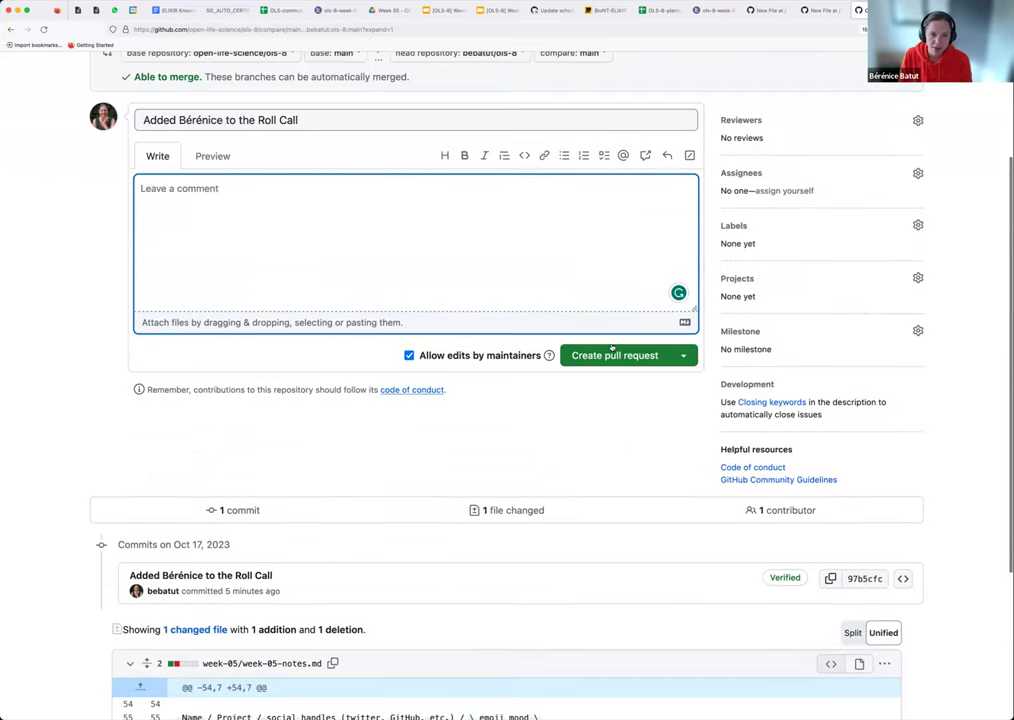
left_click(610, 356)
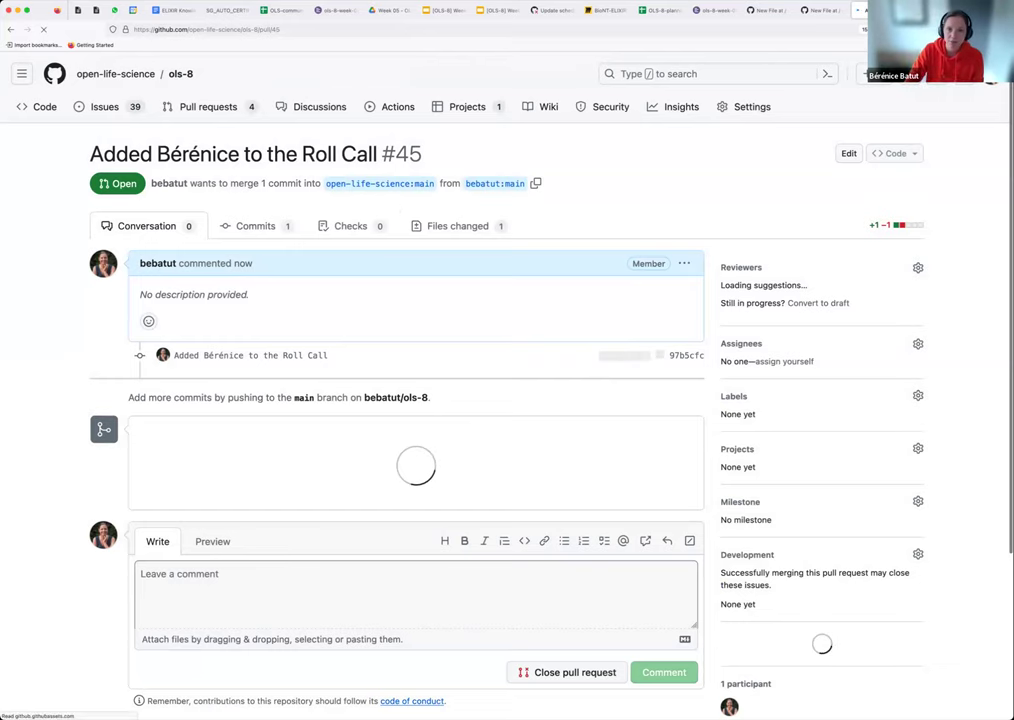
Open the pull request list of the original open-life-science/ols-8 repository and view pull request #45.
key("super+bracketleft")
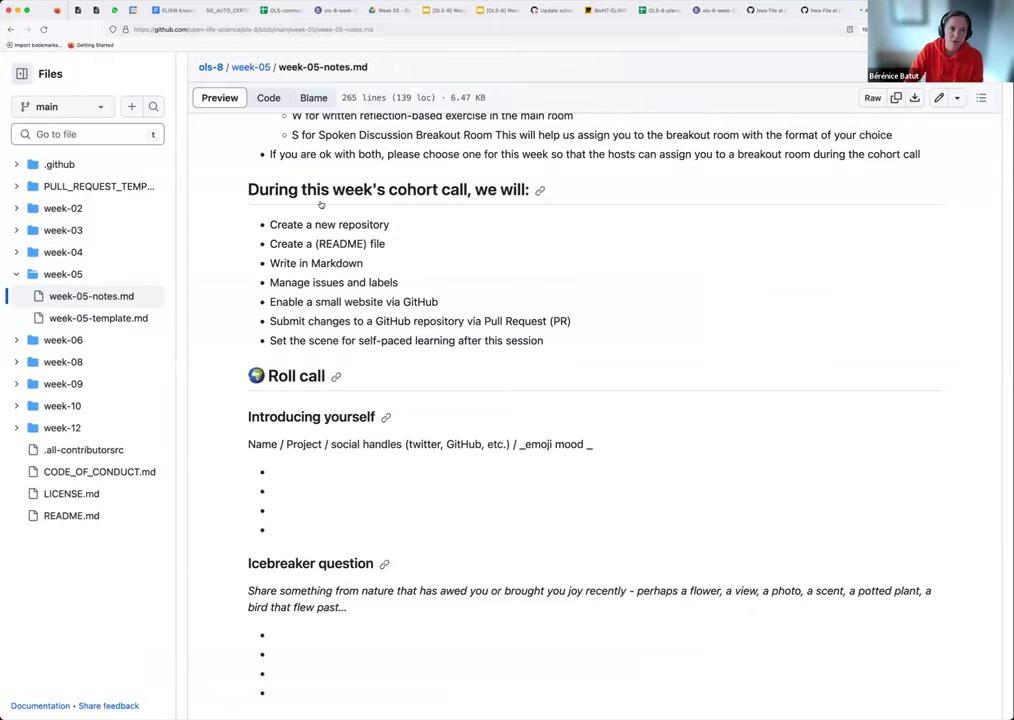
left_click(222, 106)
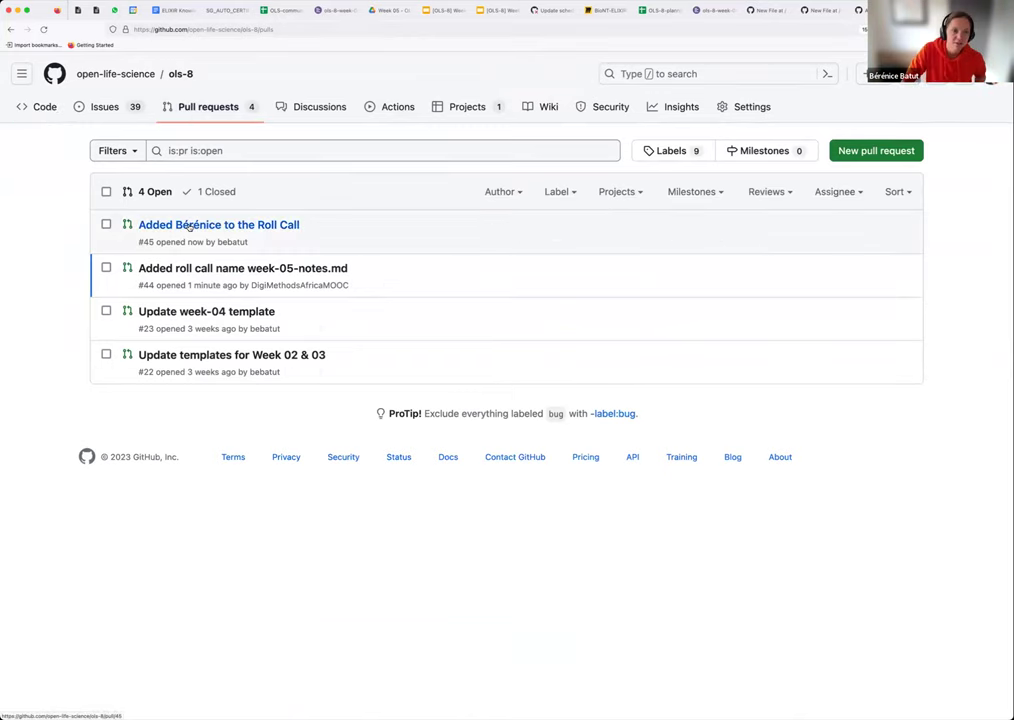
left_click(295, 226)
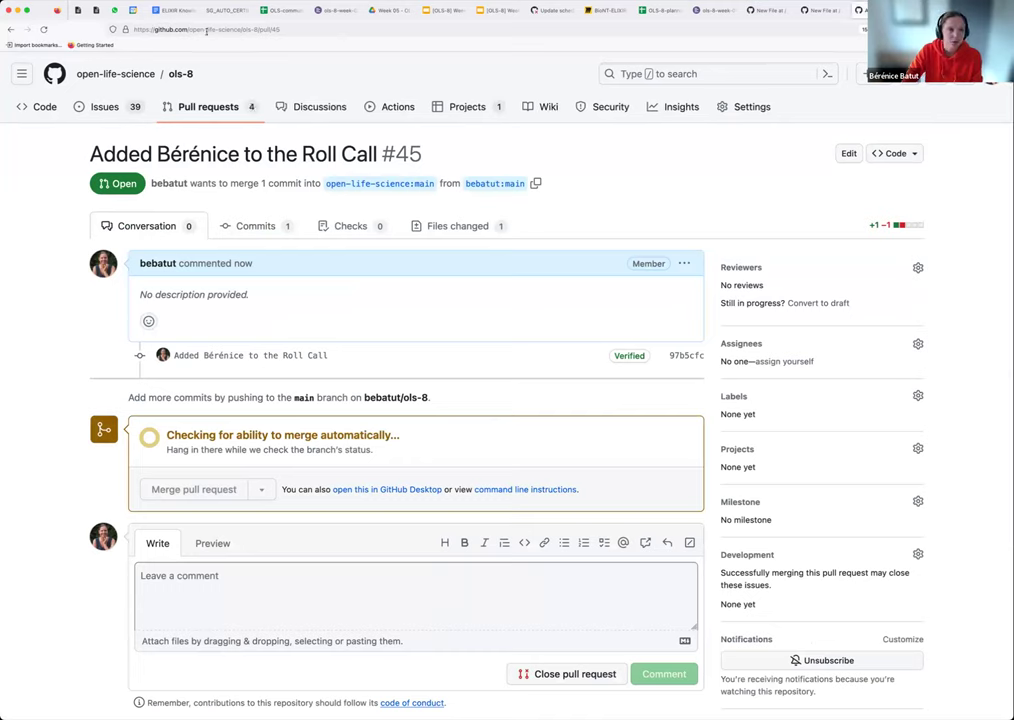
Go to the main page of the ols-8 fork by editing the page address, and look at its Contribute options.
left_click(201, 29)
left_click(285, 29)
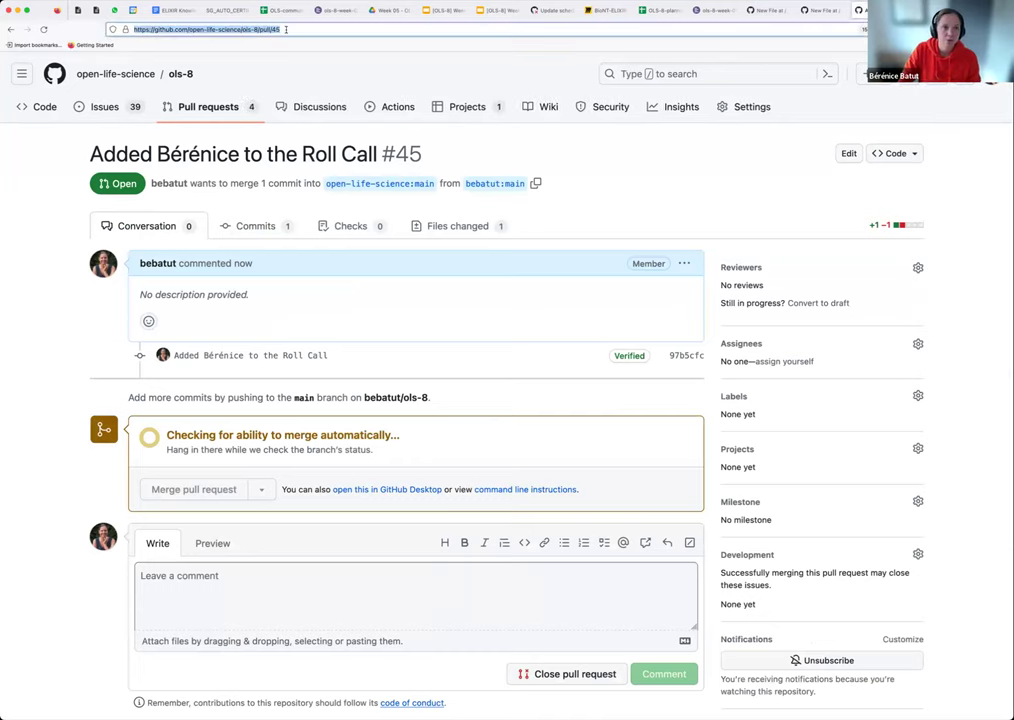
left_click_drag(285, 29, 190, 29)
type("bebatut/")
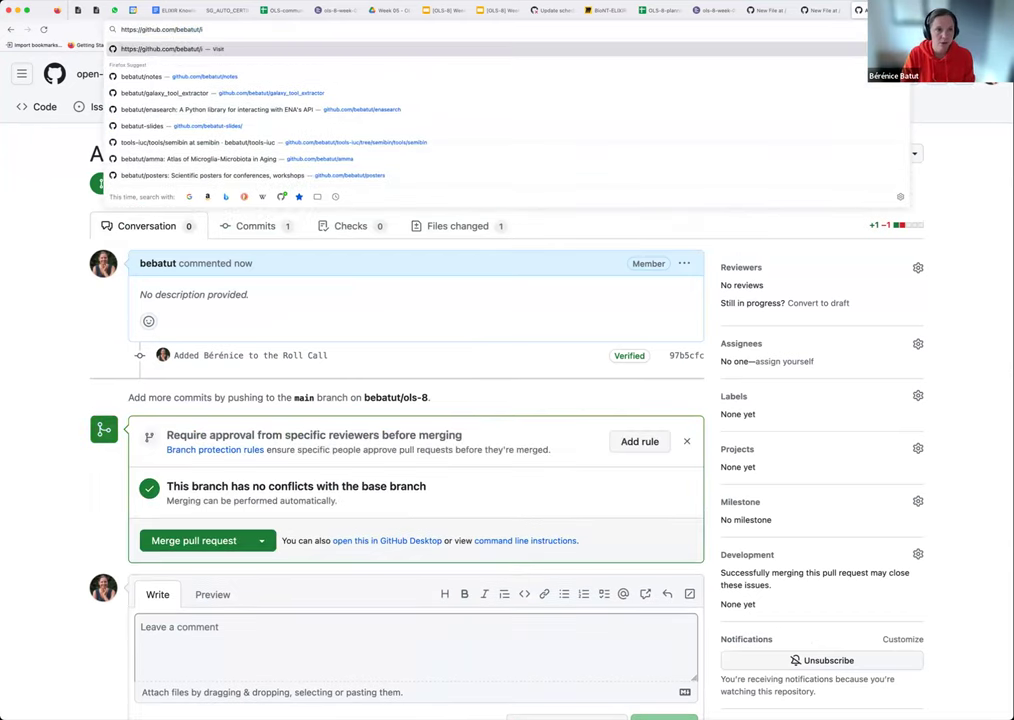
type("o")
key("Return")
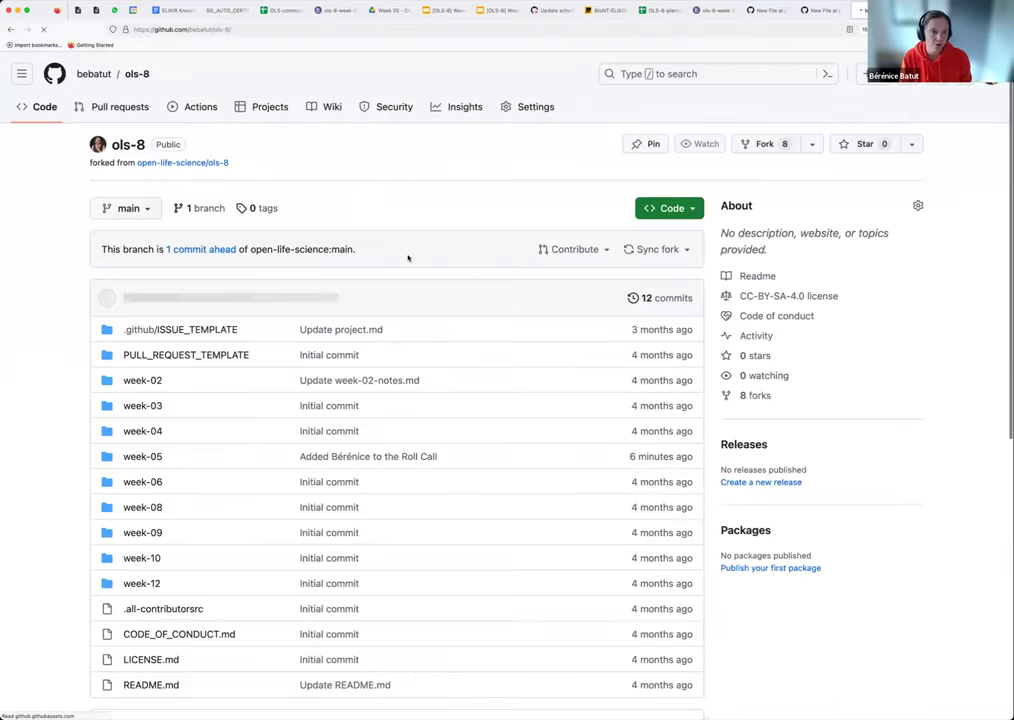
left_click(576, 249)
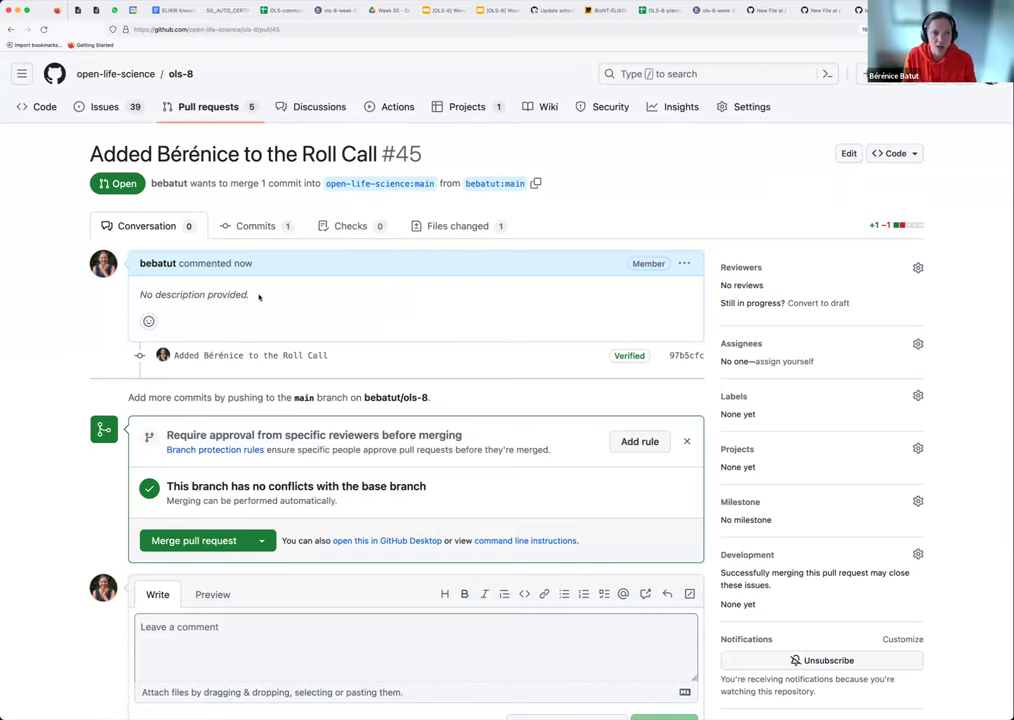
Highlight the description area of pull request #45, and open pull request #44, "Added roll call name week-05-notes.md", from the list.
left_click_drag(250, 294, 140, 293)
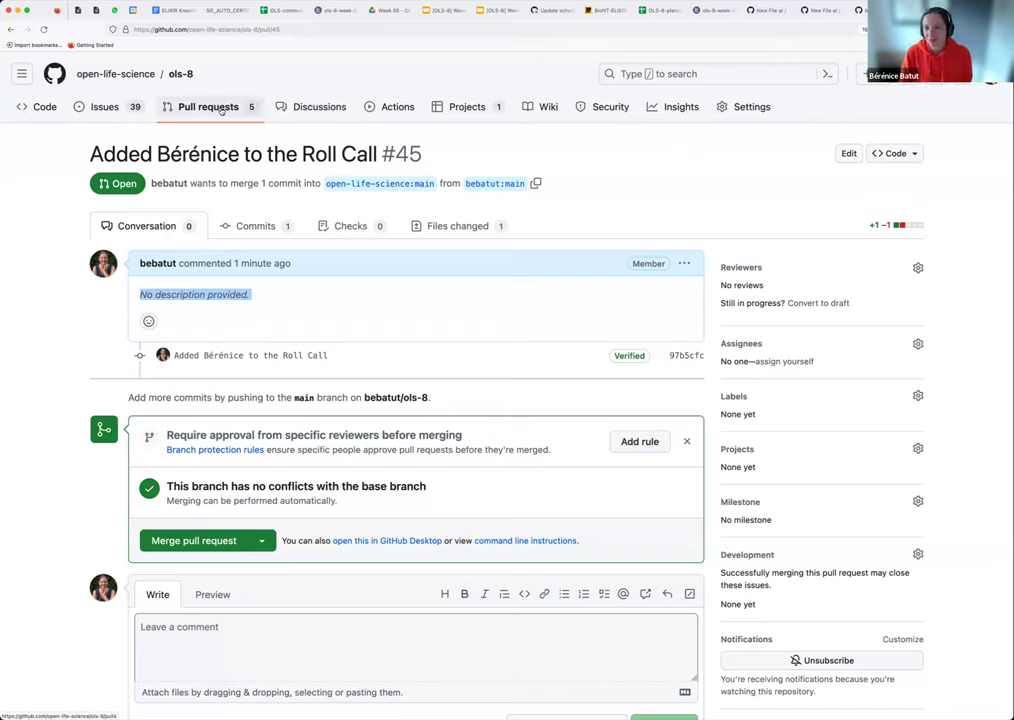
left_click(221, 109)
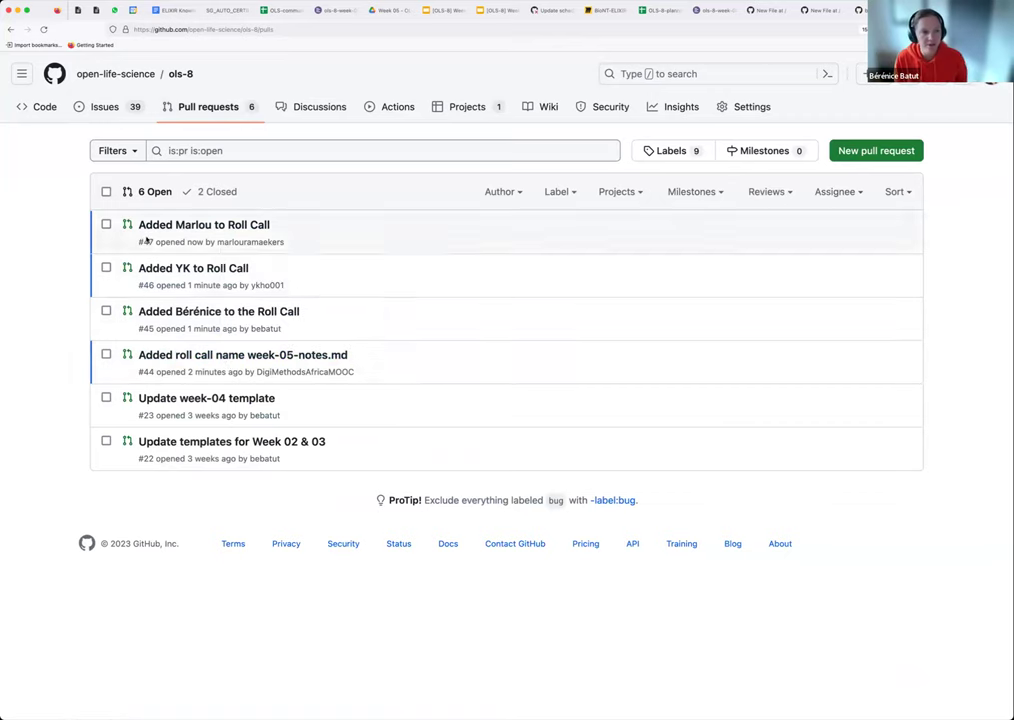
mouse_move(232, 357)
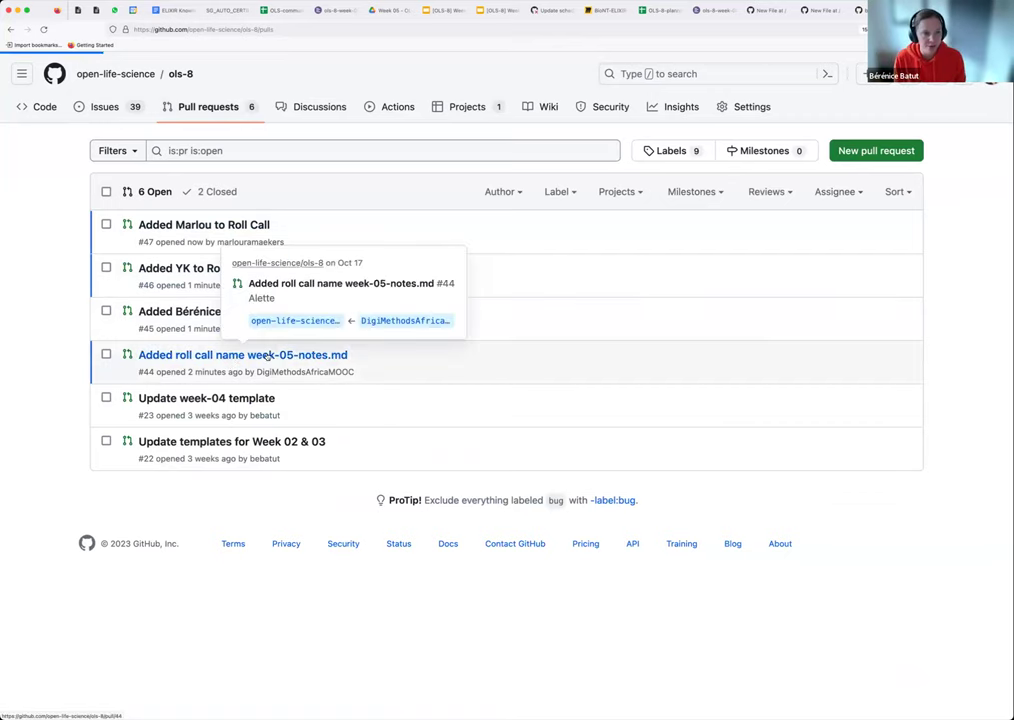
left_click(321, 354)
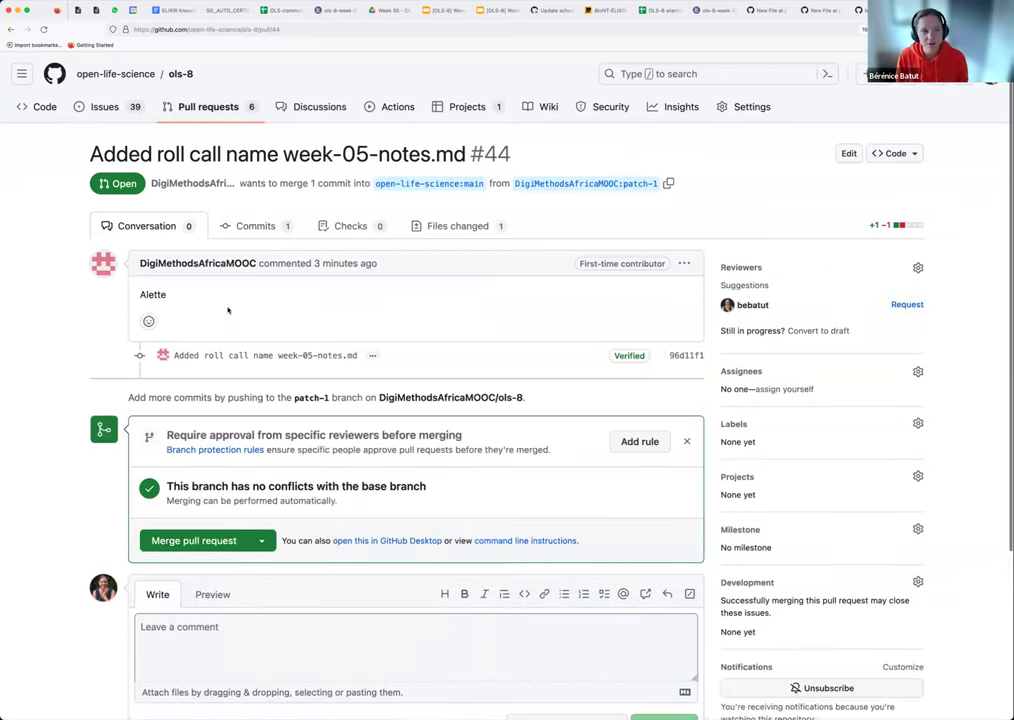
Highlight the description of pull request #44 and open its changed files.
left_click_drag(184, 298, 141, 294)
double_click(141, 294)
triple_click(186, 297)
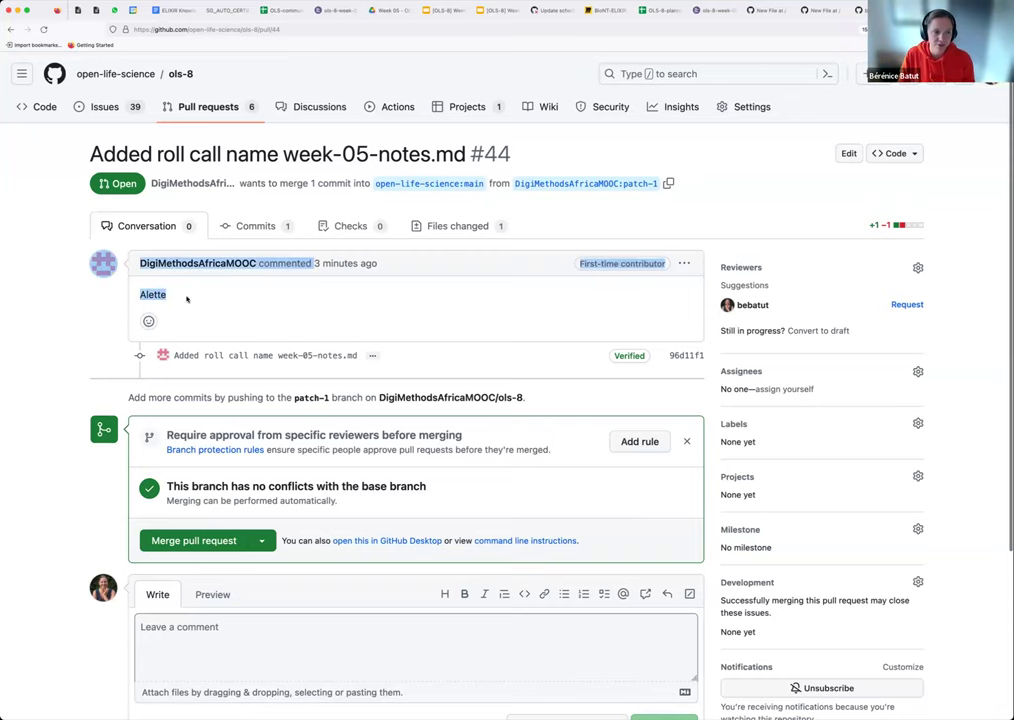
left_click(186, 297)
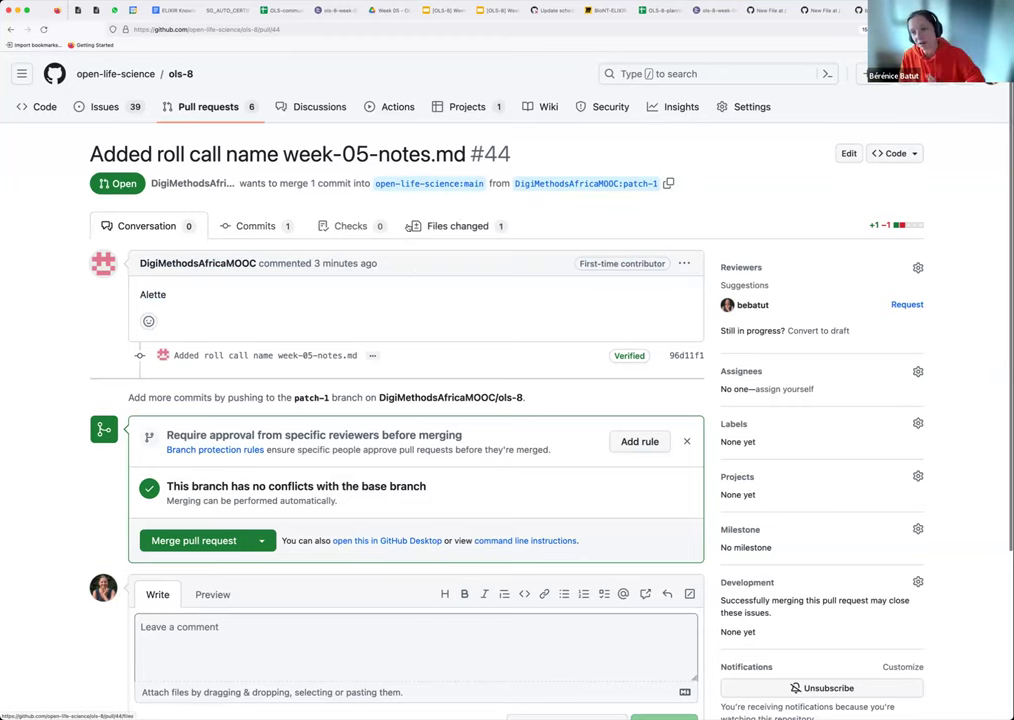
left_click(454, 227)
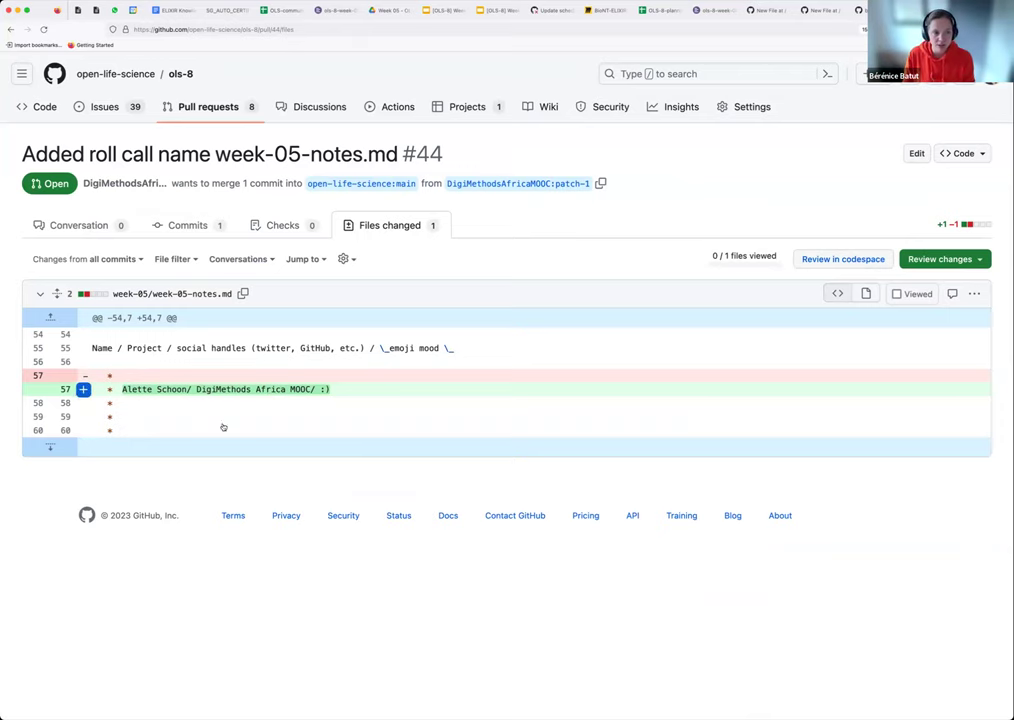
Add the single comment "Thanks for adding yourself here :)" to the added line 57 of week-05/week-05-notes.md.
left_click(84, 390)
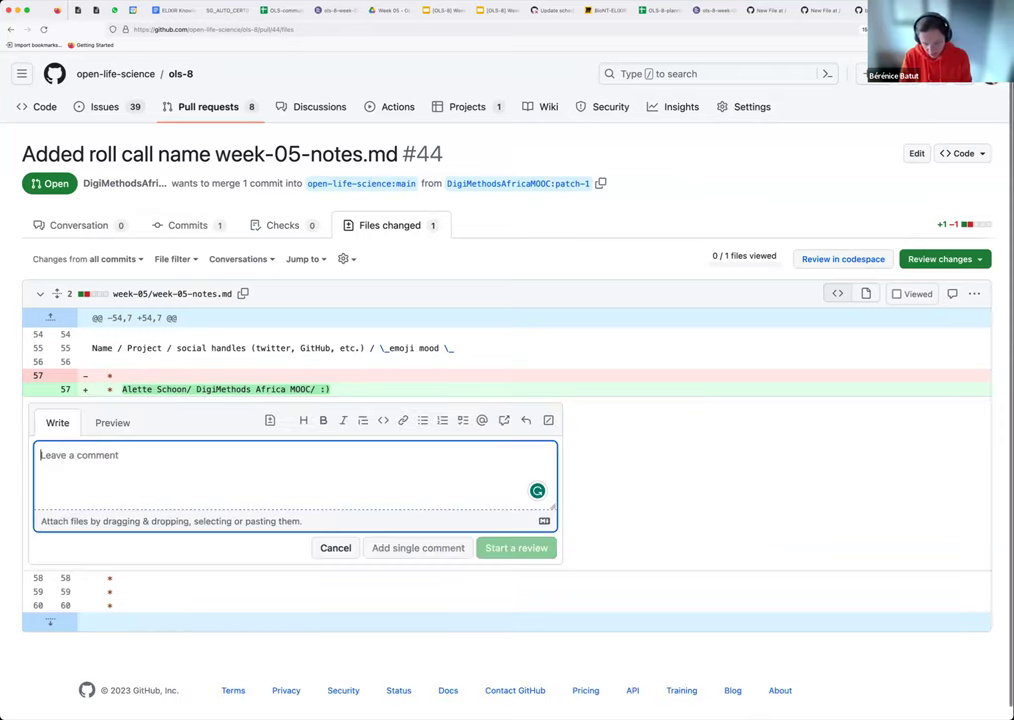
type("Thanks fo")
type("r")
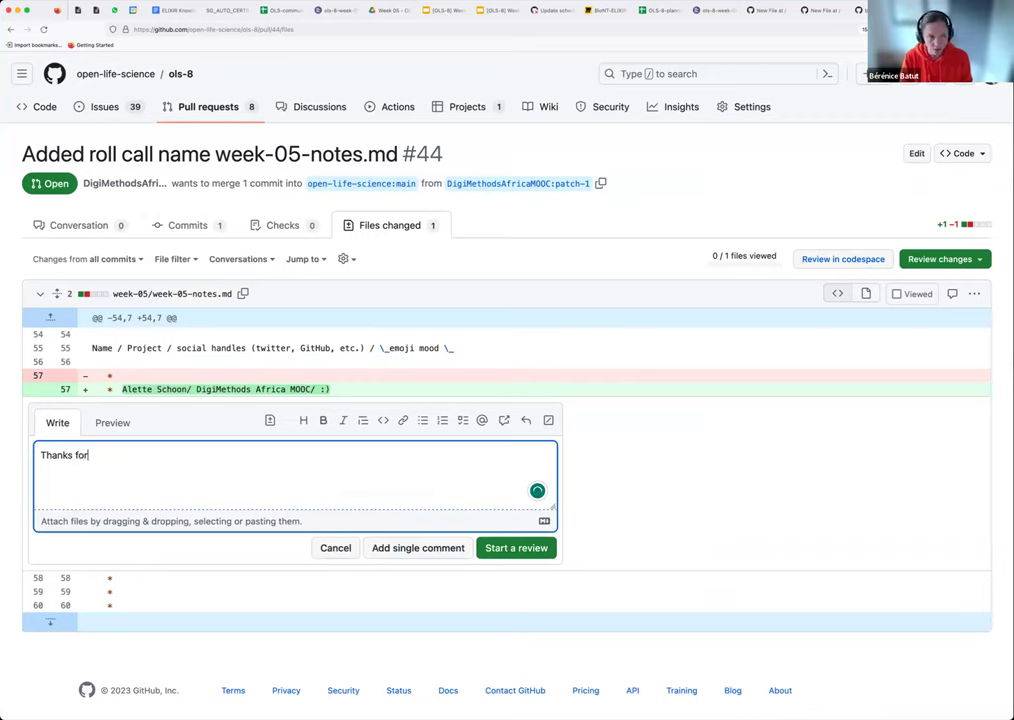
type(" adding your")
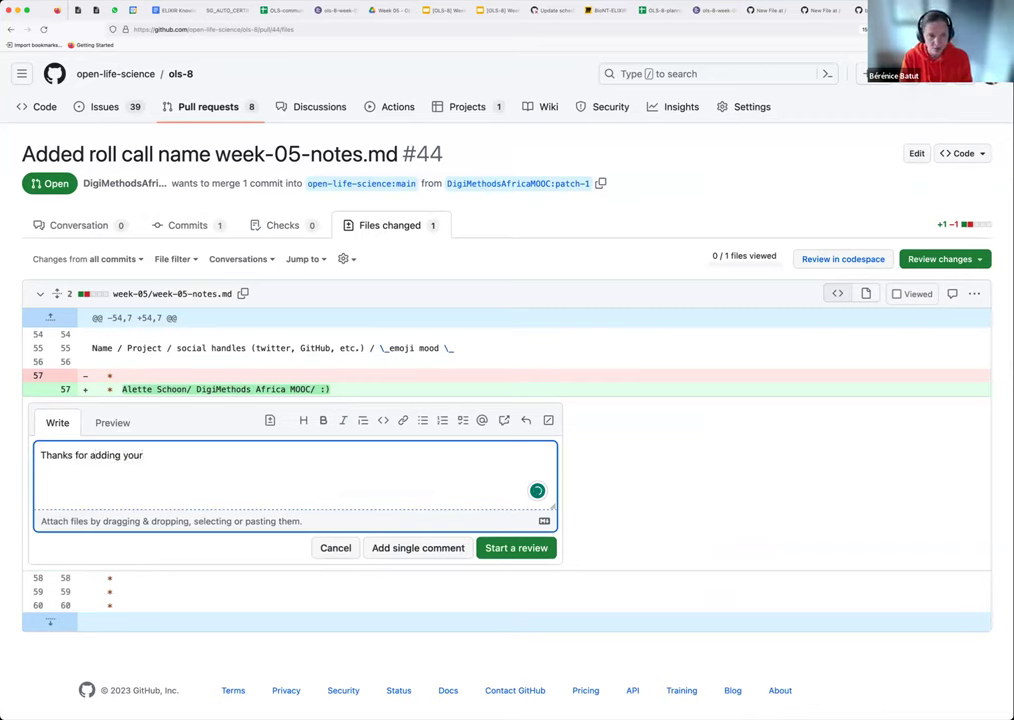
type("self ")
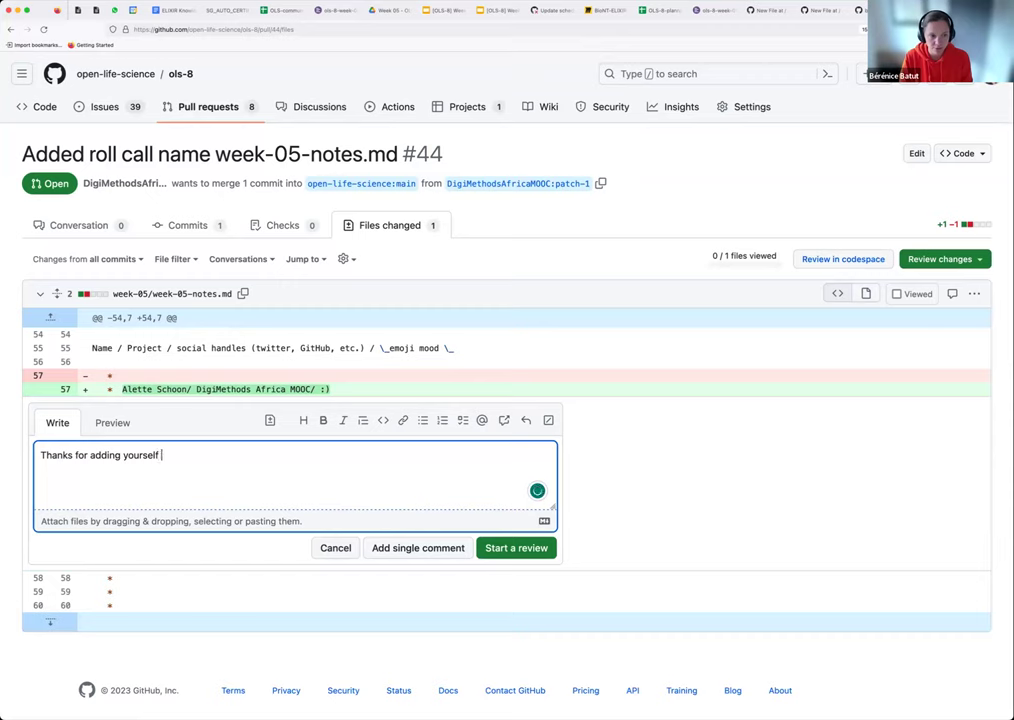
type("here :-")
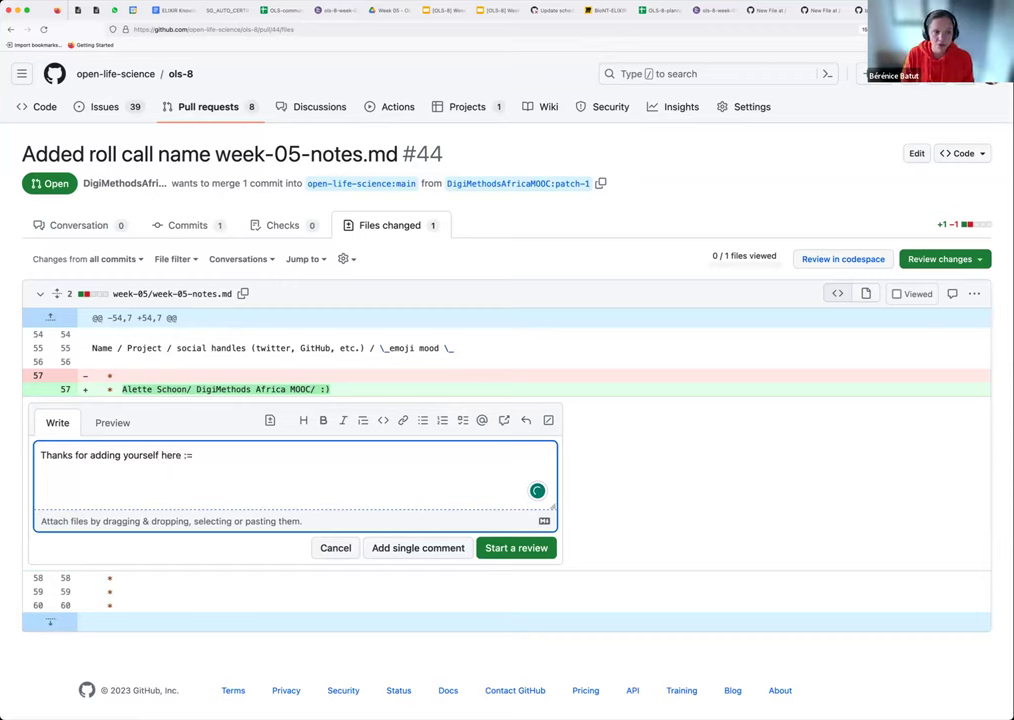
key("BackSpace")
type(")")
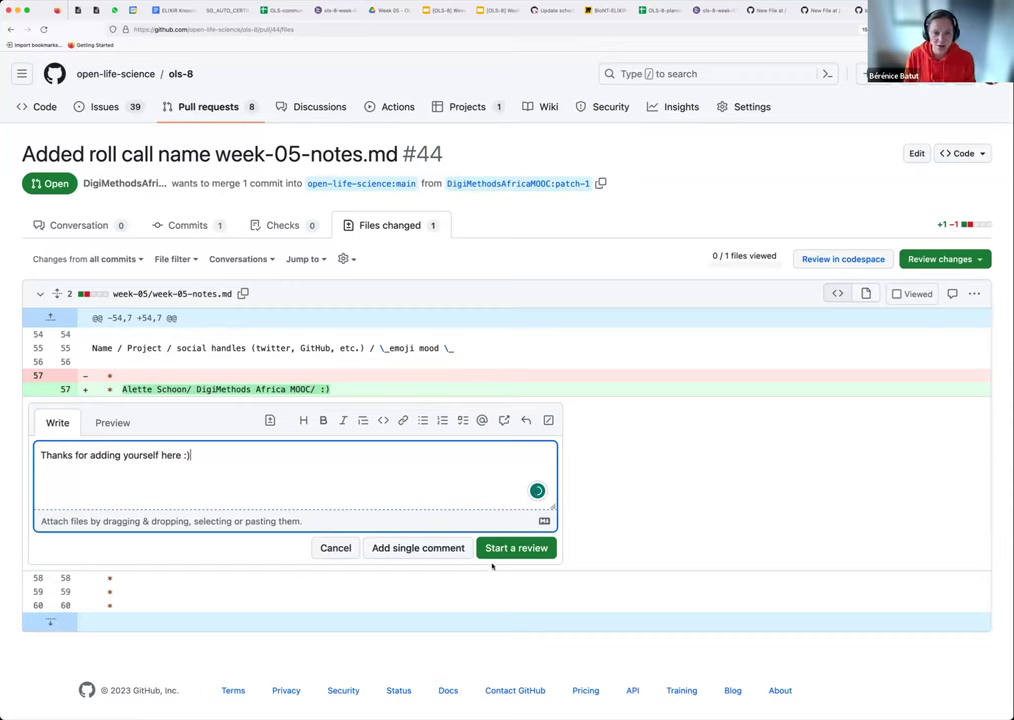
left_click_drag(190, 455, 40, 456)
left_click(231, 462)
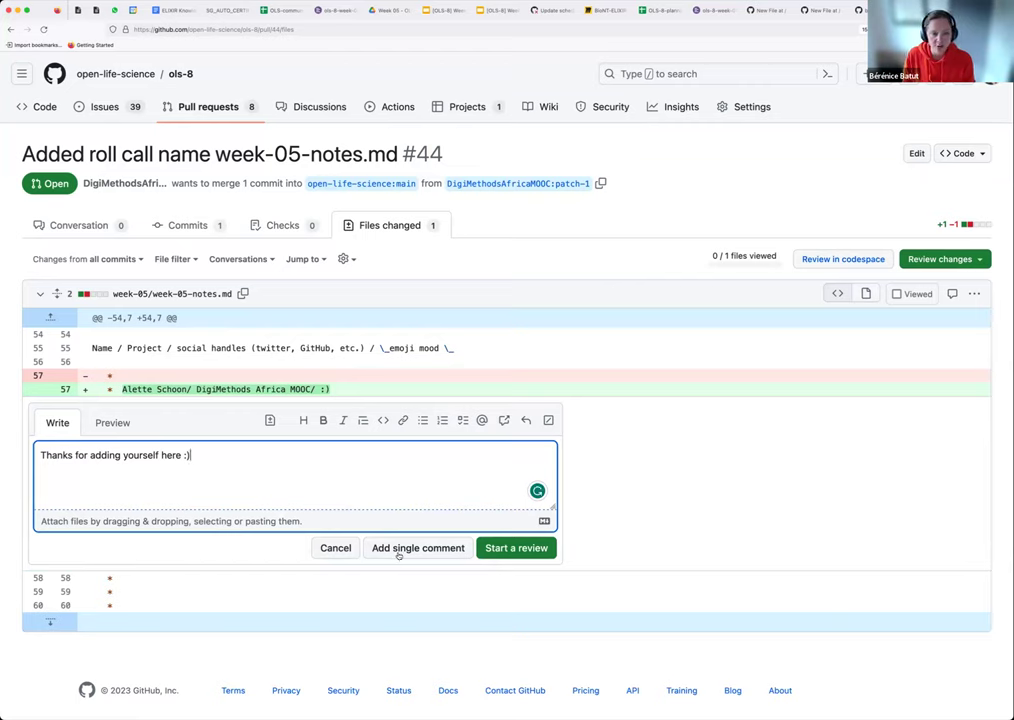
left_click(398, 550)
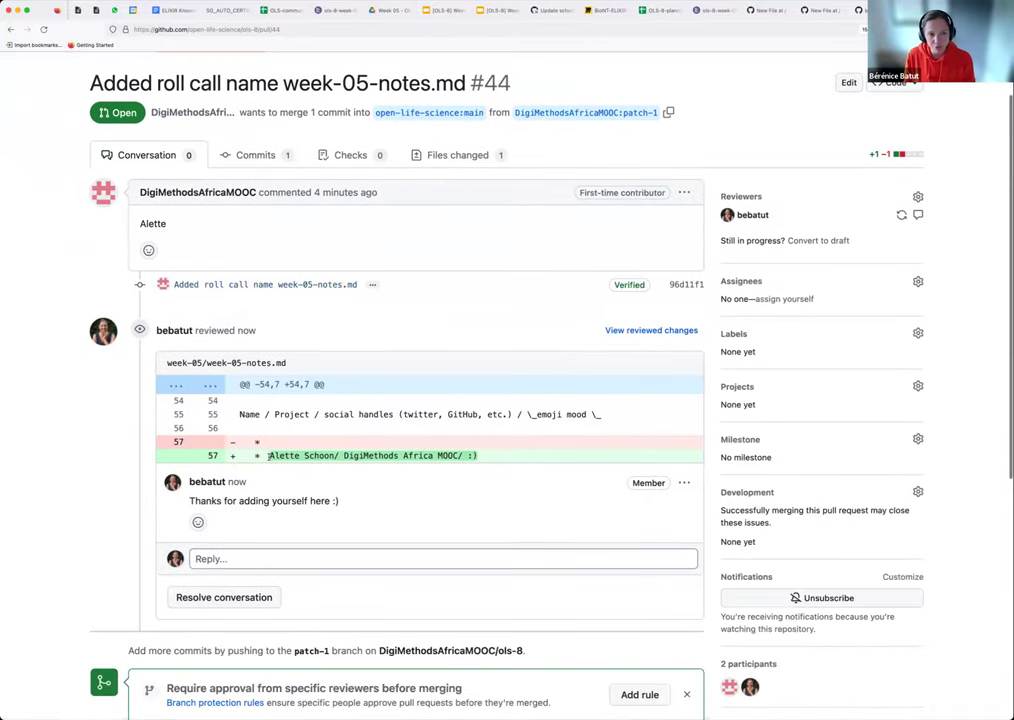
Highlight the added line 57 in pull request #44 and post the comment "Thanks a lot for your contribution. It looks great. Let's merge it :)".
left_click_drag(270, 461, 480, 459)
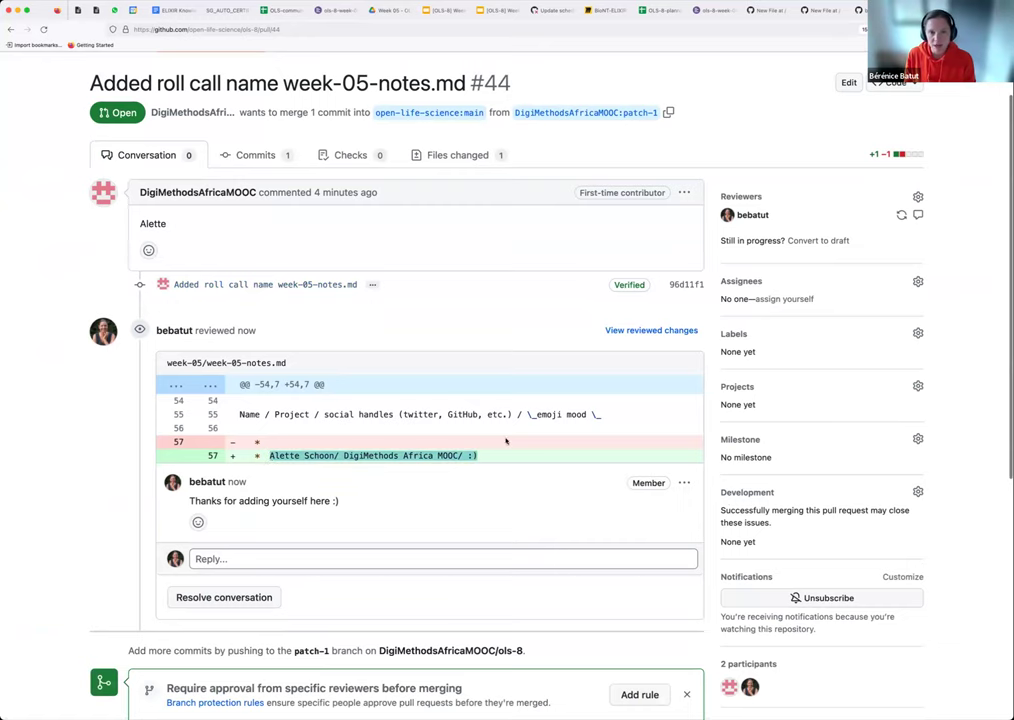
scroll(497, 360, "up", 1)
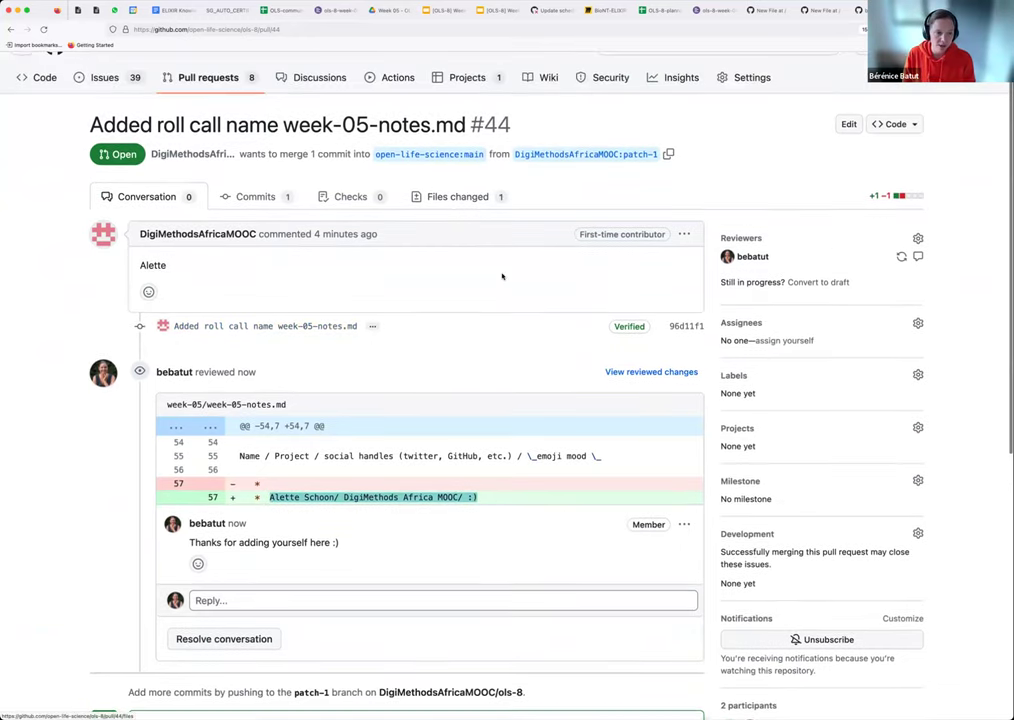
scroll(170, 505, "down", 5)
left_click(195, 489)
type("Th")
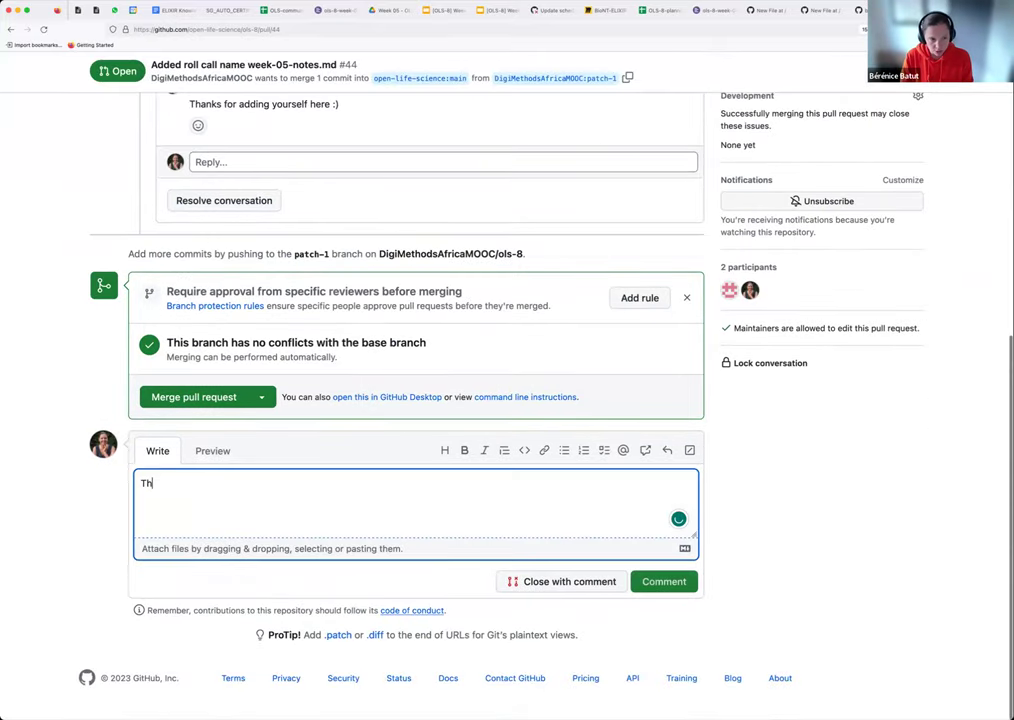
type("anks a lot fo")
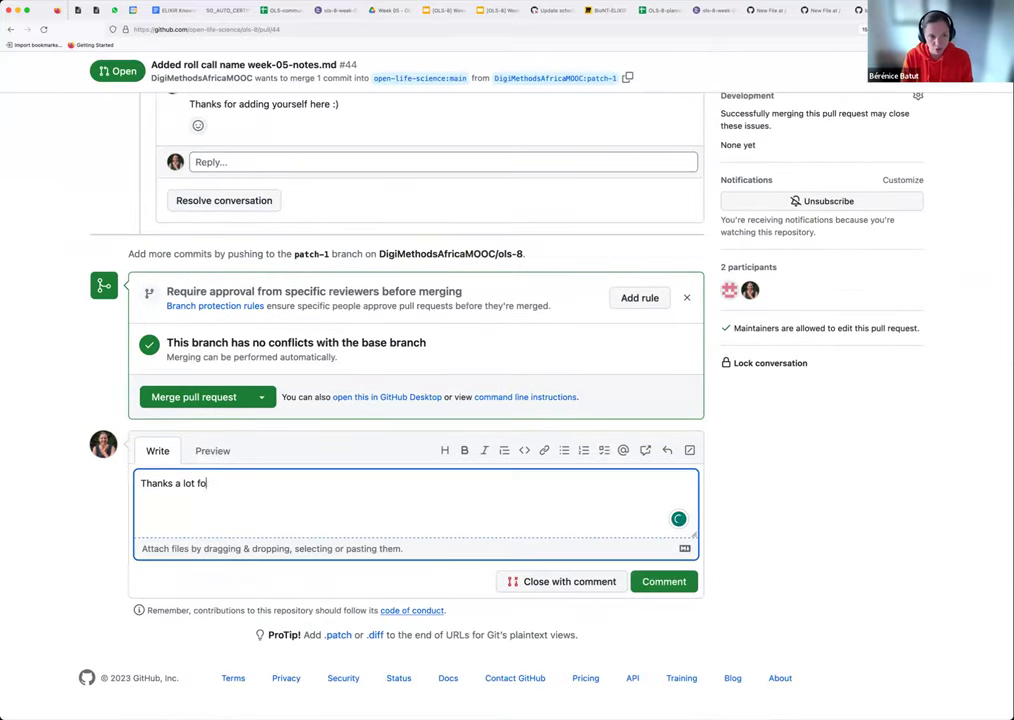
type("r your co")
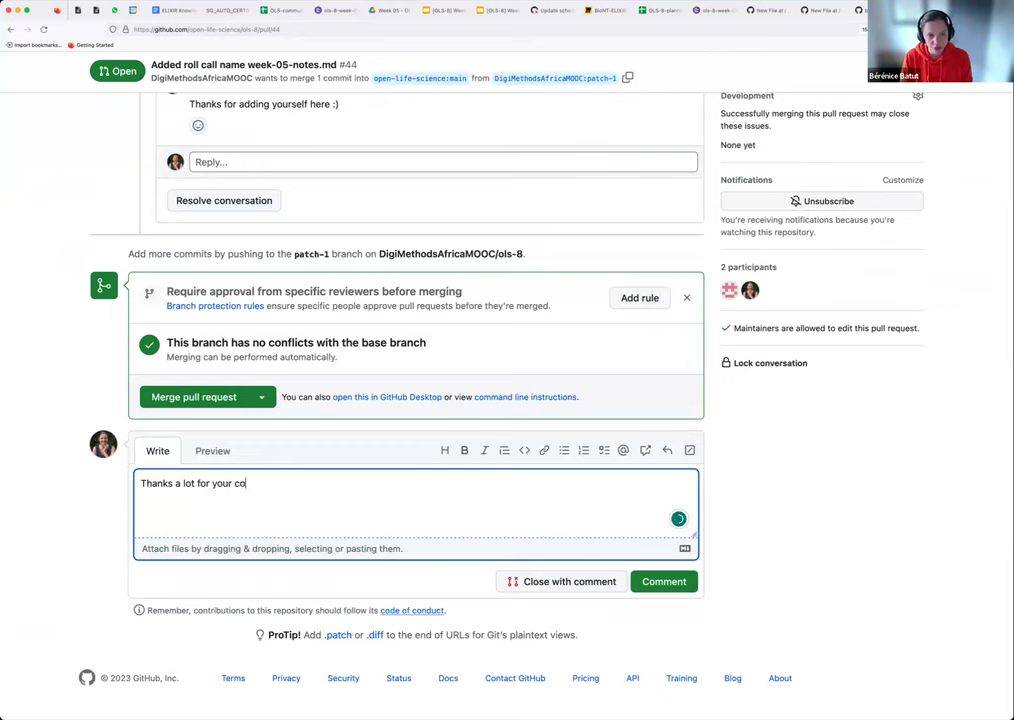
type("ntribut")
type("ion. IT")
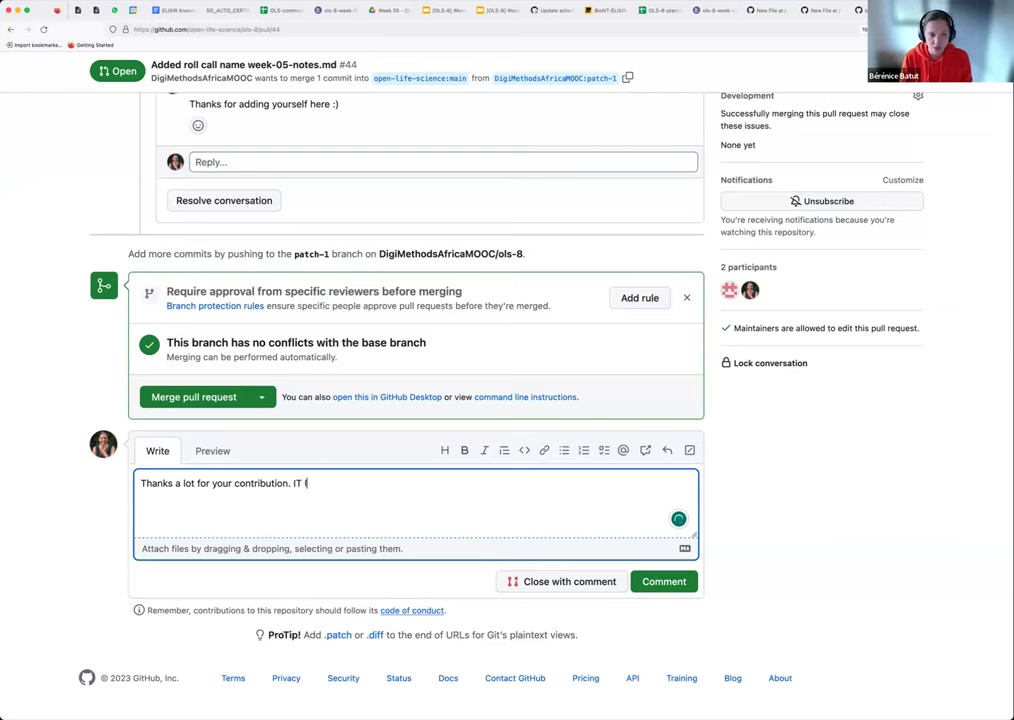
key("BackSpace")
type("t looks ")
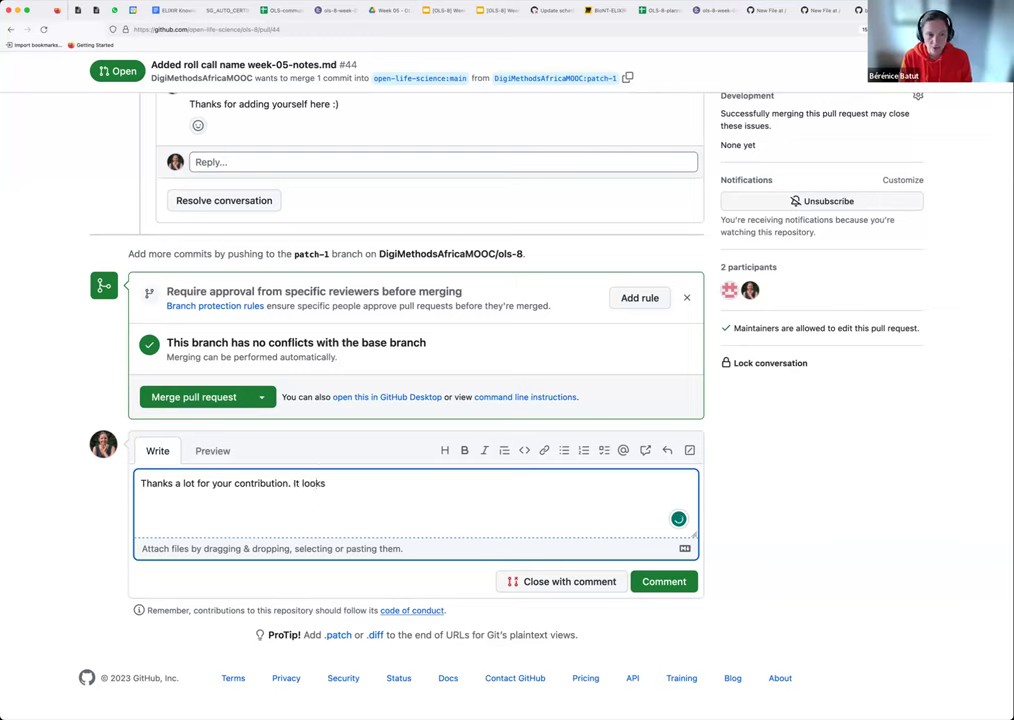
type("great. Let's merge it :)")
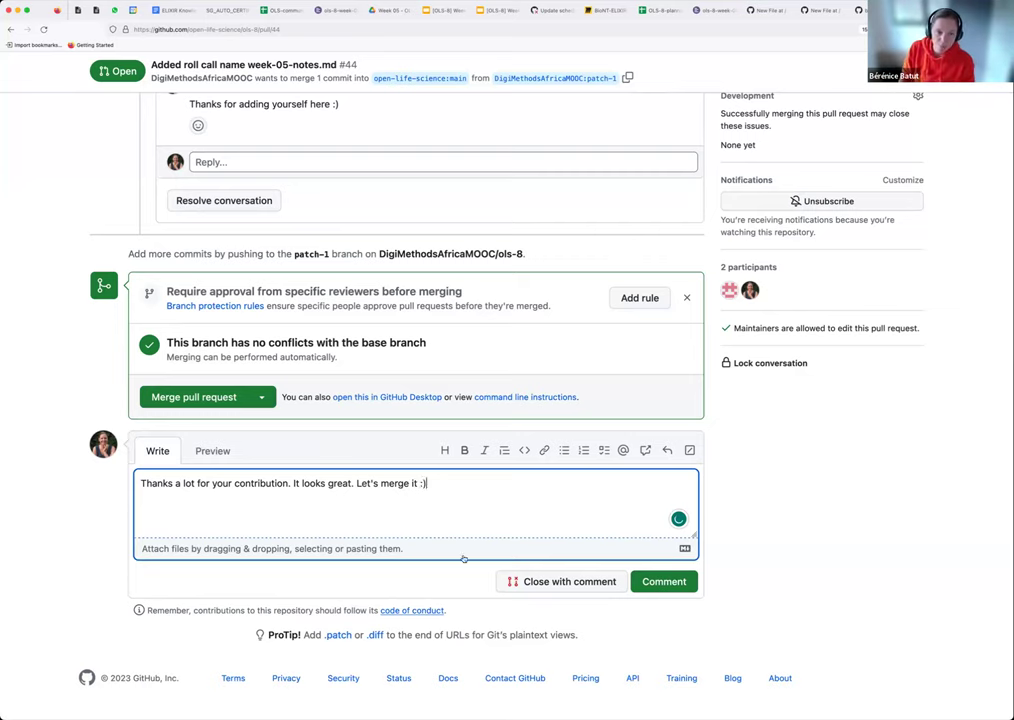
left_click(687, 588)
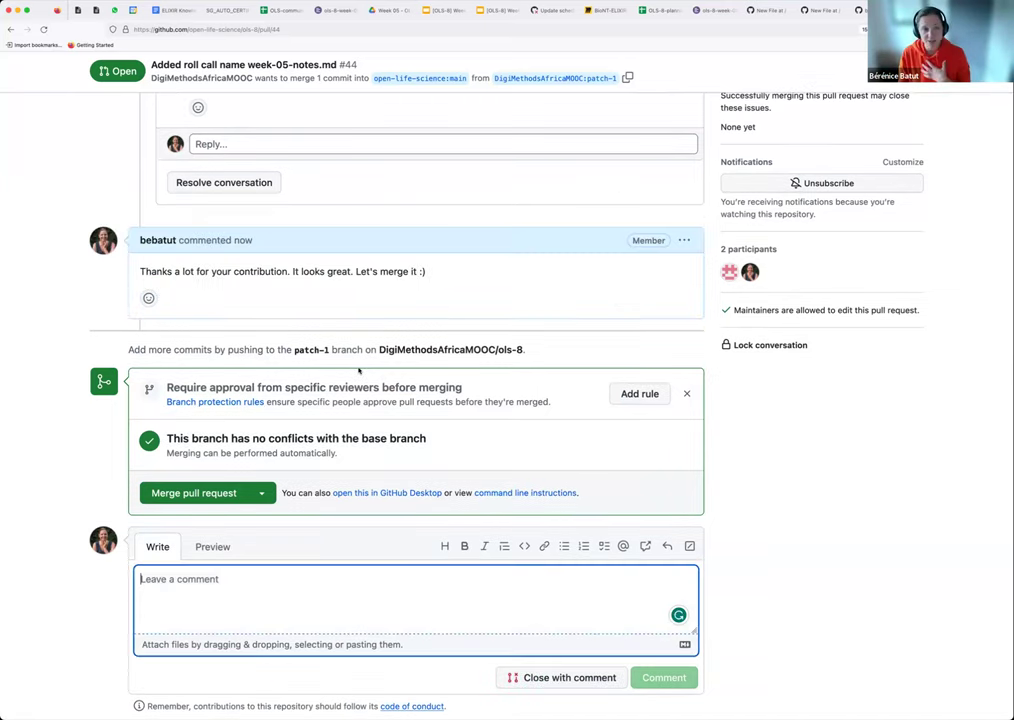
Review the conversation of pull request #44, then merge it into open-life-science:main with the default commit message.
scroll(595, 418, "up", 2)
scroll(595, 418, "up", 7)
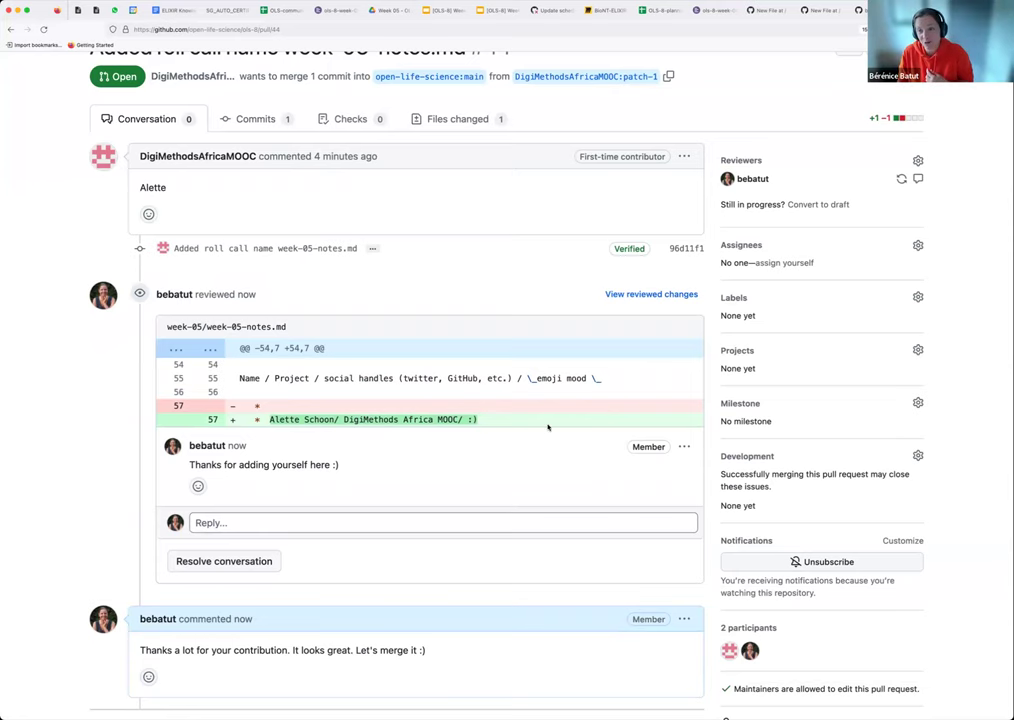
scroll(548, 426, "down", 2)
scroll(548, 427, "down", 2)
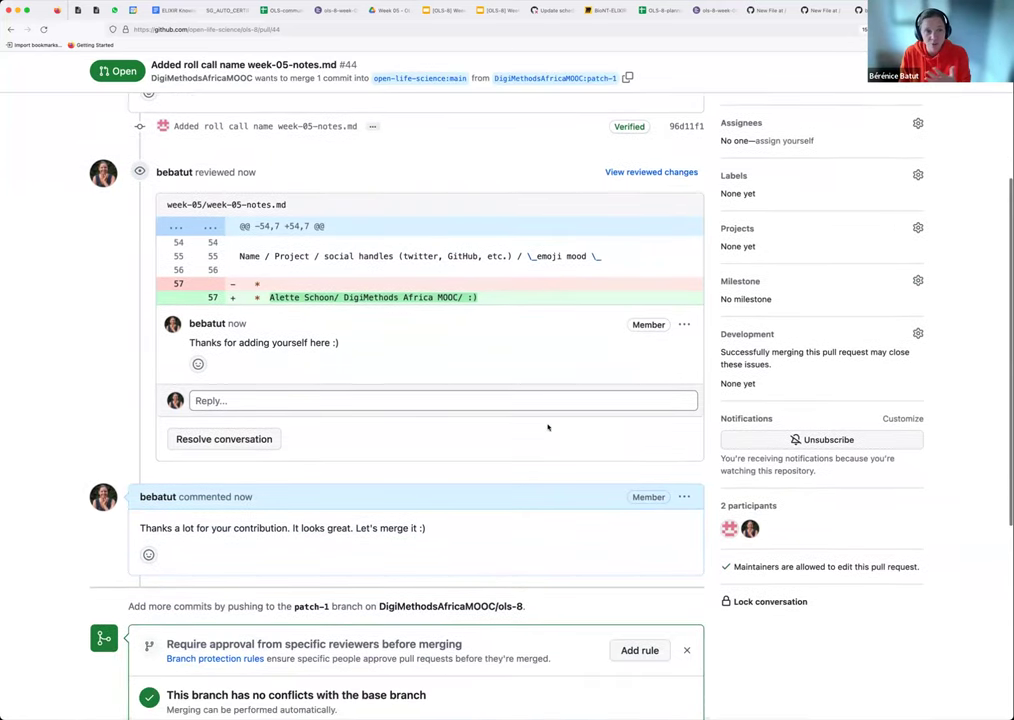
scroll(548, 426, "down", 6)
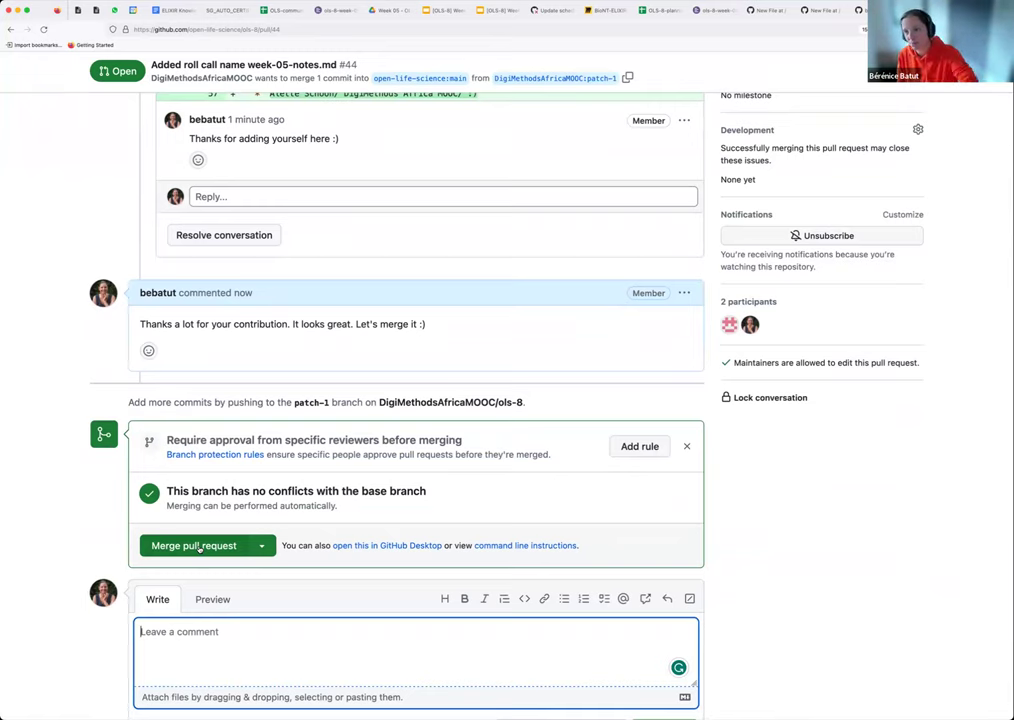
left_click(199, 546)
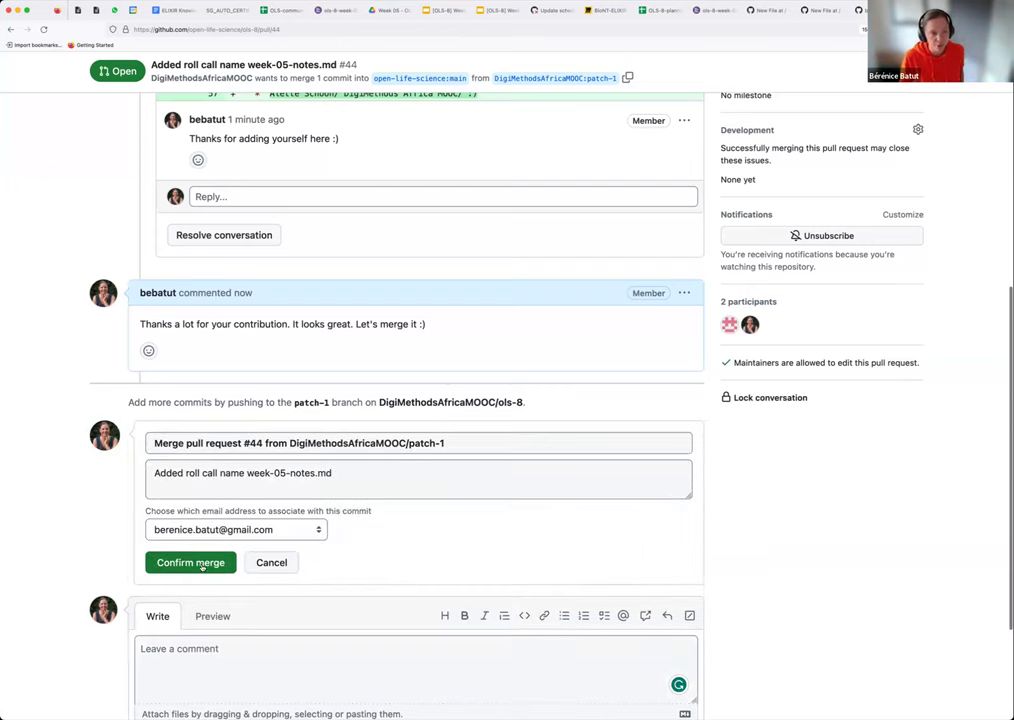
left_click(202, 563)
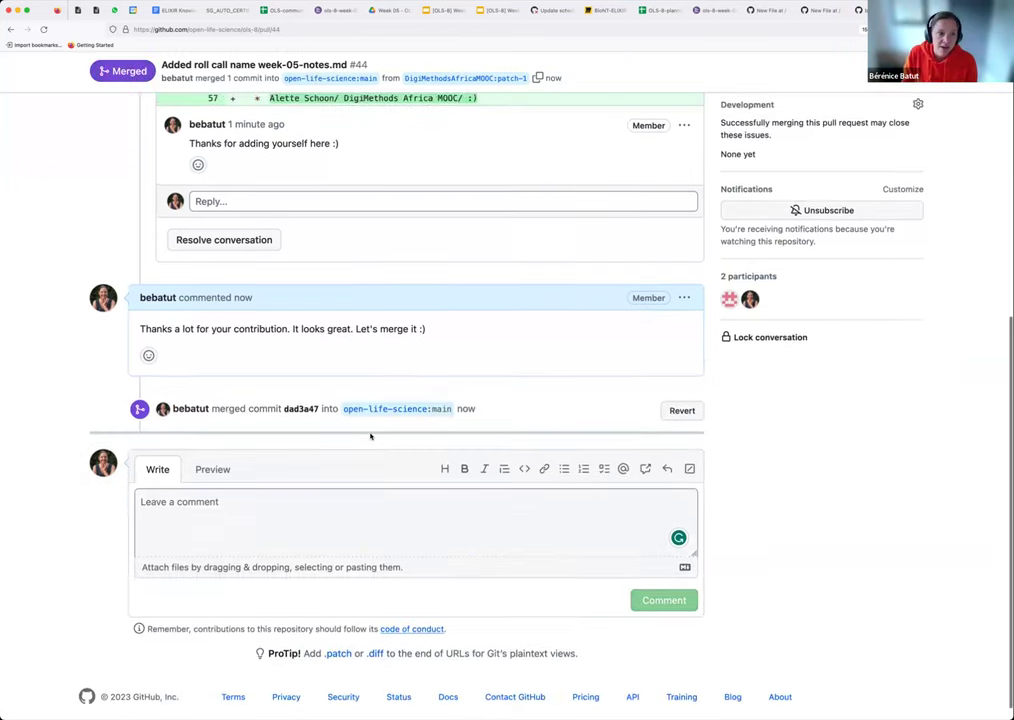
Open week-05/week-05-notes.md on the main branch of ols-8 and highlight the merged entry under Introducing yourself.
scroll(370, 436, "up", 5)
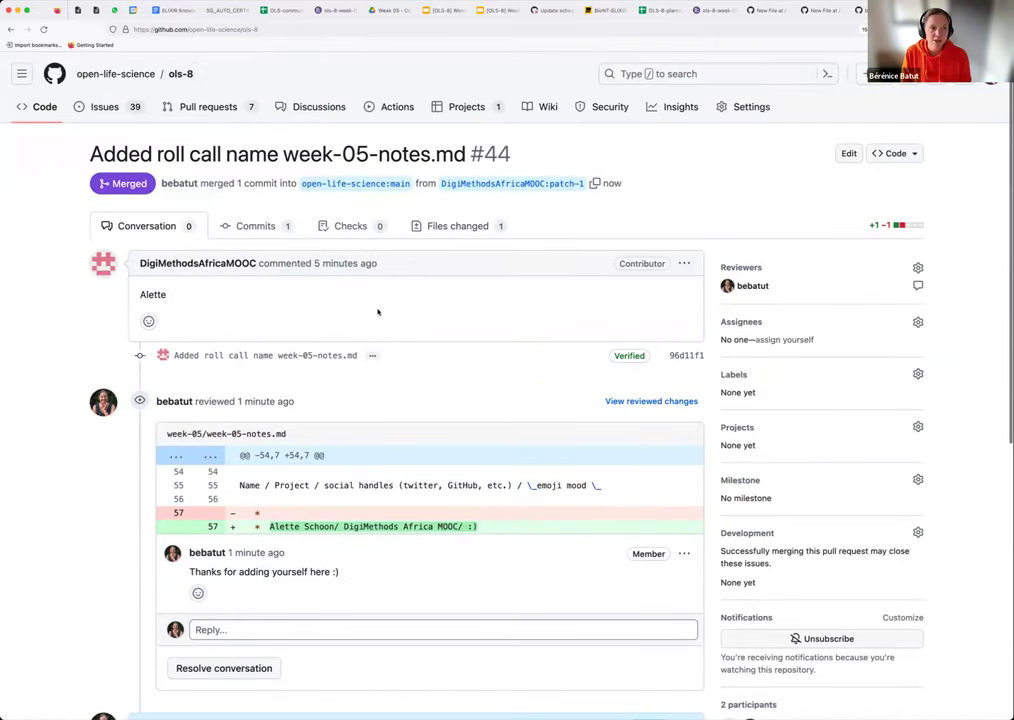
left_click(143, 471)
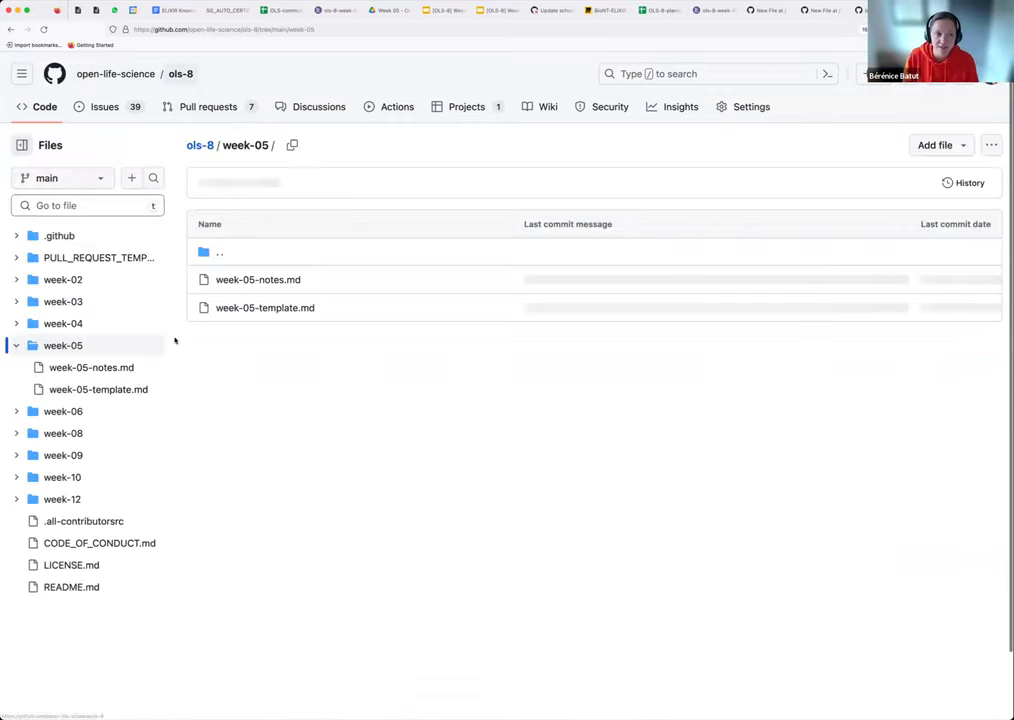
left_click(252, 281)
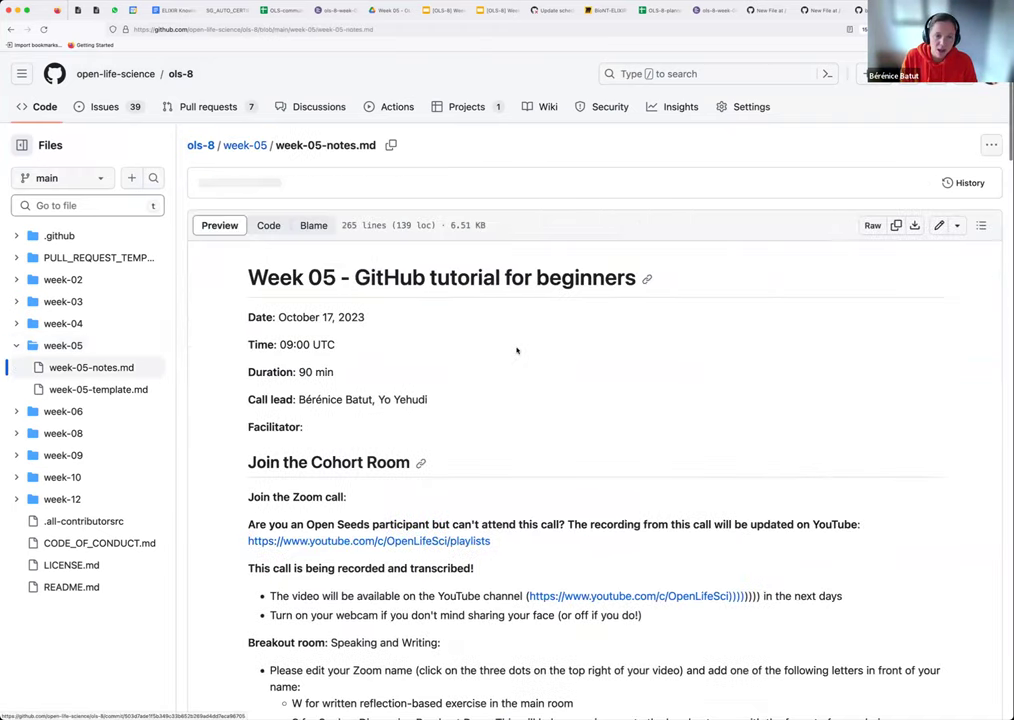
scroll(517, 350, "down", 5)
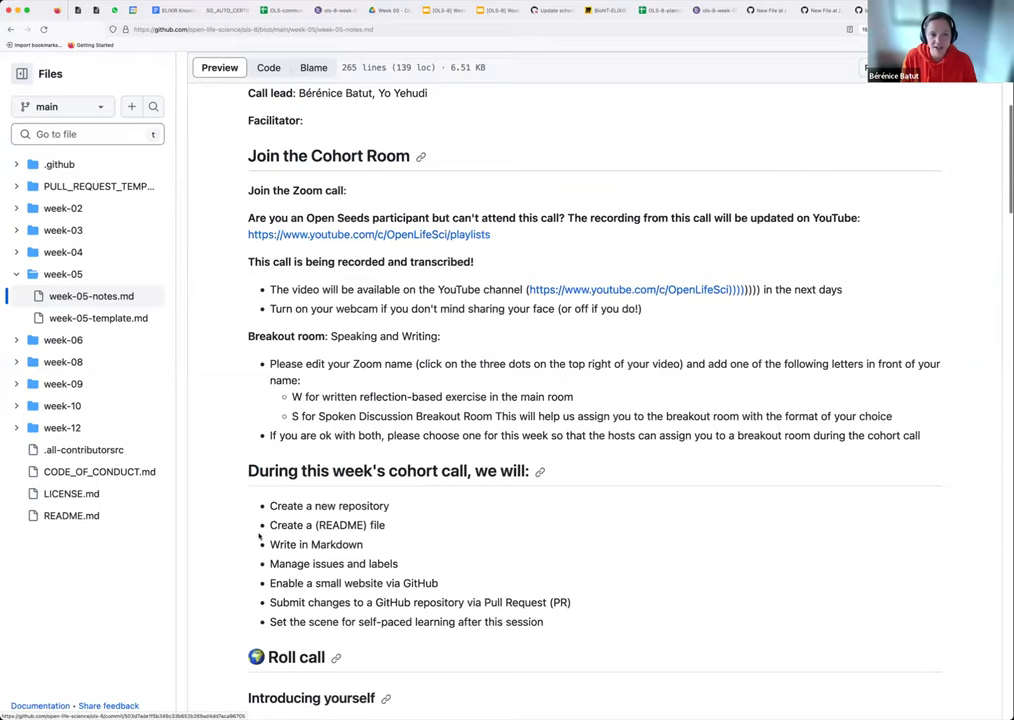
left_click_drag(272, 525, 550, 527)
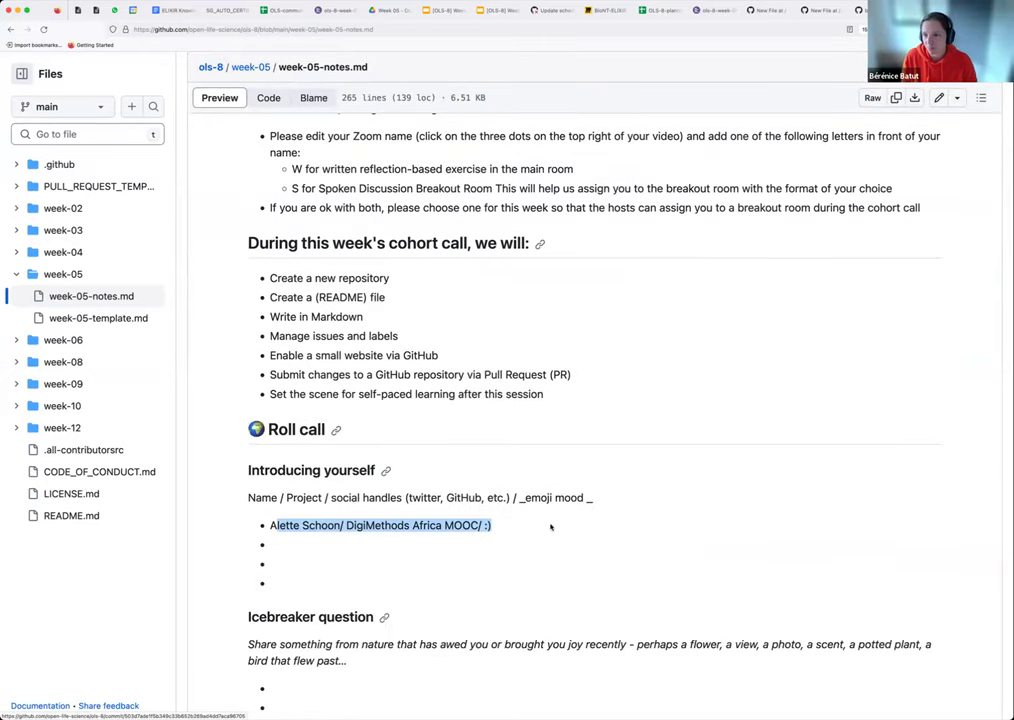
scroll(550, 525, "up", 1)
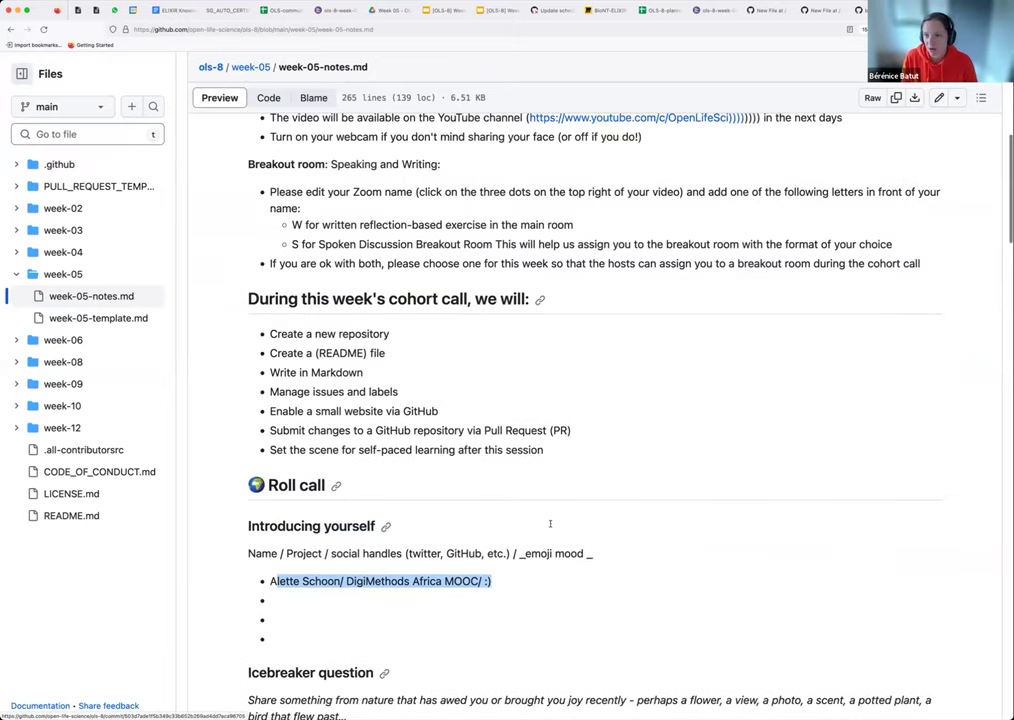
scroll(550, 524, "up", 15)
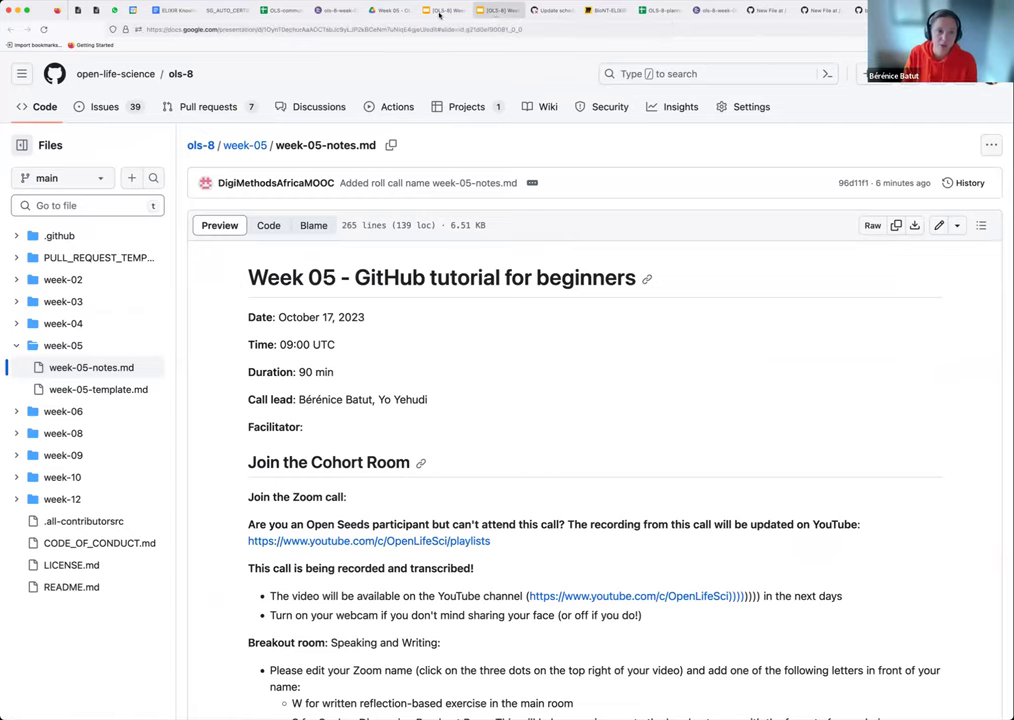
Switch to the "[OLS-8] Week 05 - GitHub introduction" presentation in Google Slides and go through slides 37 to 39, ending on Merge.
left_click(495, 12)
left_click(439, 14)
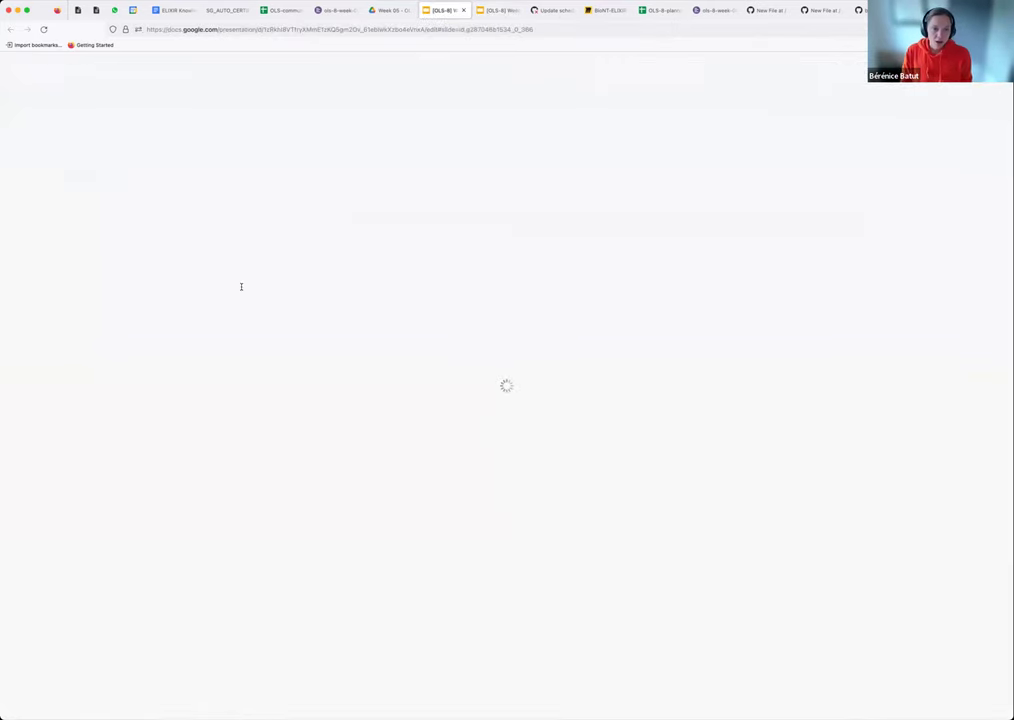
key("Down")
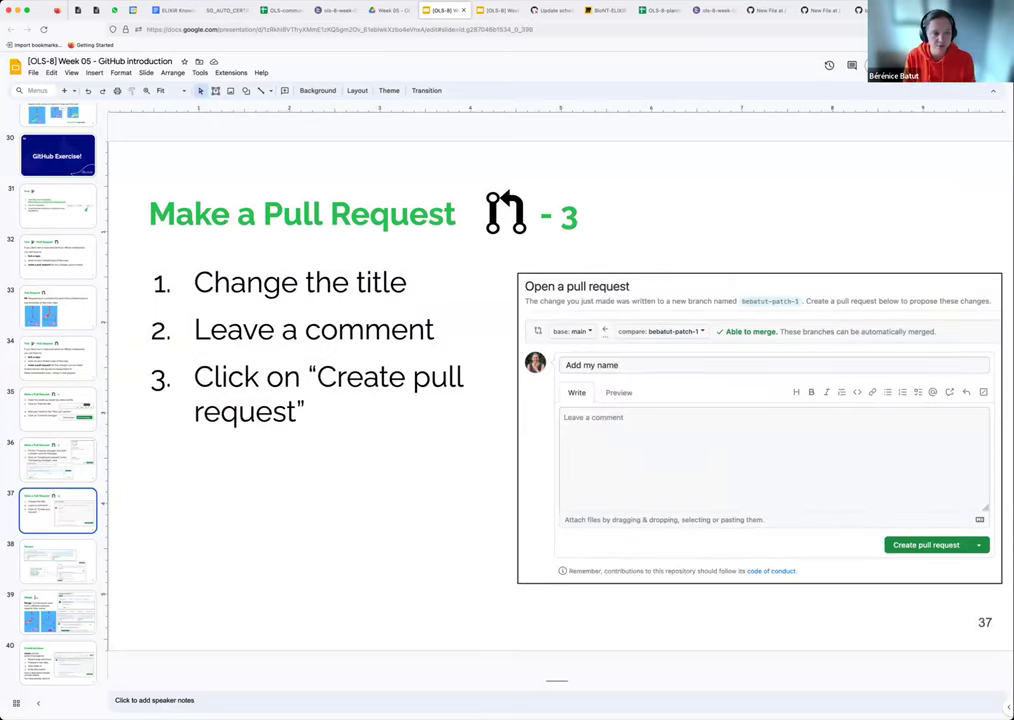
key("Down")
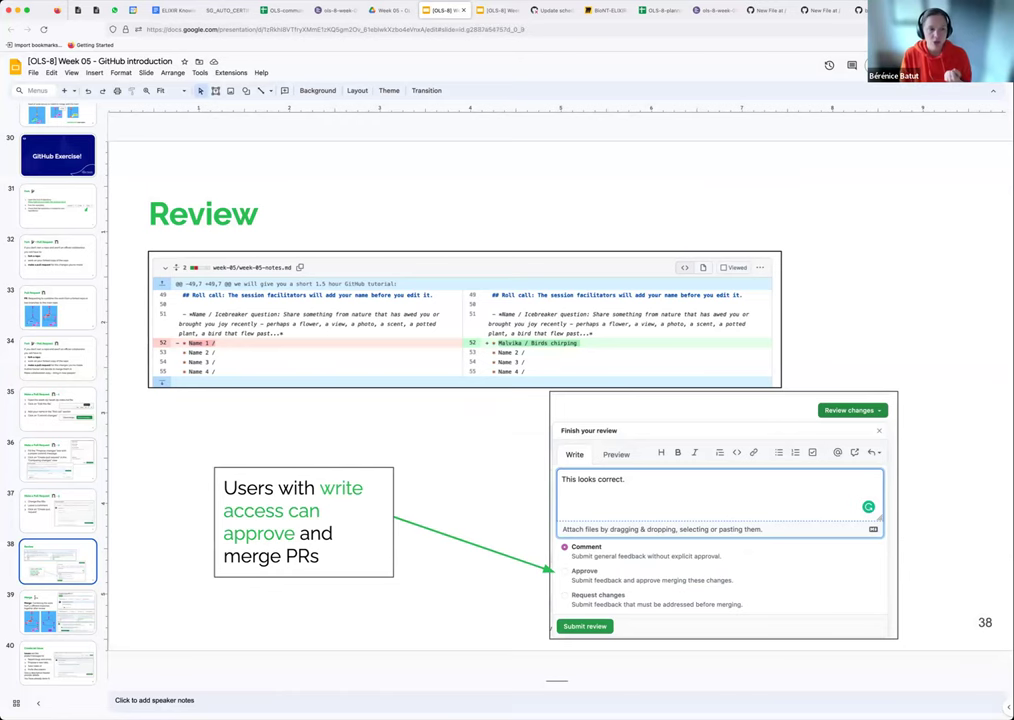
left_click(58, 610)
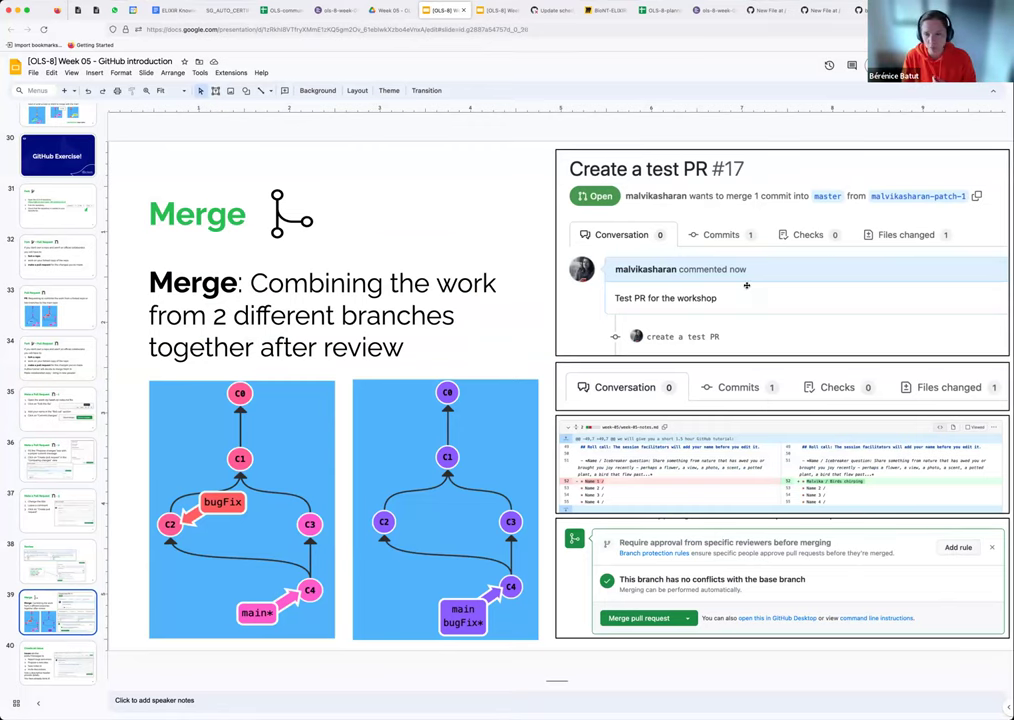
key("Down")
key("Down")
key("Down")
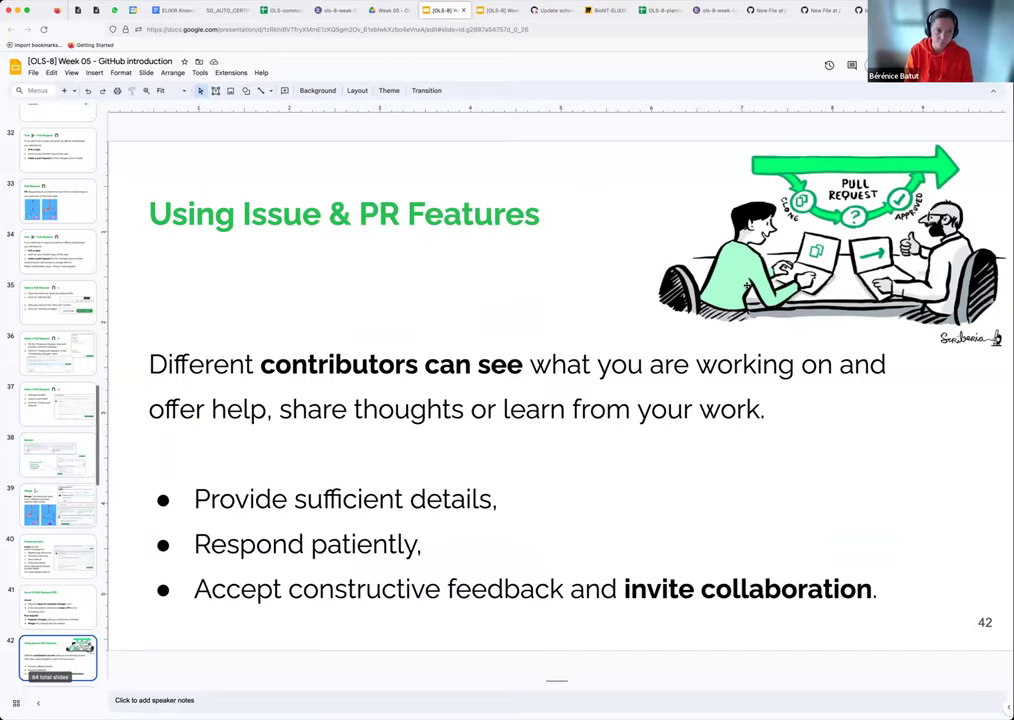
key("Up")
key("Up")
key("Up")
key("Up")
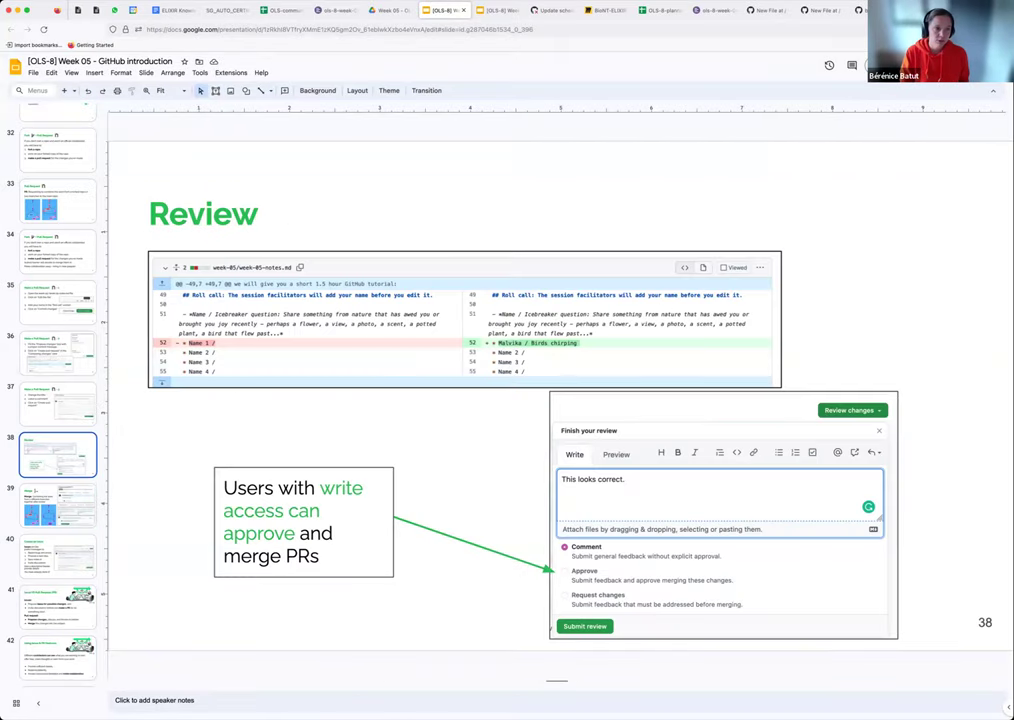
key("Up")
key("Down")
key("Down")
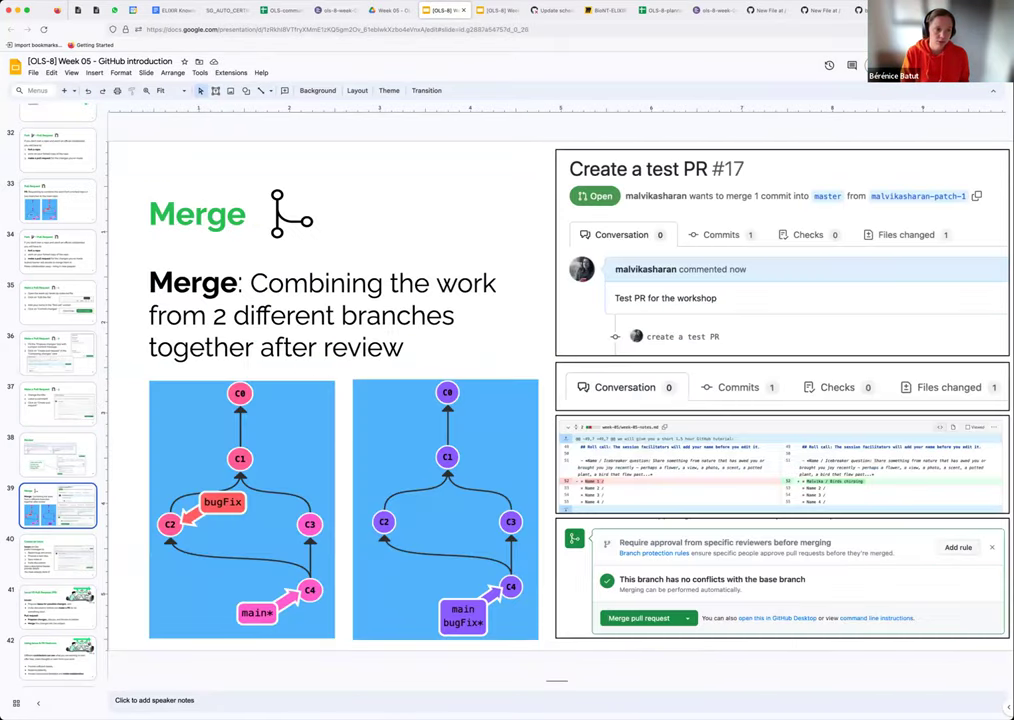
Show the "Create an issue" slide and advance to slide 41, "Issue VS Pull Request (PR)".
key("Down")
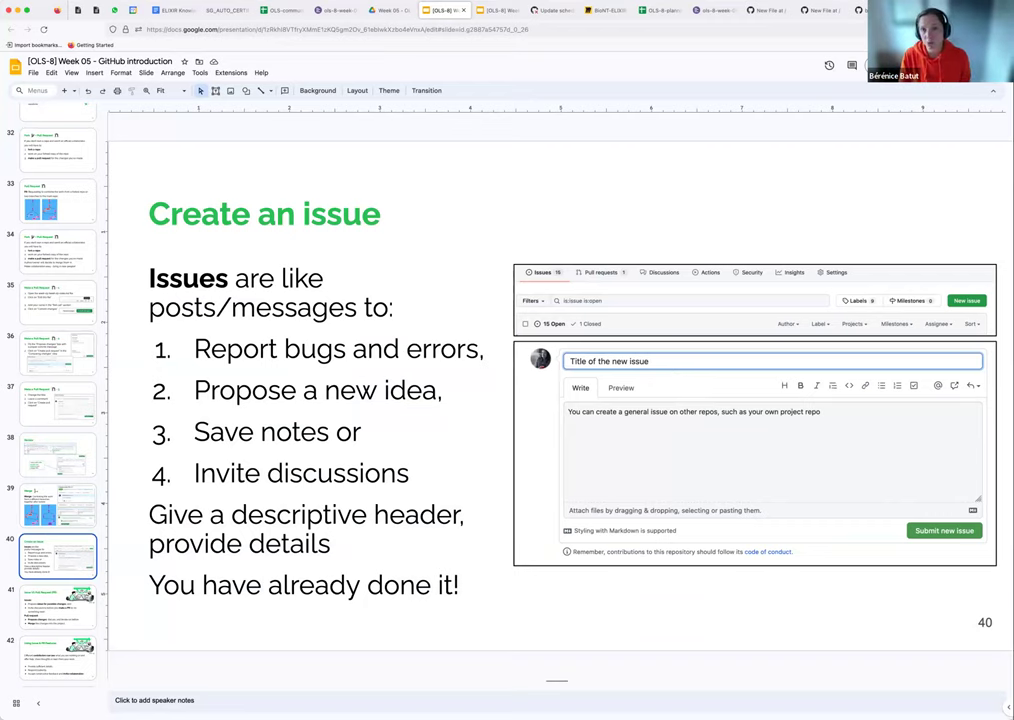
key("Up")
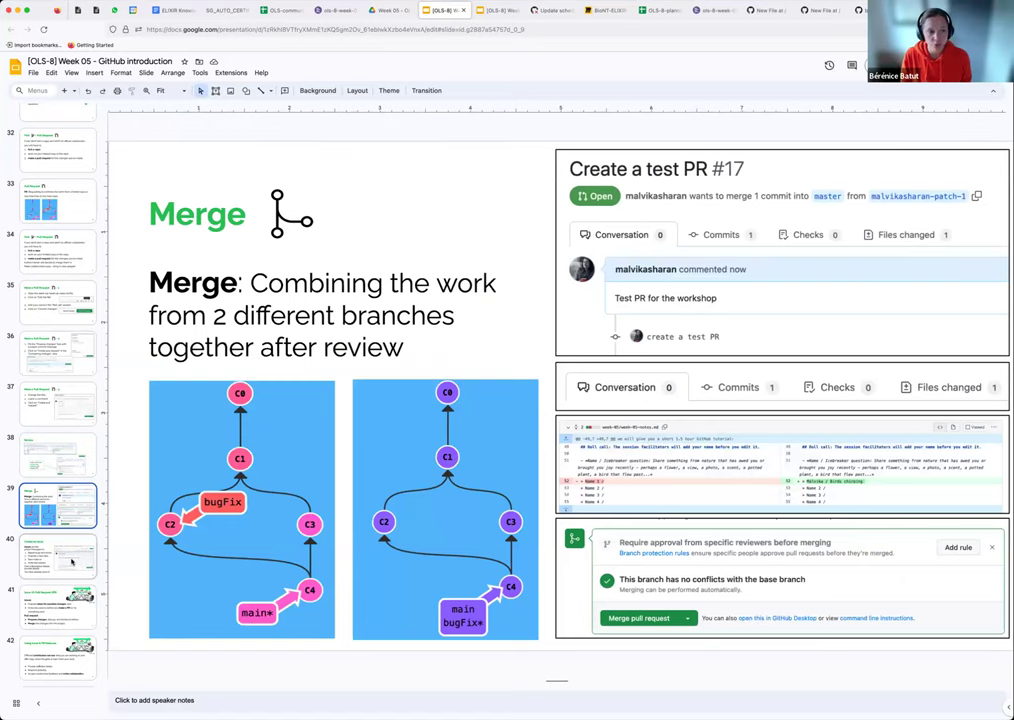
key("Down")
key("Up")
key("Down")
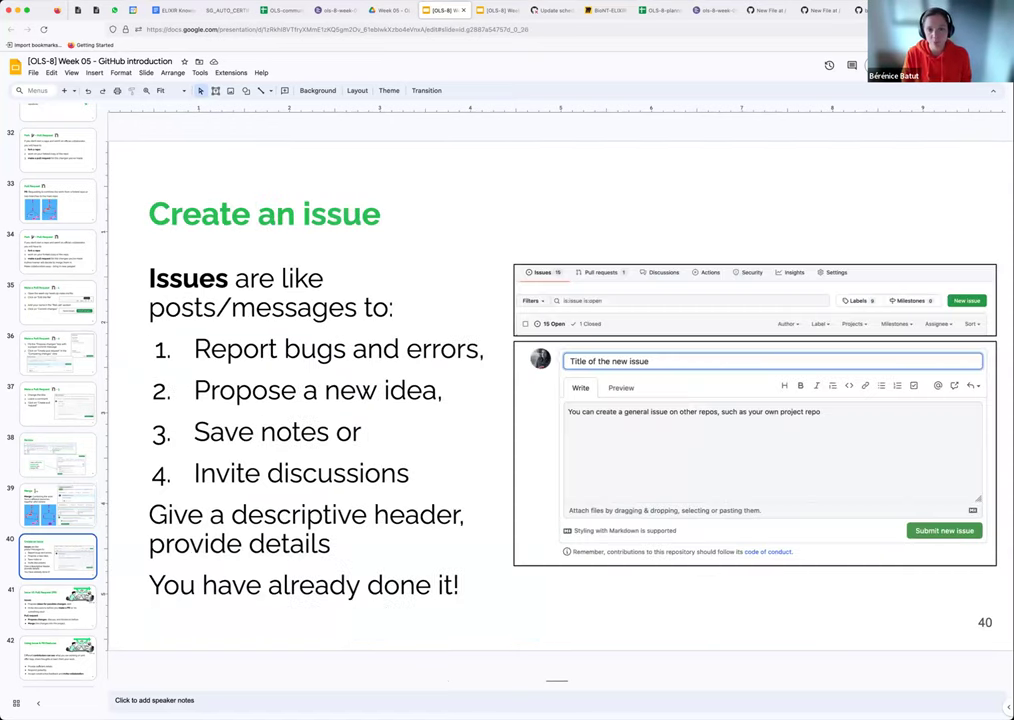
key("Down")
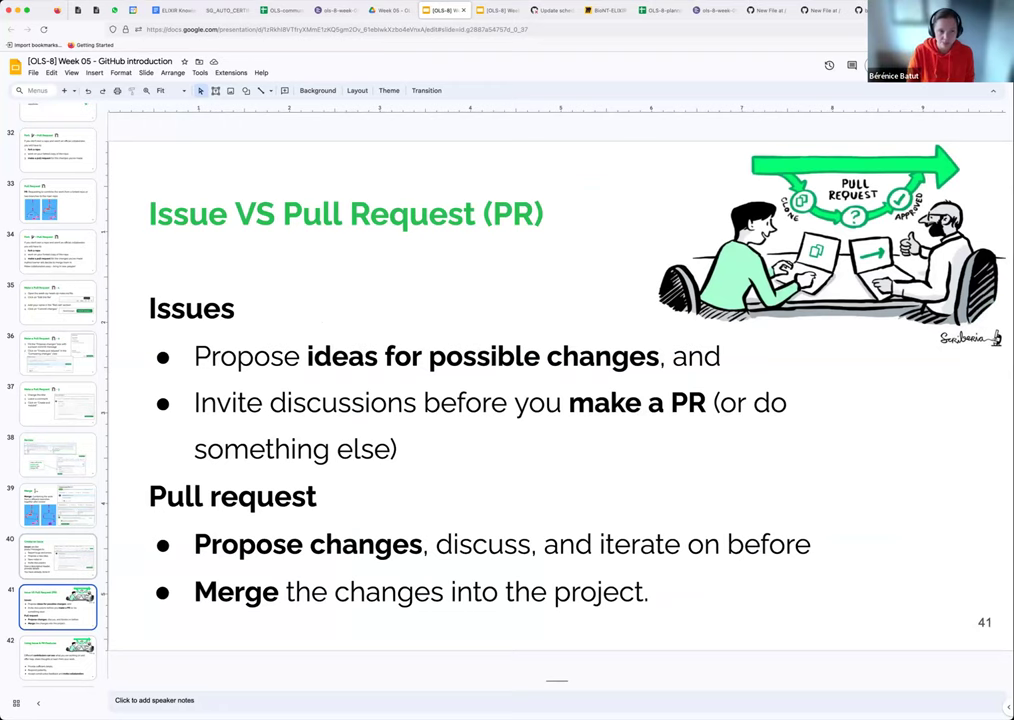